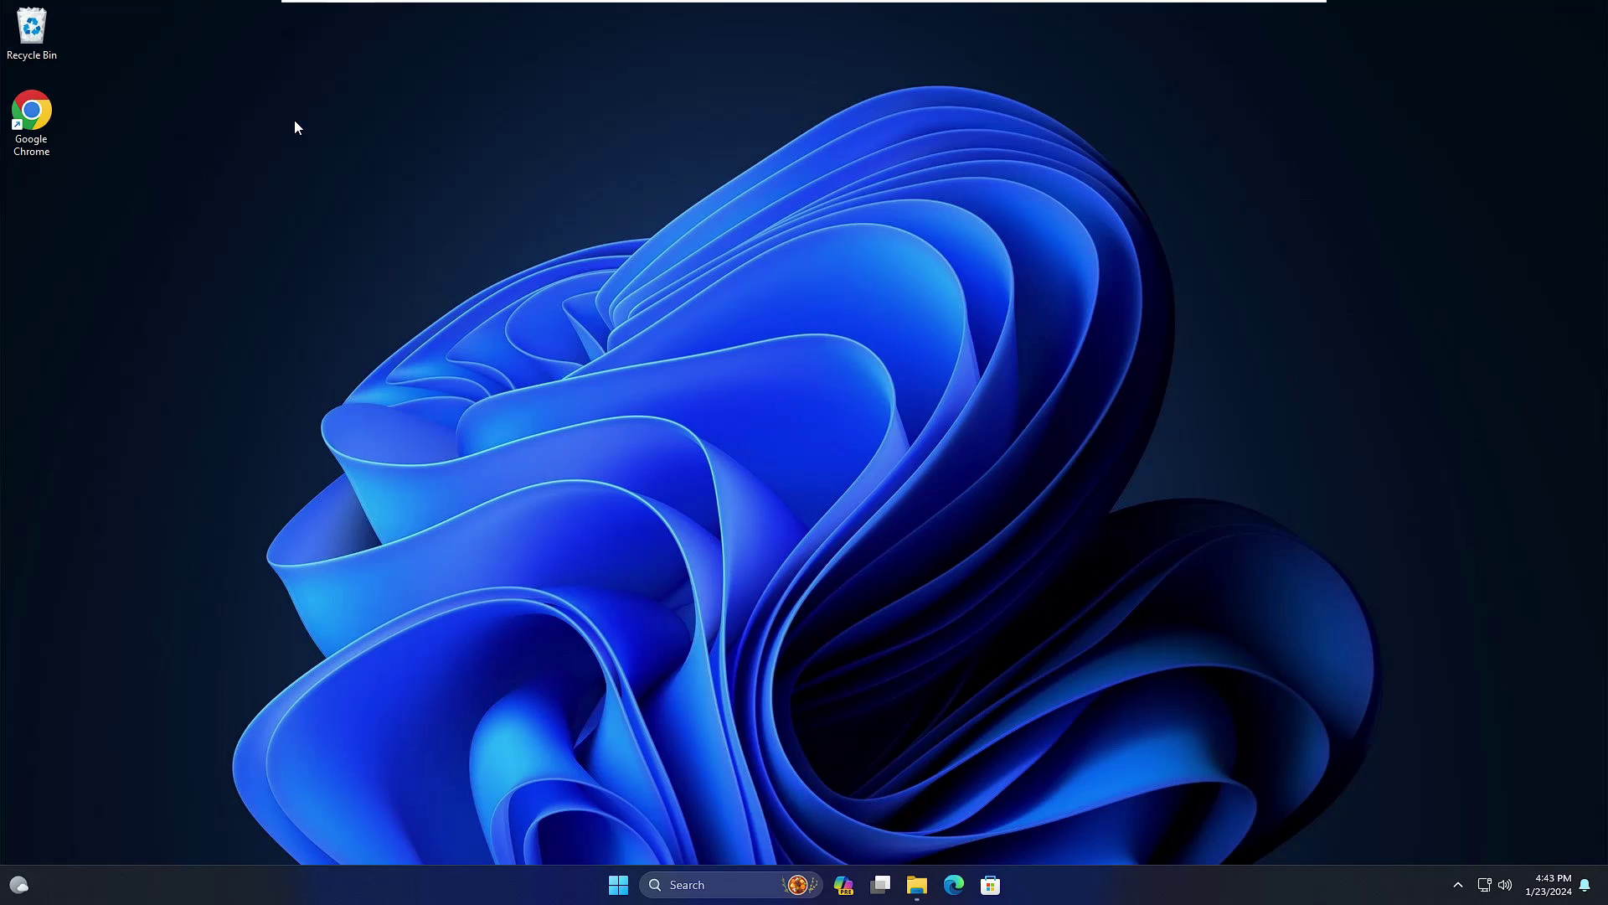
Step: Open This PC in File Explorer and select the Local Disk C: and New Volume E: drives
{"action": "left_click", "coordinate": [917, 884]}
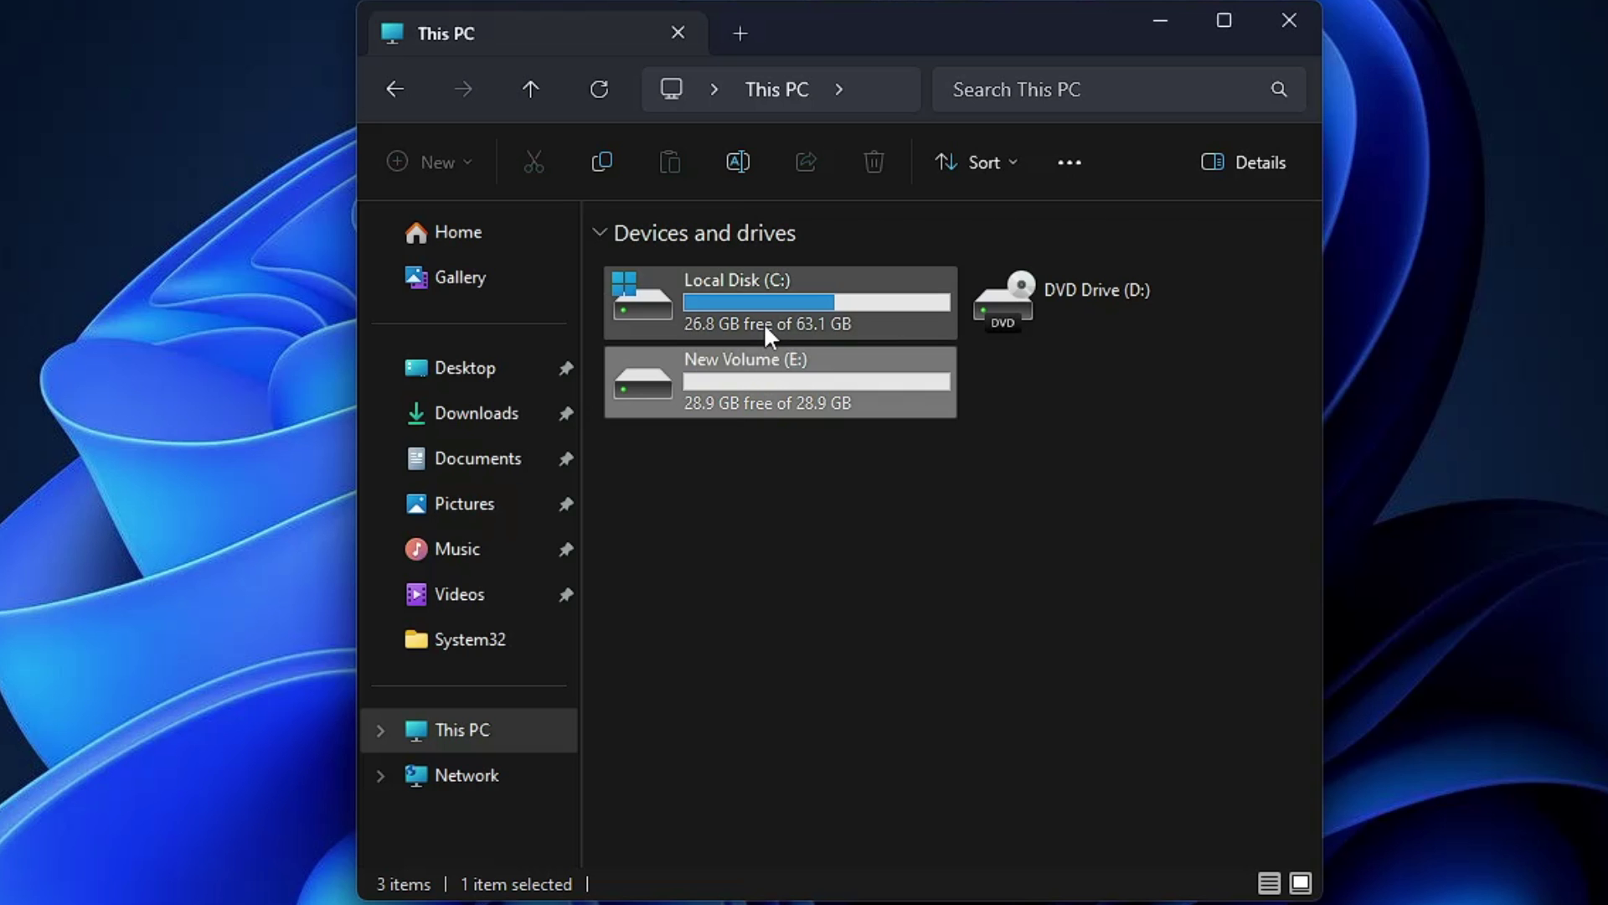
{"action": "left_click", "coordinate": [764, 320]}
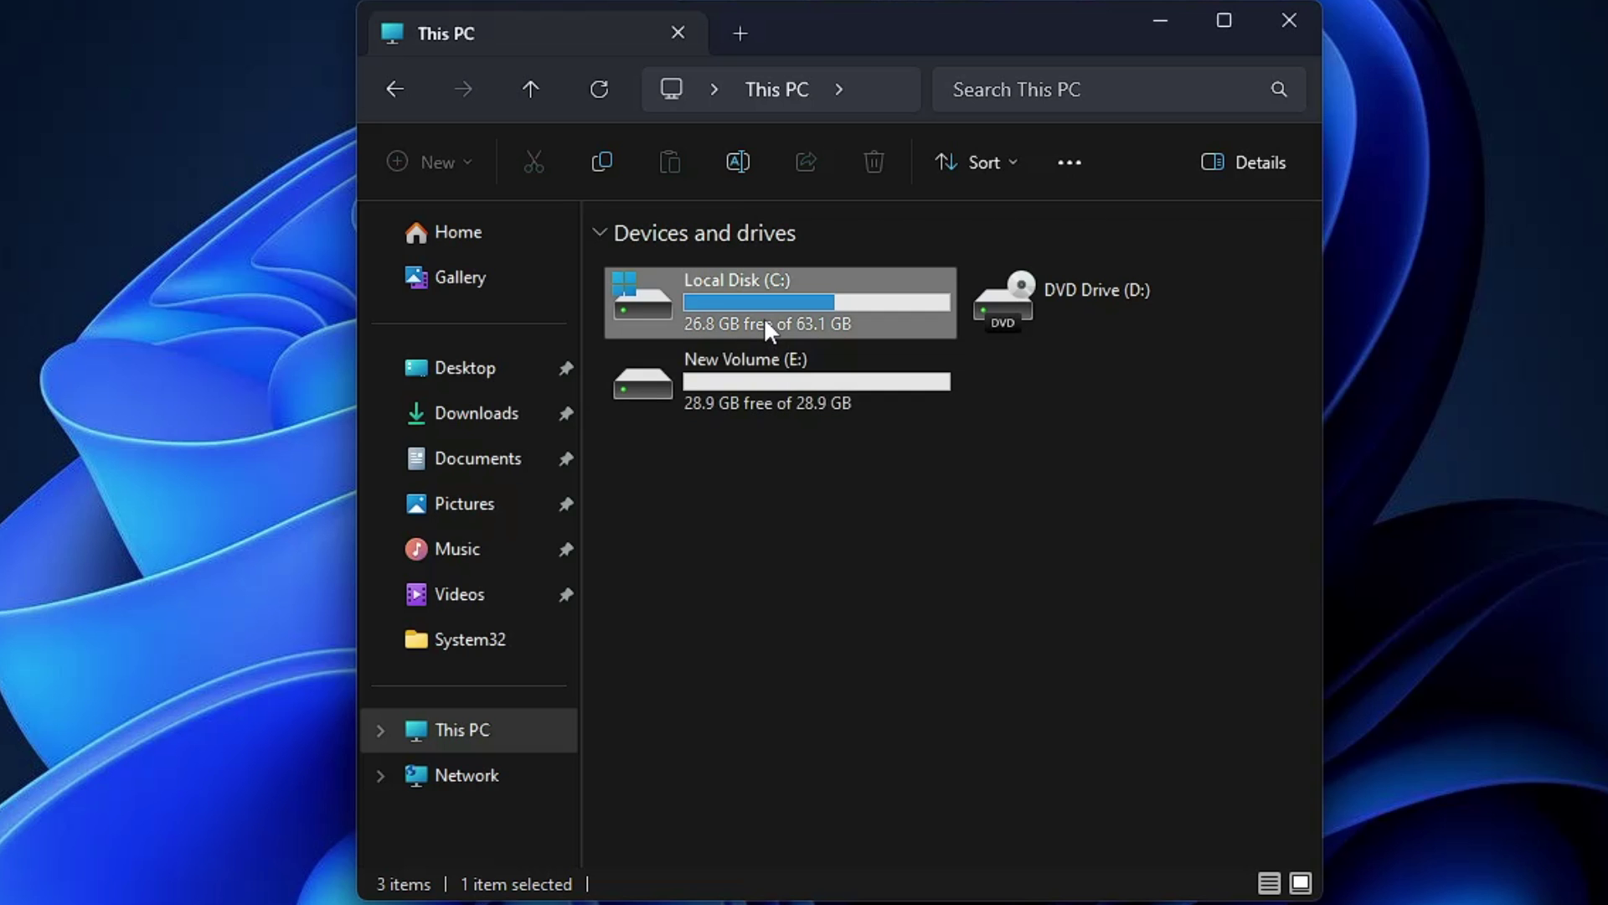
{"action": "left_click", "coordinate": [777, 365]}
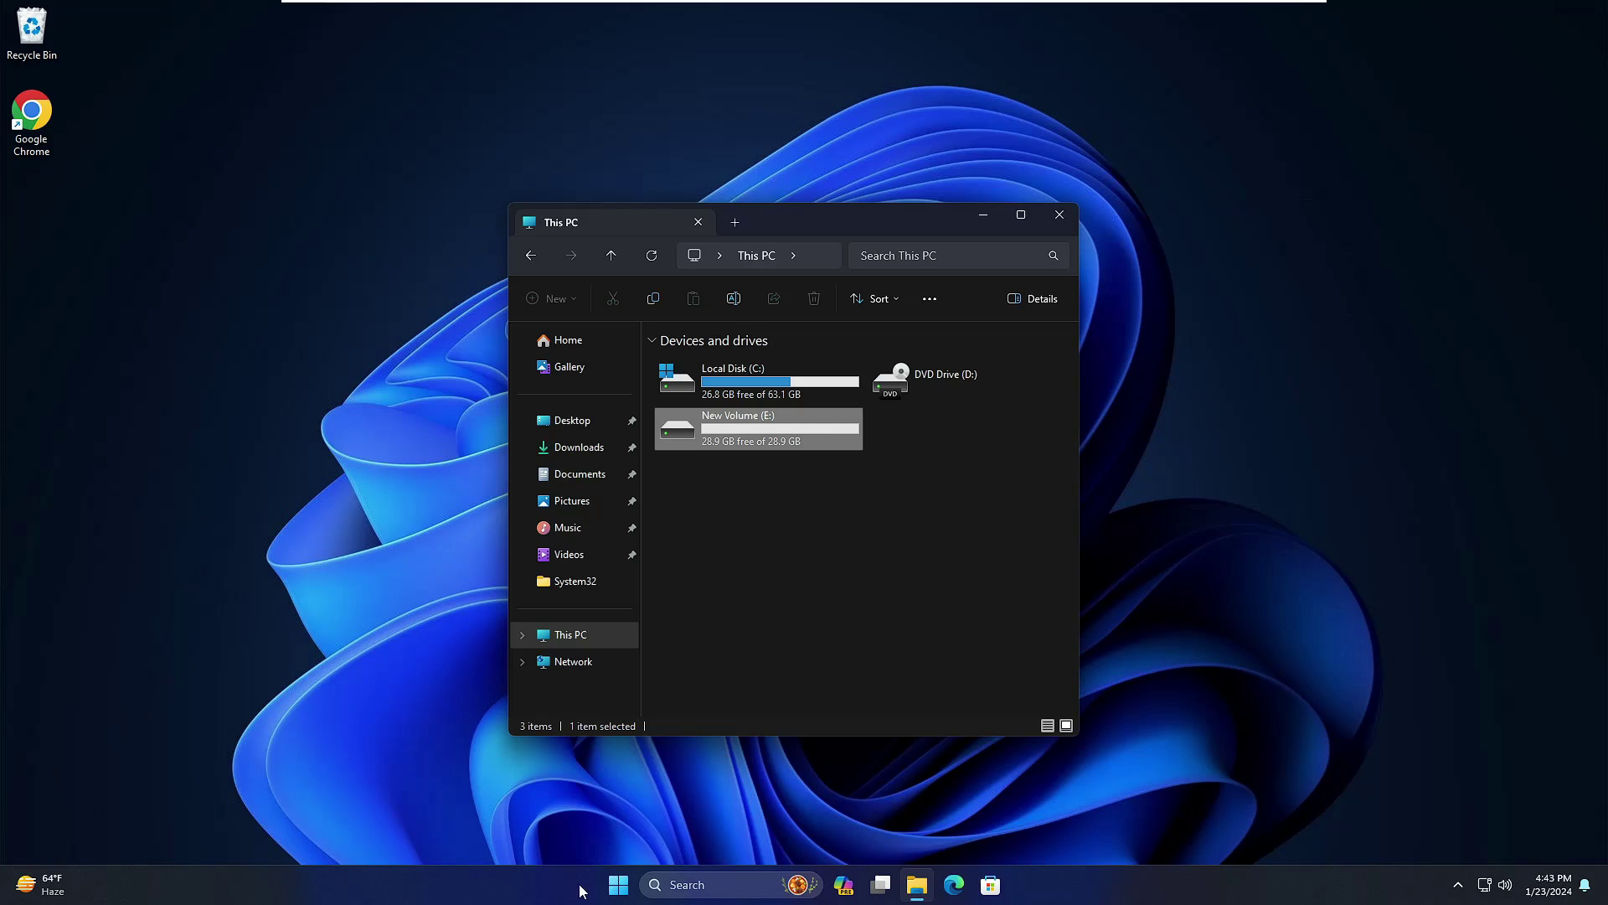
Step: Launch Disk Management from the Start context menu with administrator rights
{"action": "right_click", "coordinate": [621, 886]}
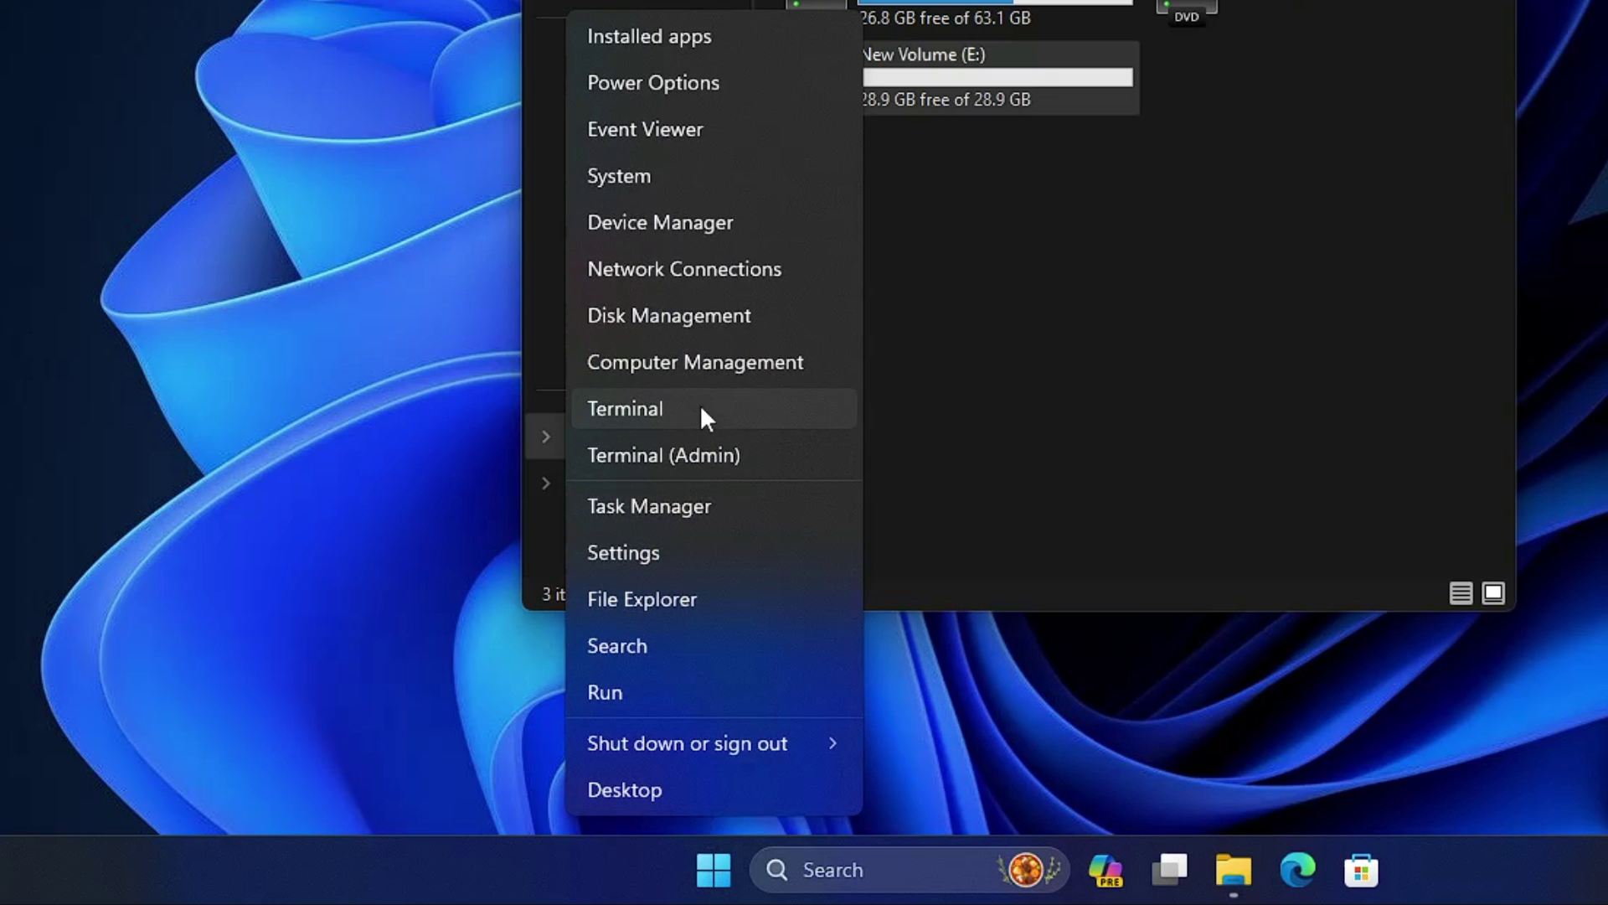
{"action": "left_click", "coordinate": [648, 316]}
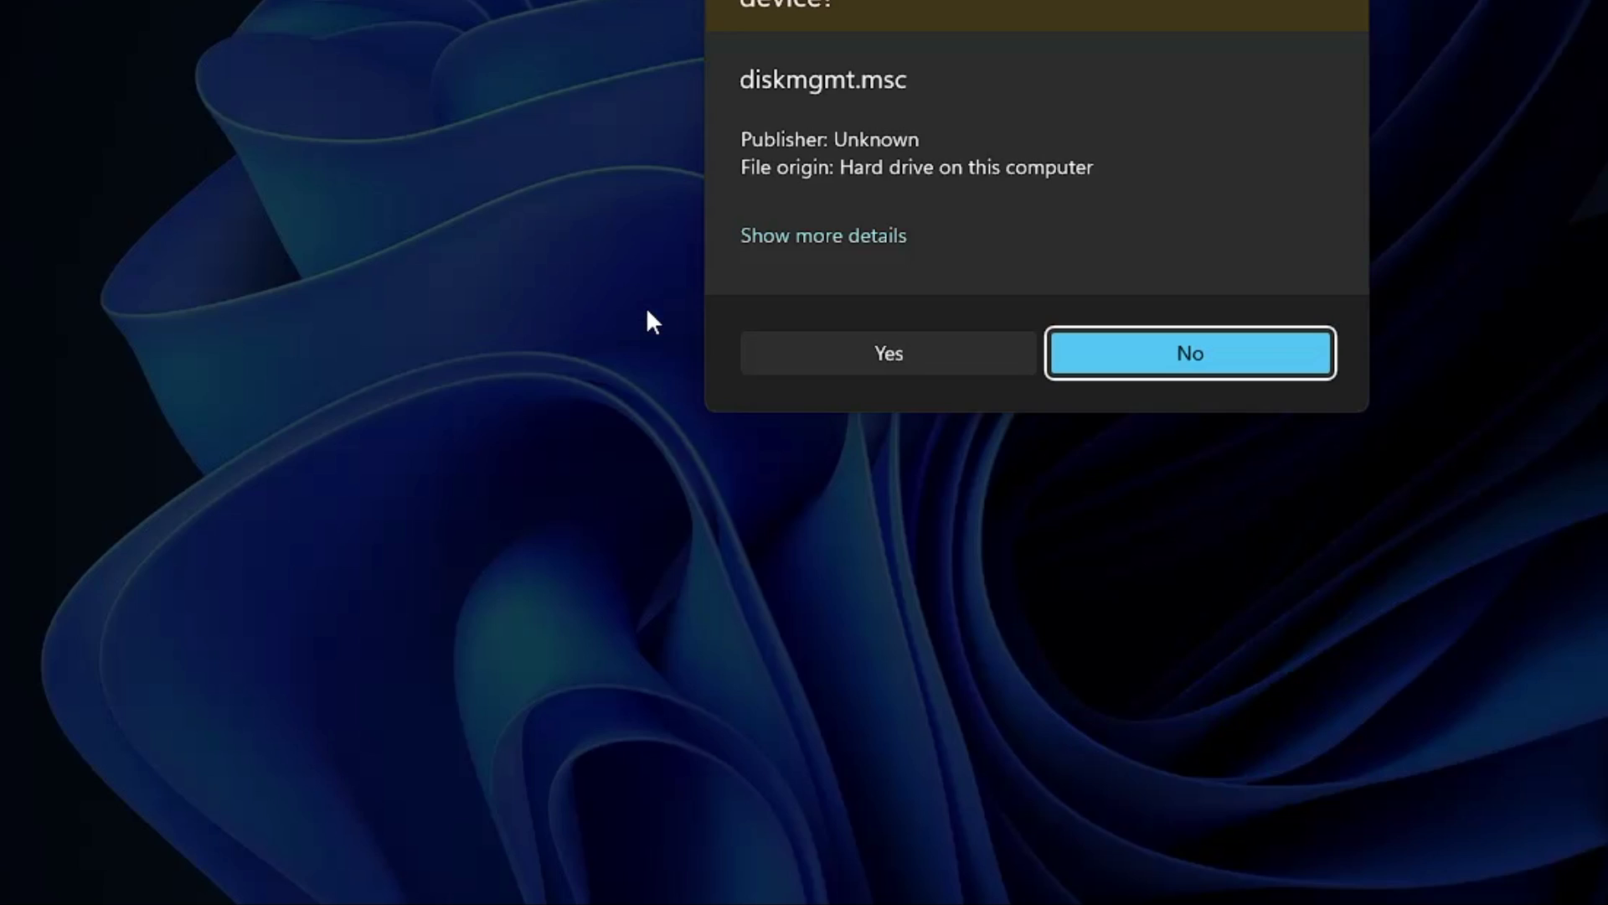
{"action": "left_click", "coordinate": [800, 358]}
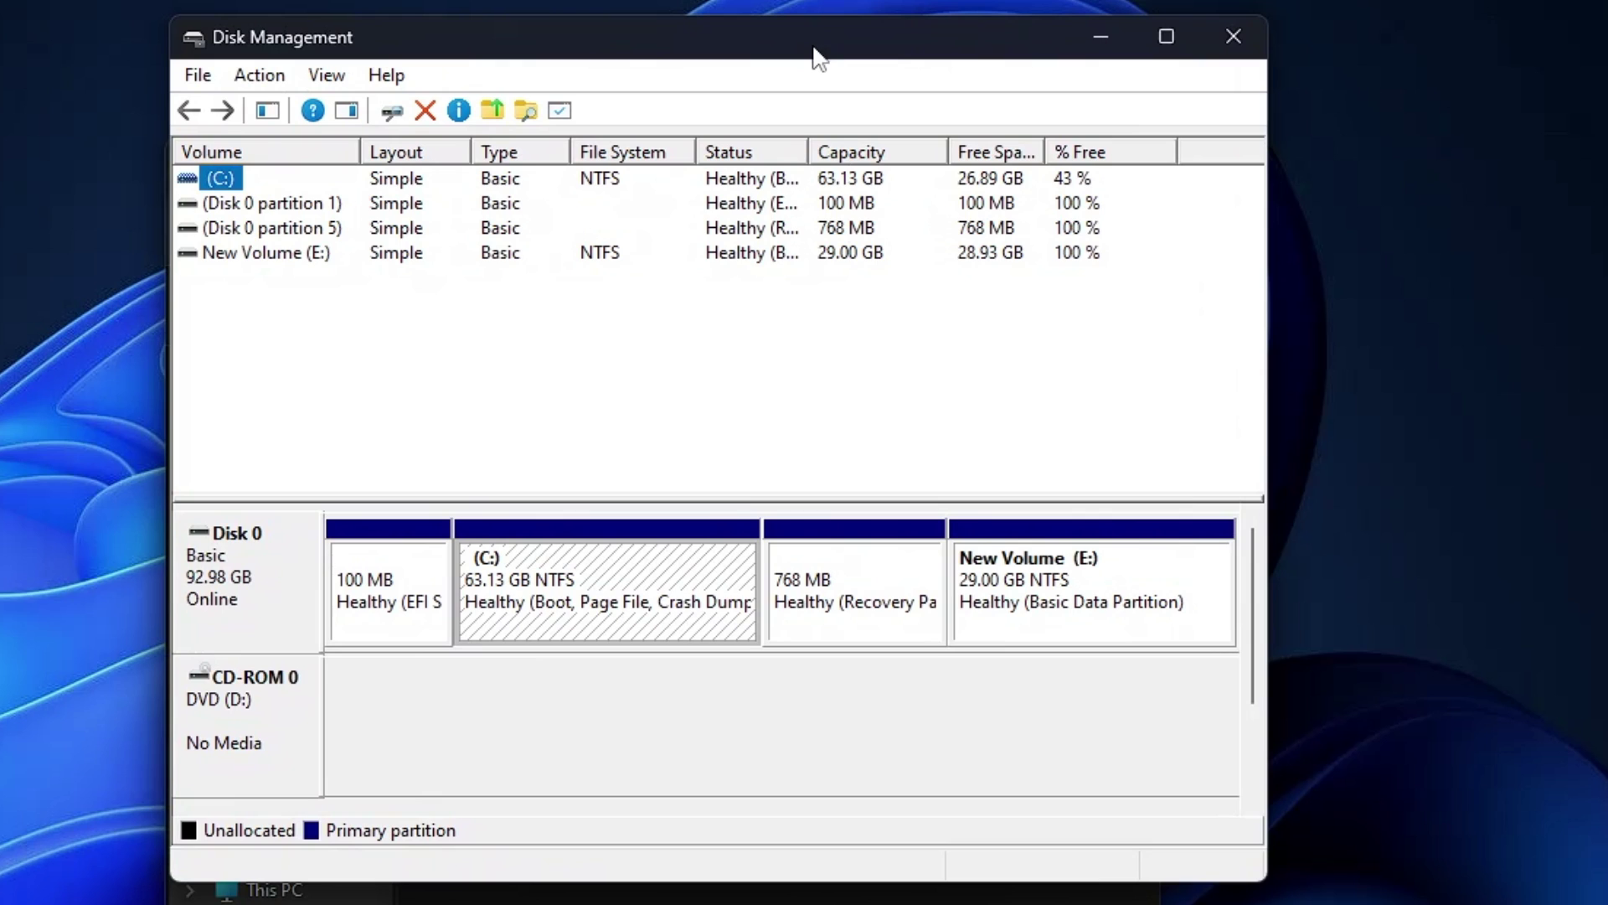
Step: Shrink the C: partition by 7100 MB
{"action": "left_click", "coordinate": [531, 597]}
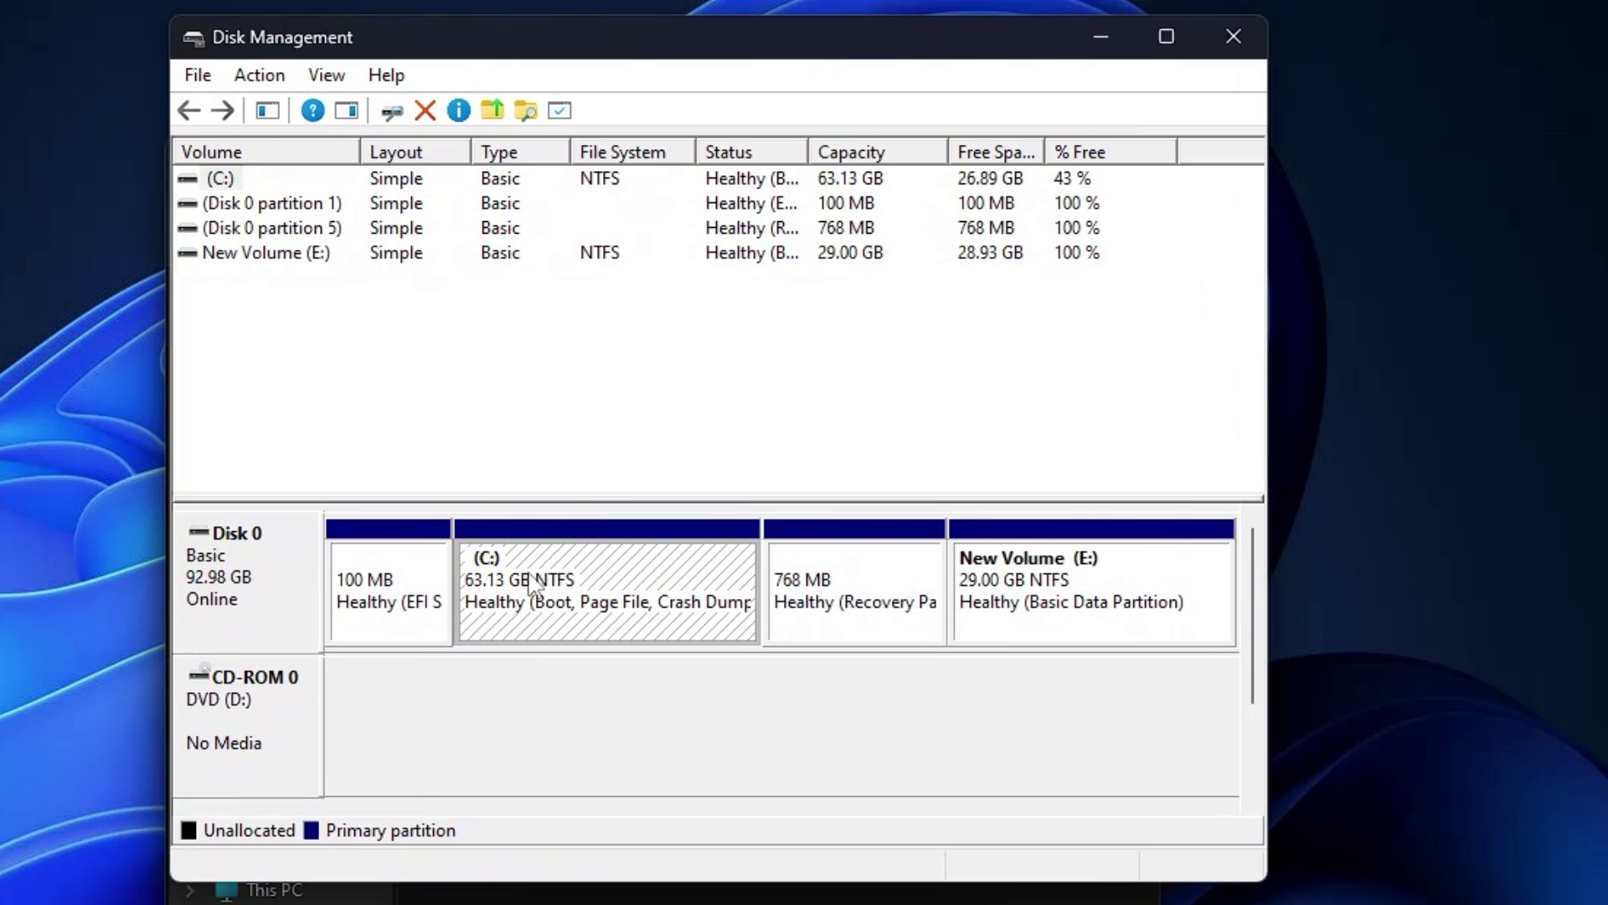
{"action": "right_click", "coordinate": [546, 578]}
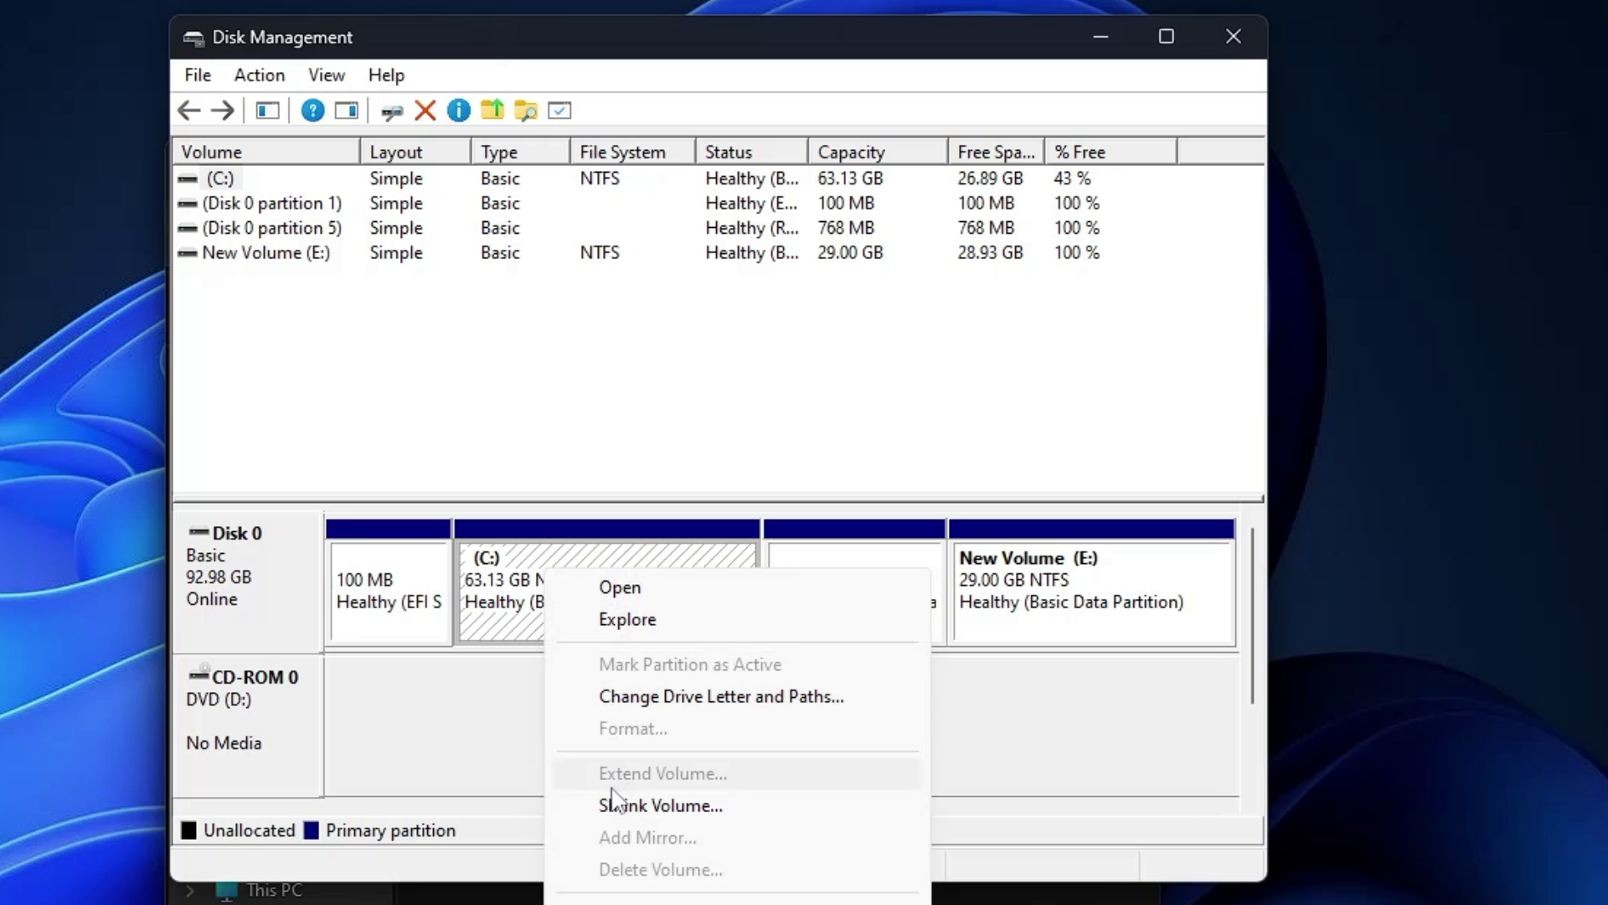
{"action": "left_click", "coordinate": [637, 804]}
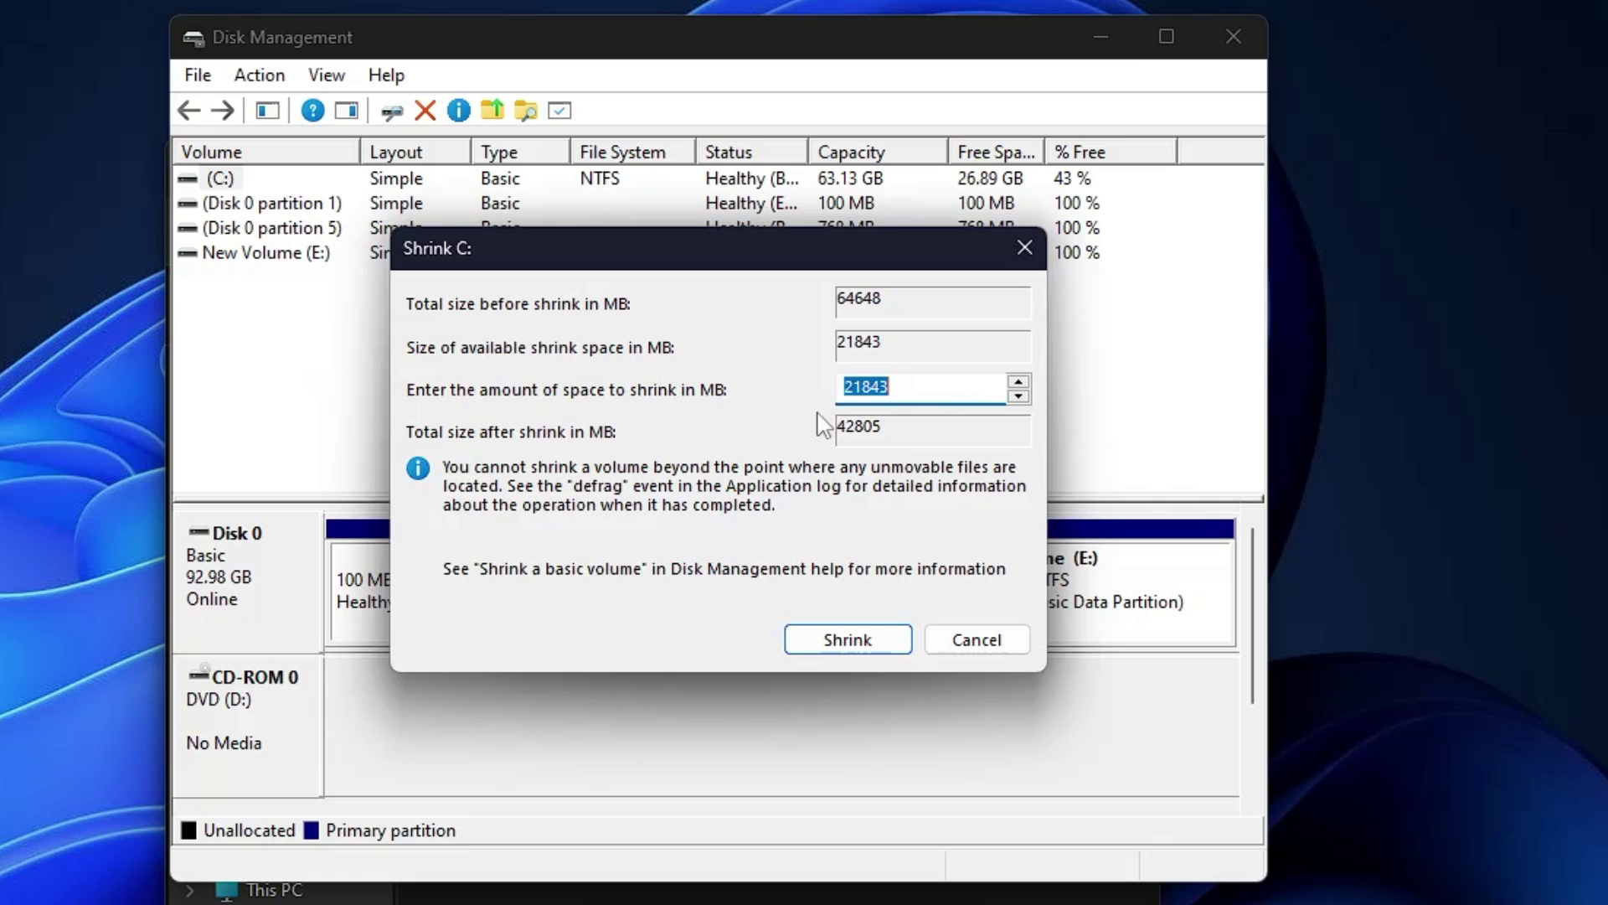
{"action": "type", "text": "7100"}
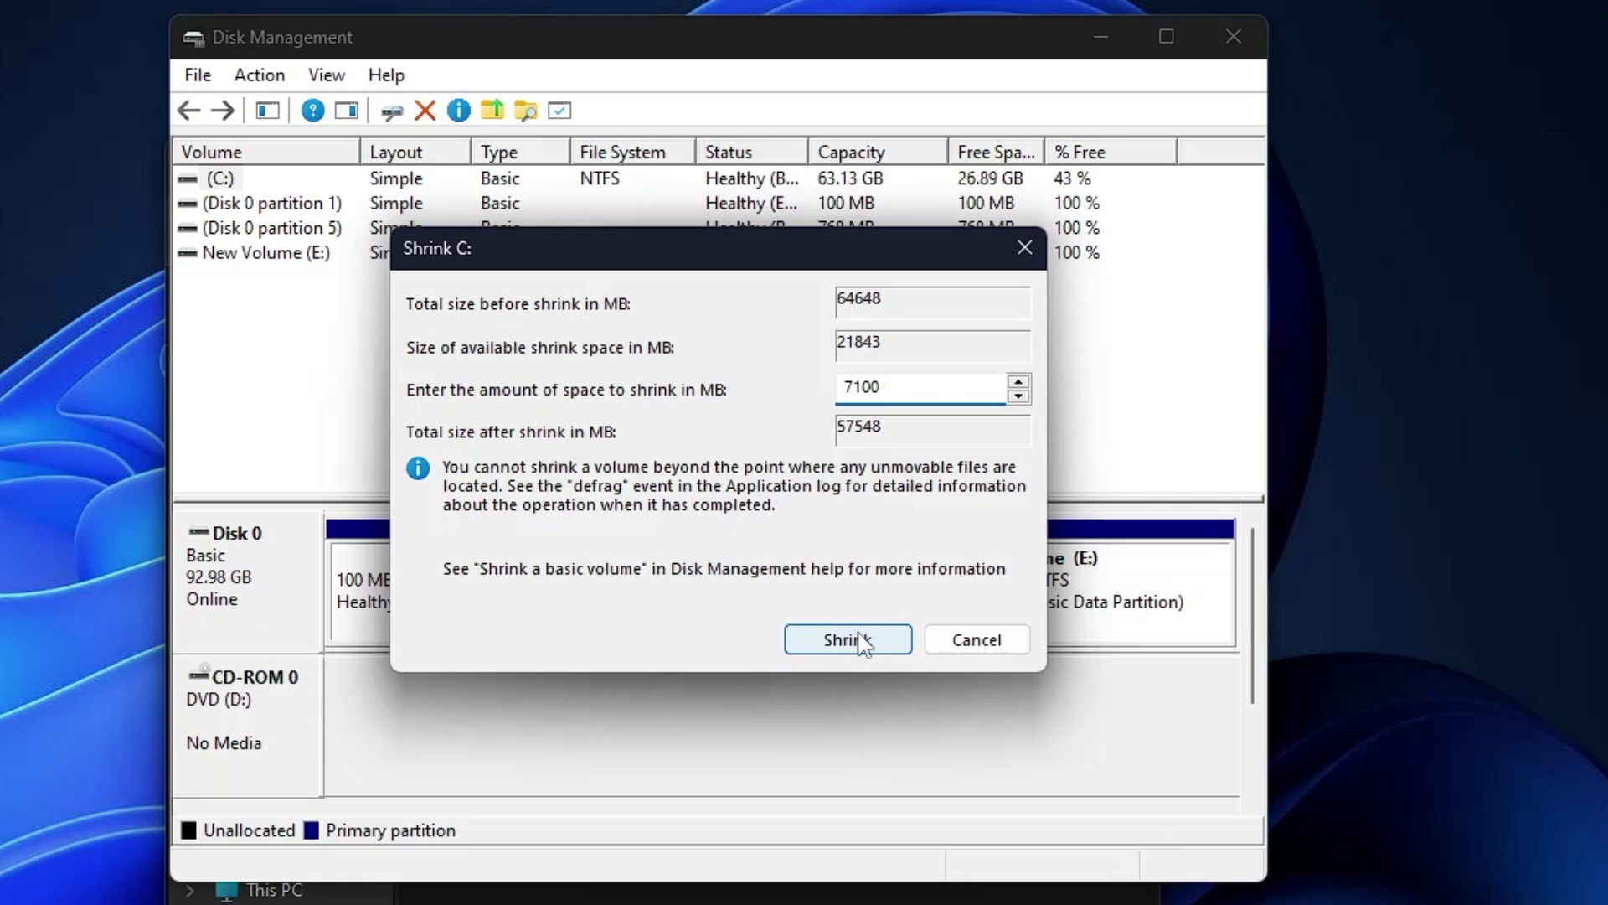
{"action": "left_click", "coordinate": [859, 637]}
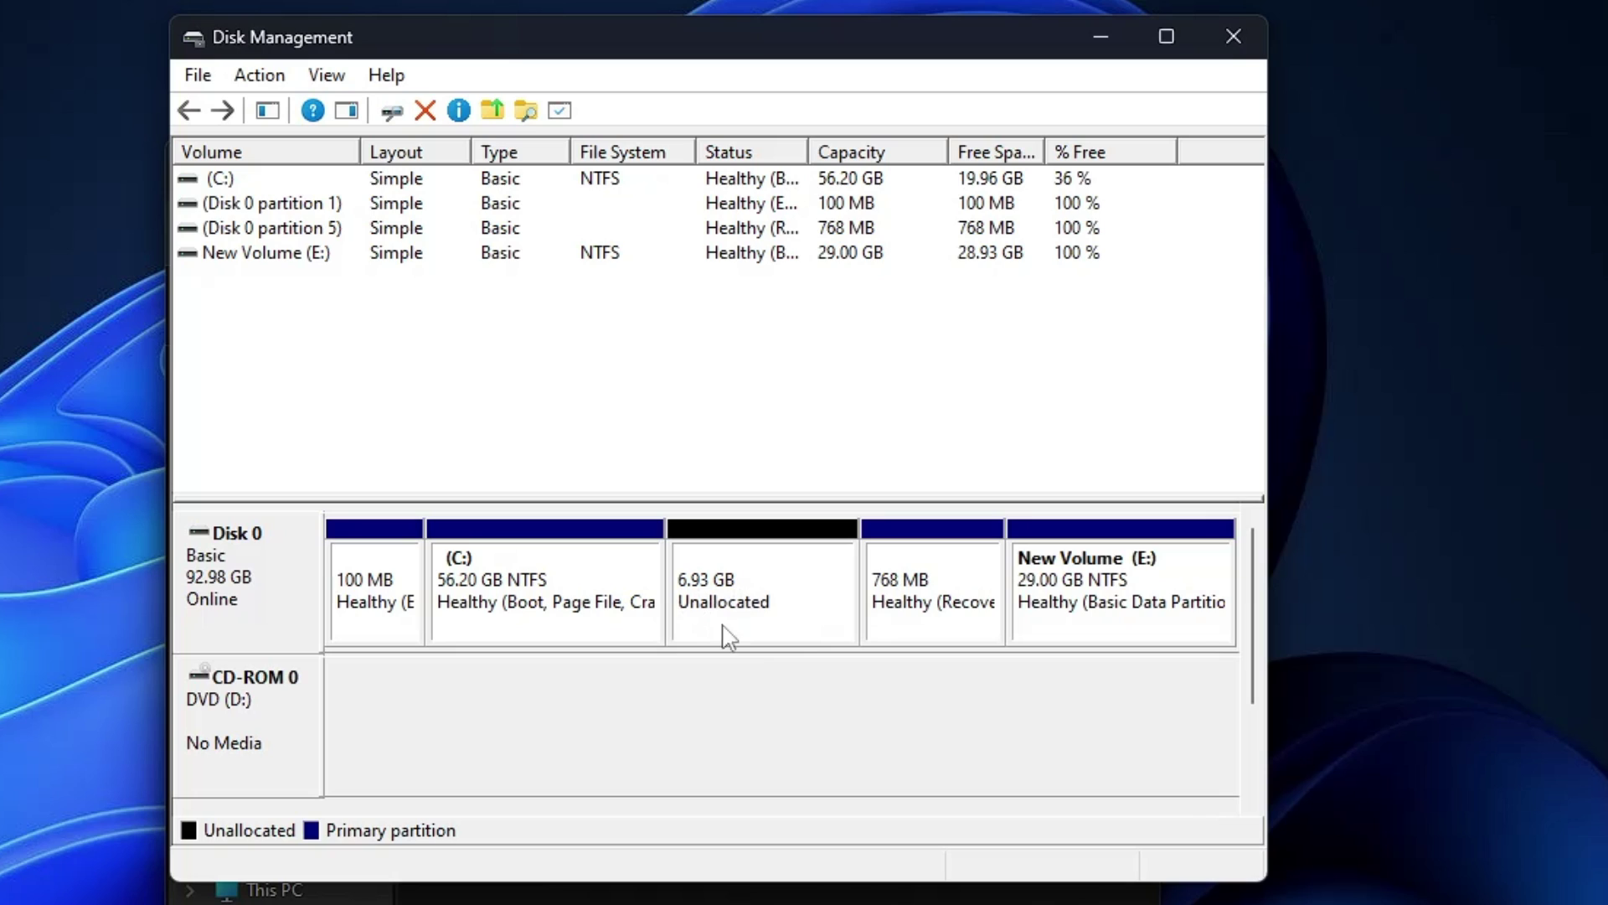
Step: Start a New Simple Volume on the unallocated space, keeping the full 7100 MB and letter F
{"action": "right_click", "coordinate": [748, 577]}
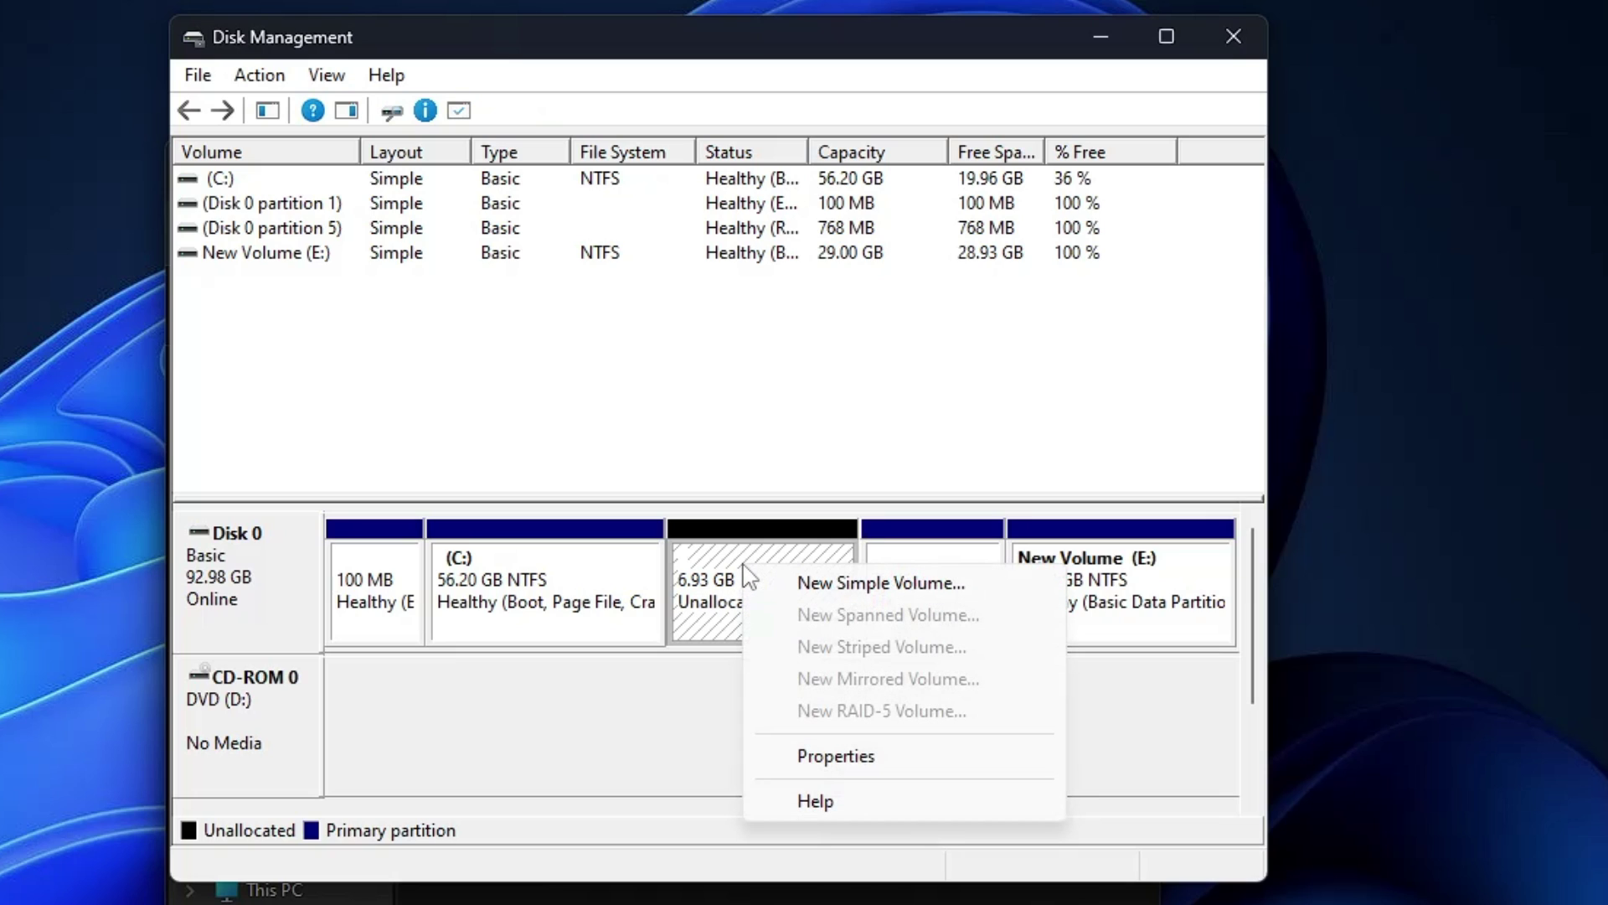
{"action": "left_click", "coordinate": [856, 594]}
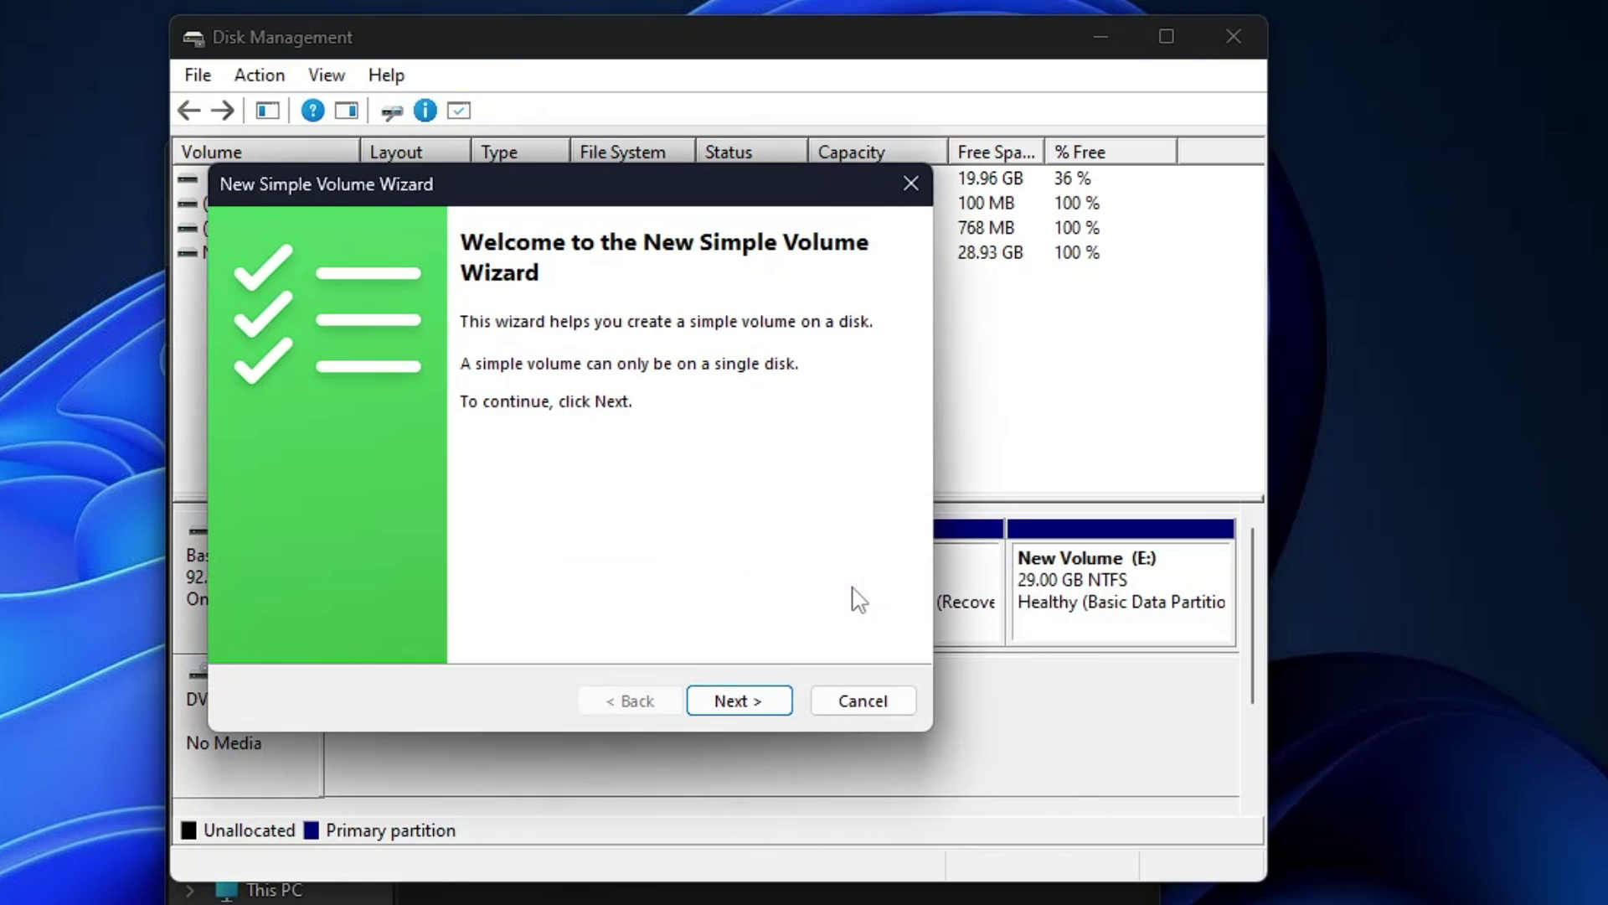
{"action": "left_click", "coordinate": [737, 708]}
{"action": "left_click", "coordinate": [737, 707]}
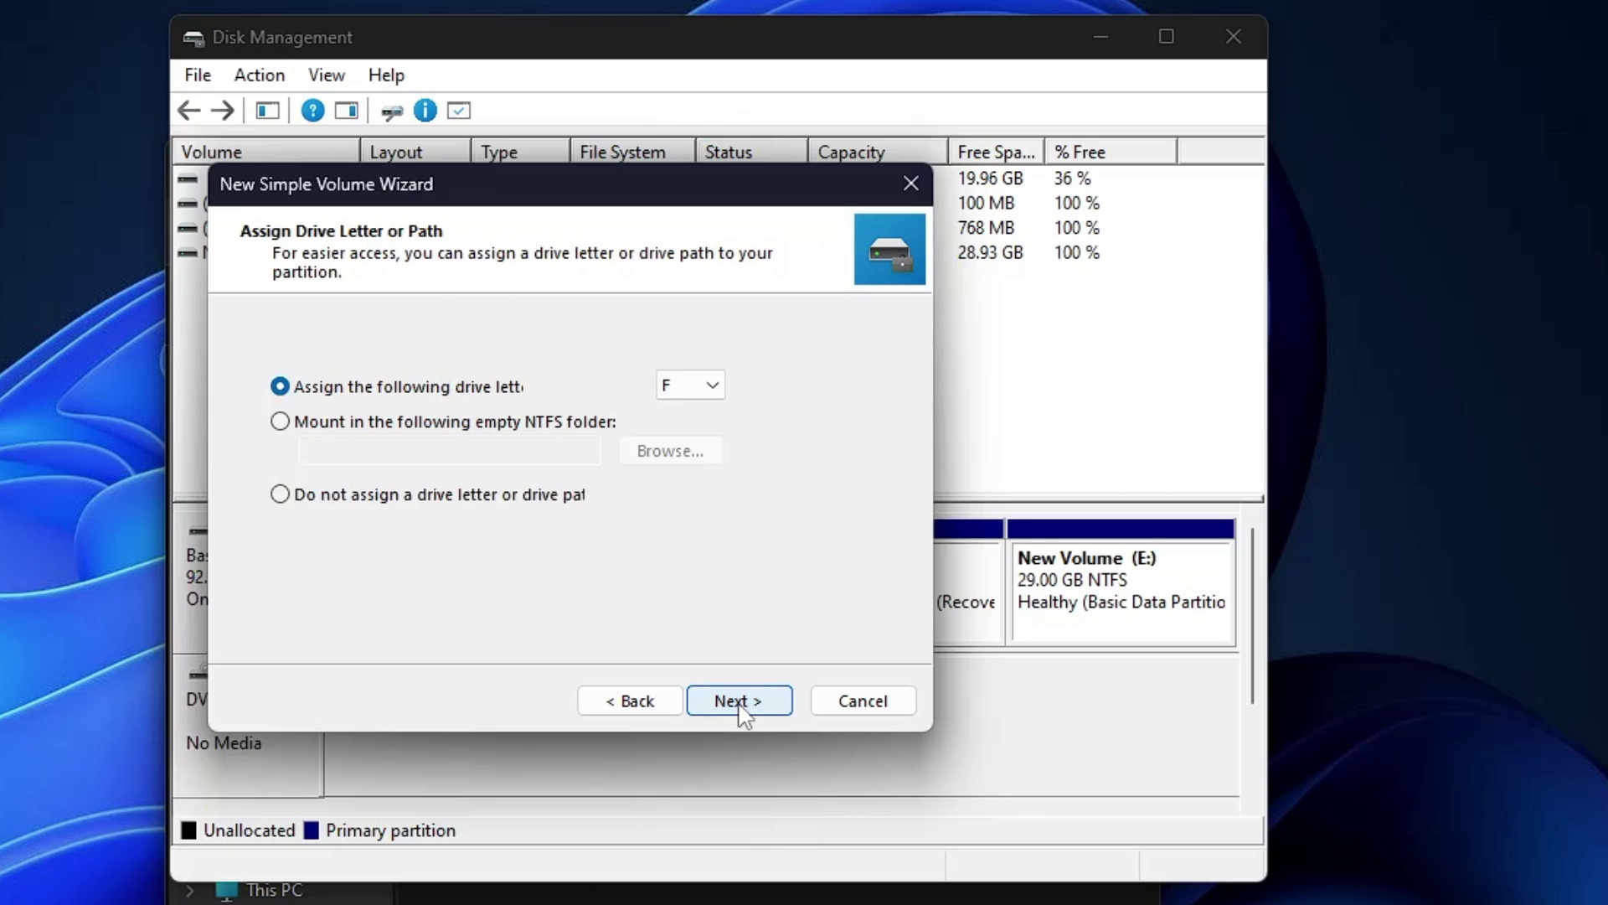
{"action": "left_click", "coordinate": [739, 703]}
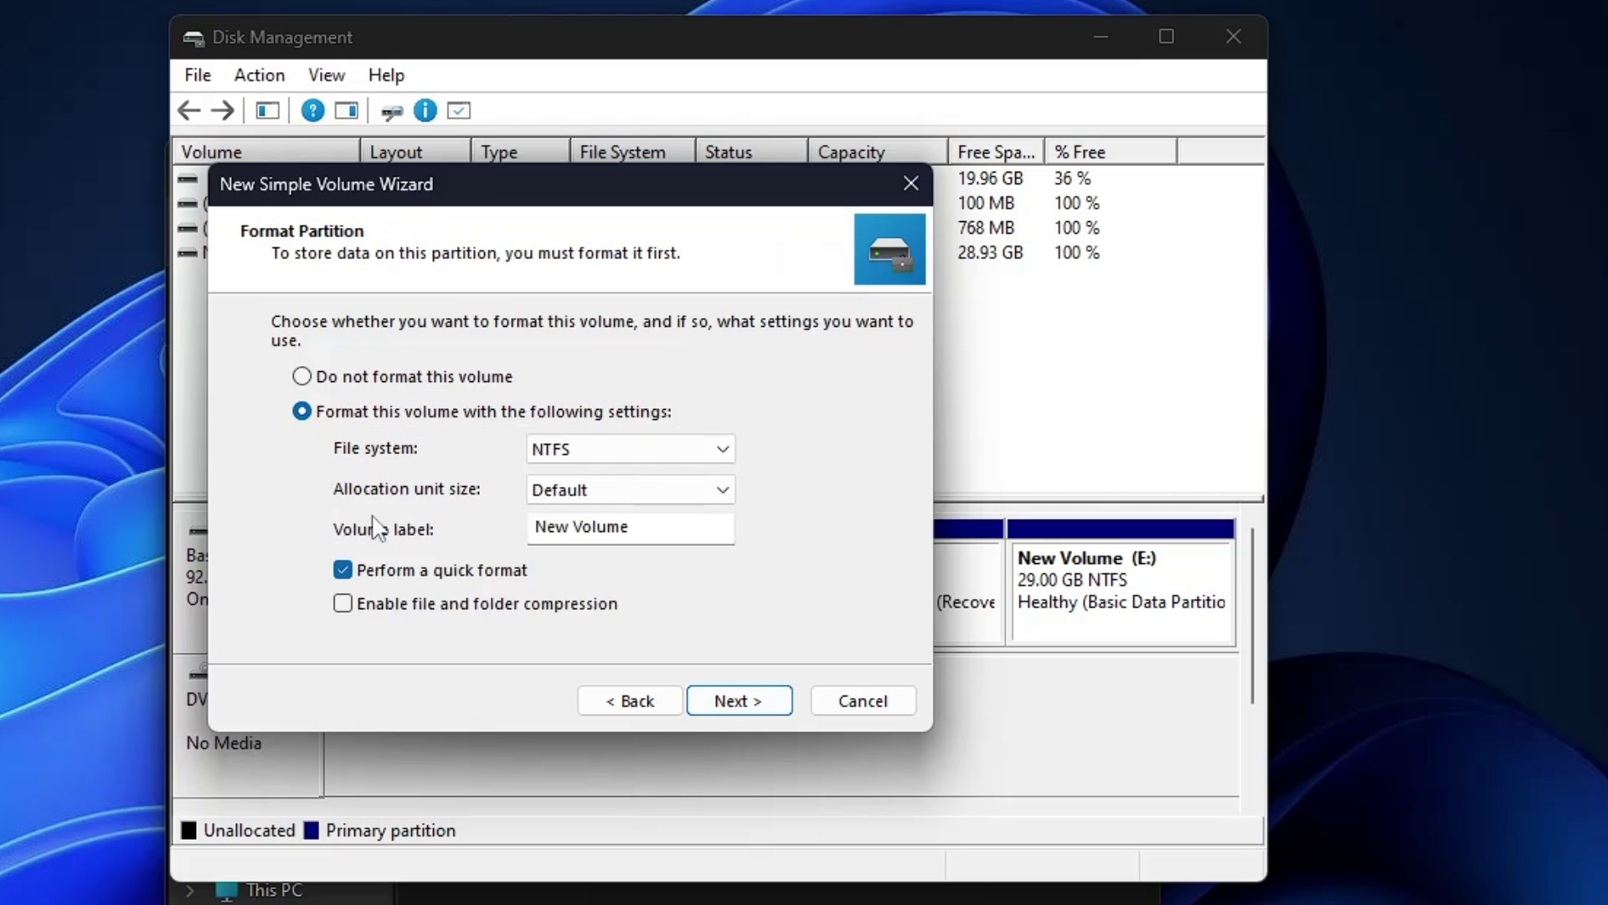
Step: Label the new volume ISO, format it NTFS and finish the wizard
{"action": "left_click_drag", "start_coordinate": [628, 526], "coordinate": [533, 527]}
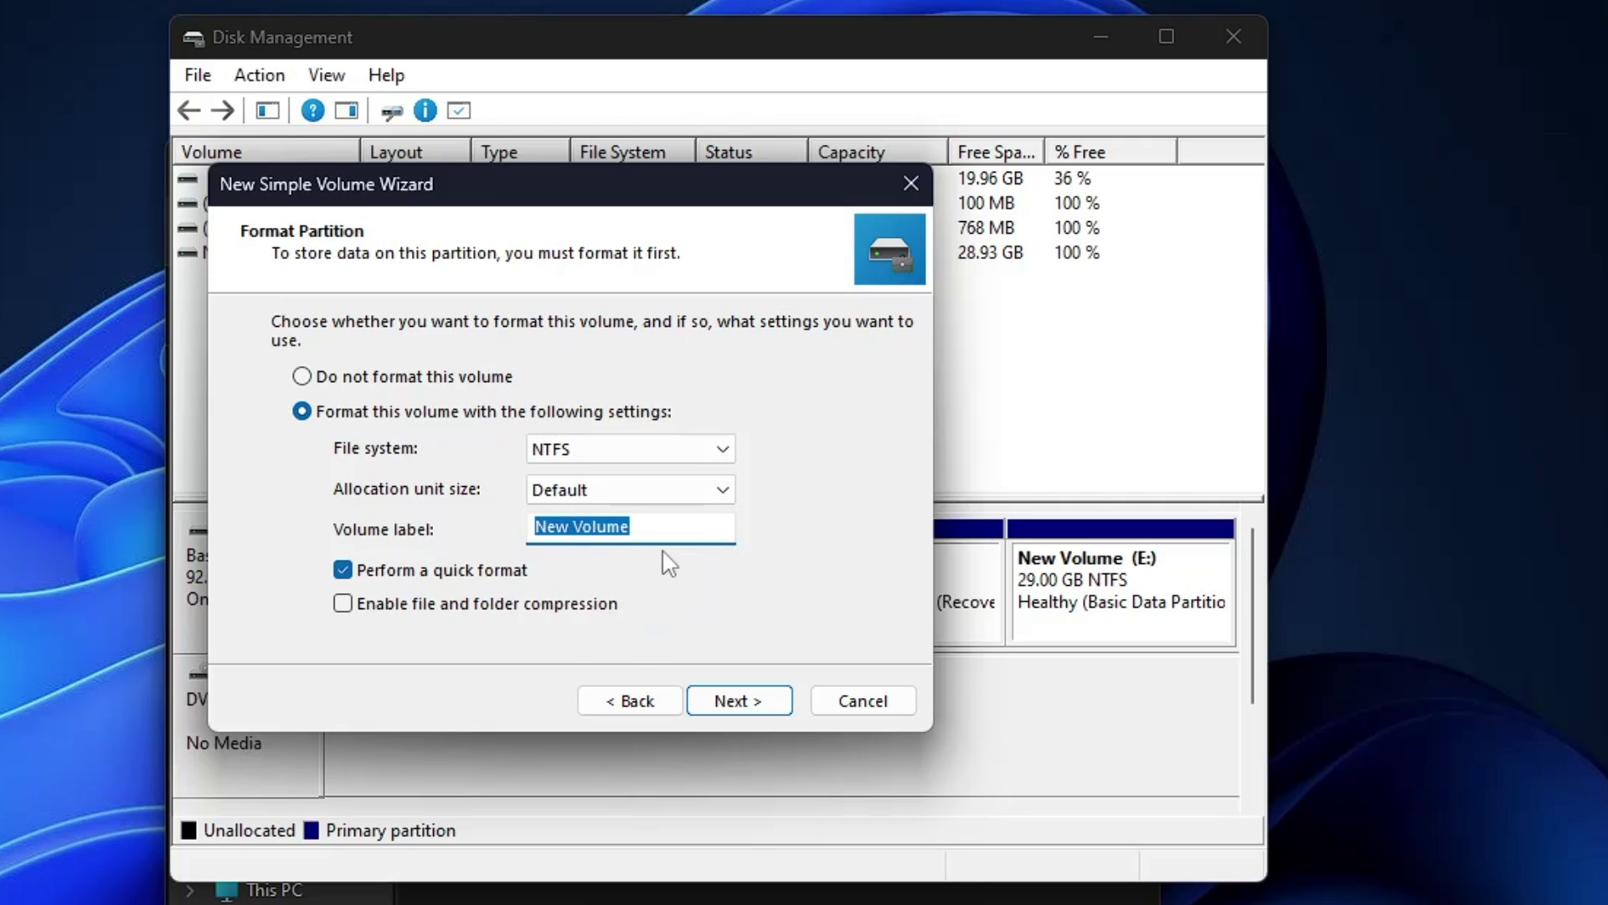
{"action": "type", "text": "ISO"}
{"action": "left_click", "coordinate": [751, 704]}
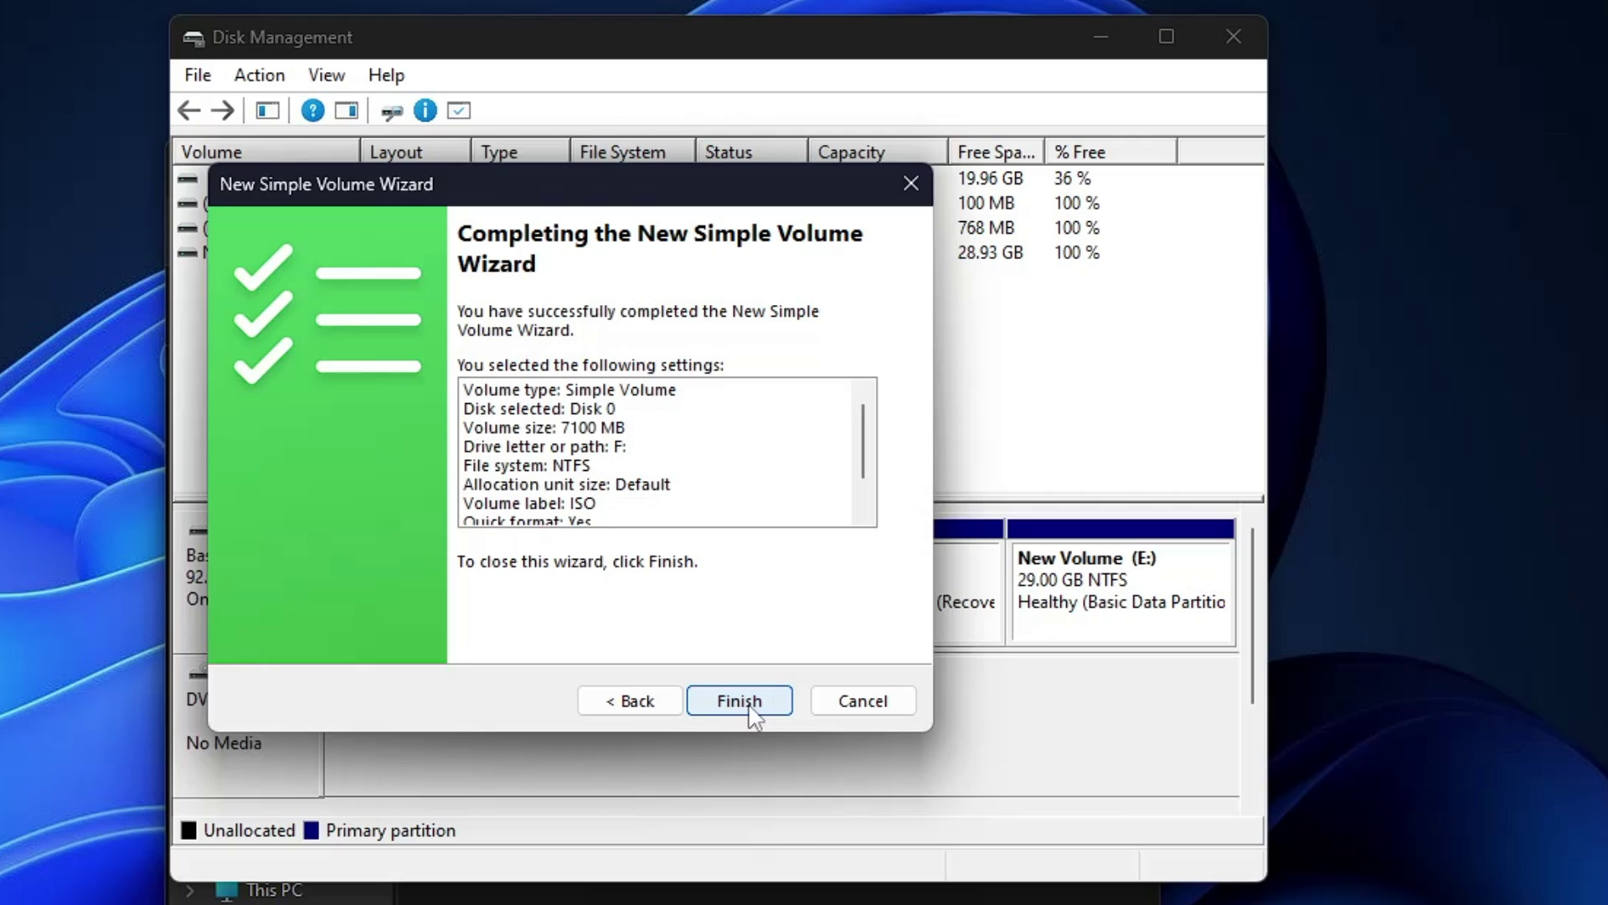
{"action": "left_click", "coordinate": [739, 701]}
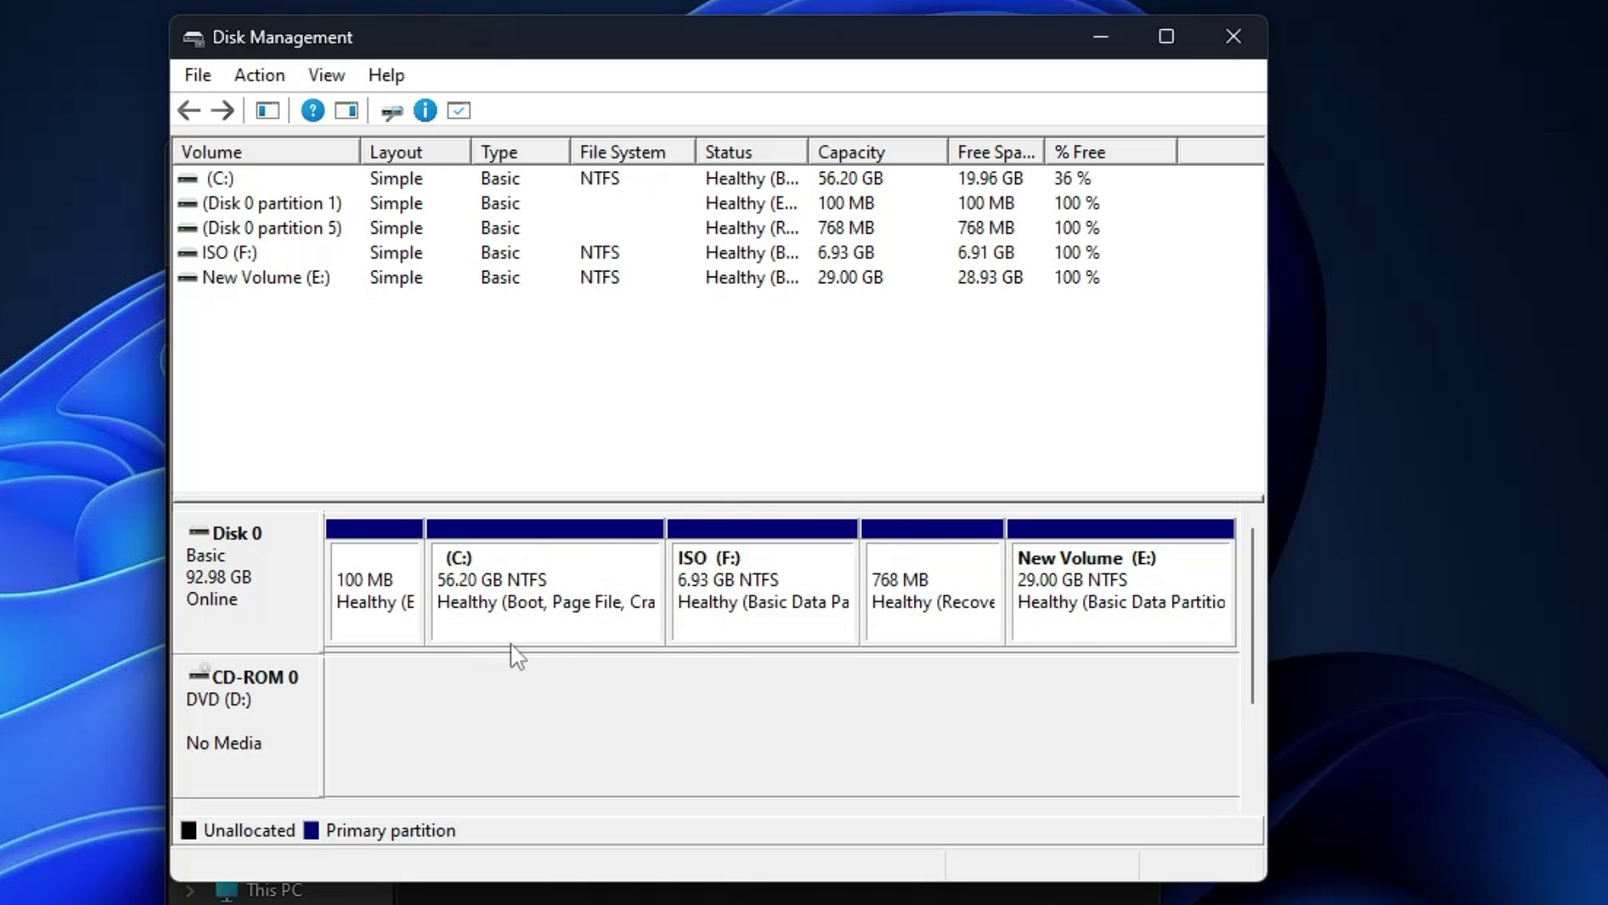
{"action": "right_click", "coordinate": [529, 571]}
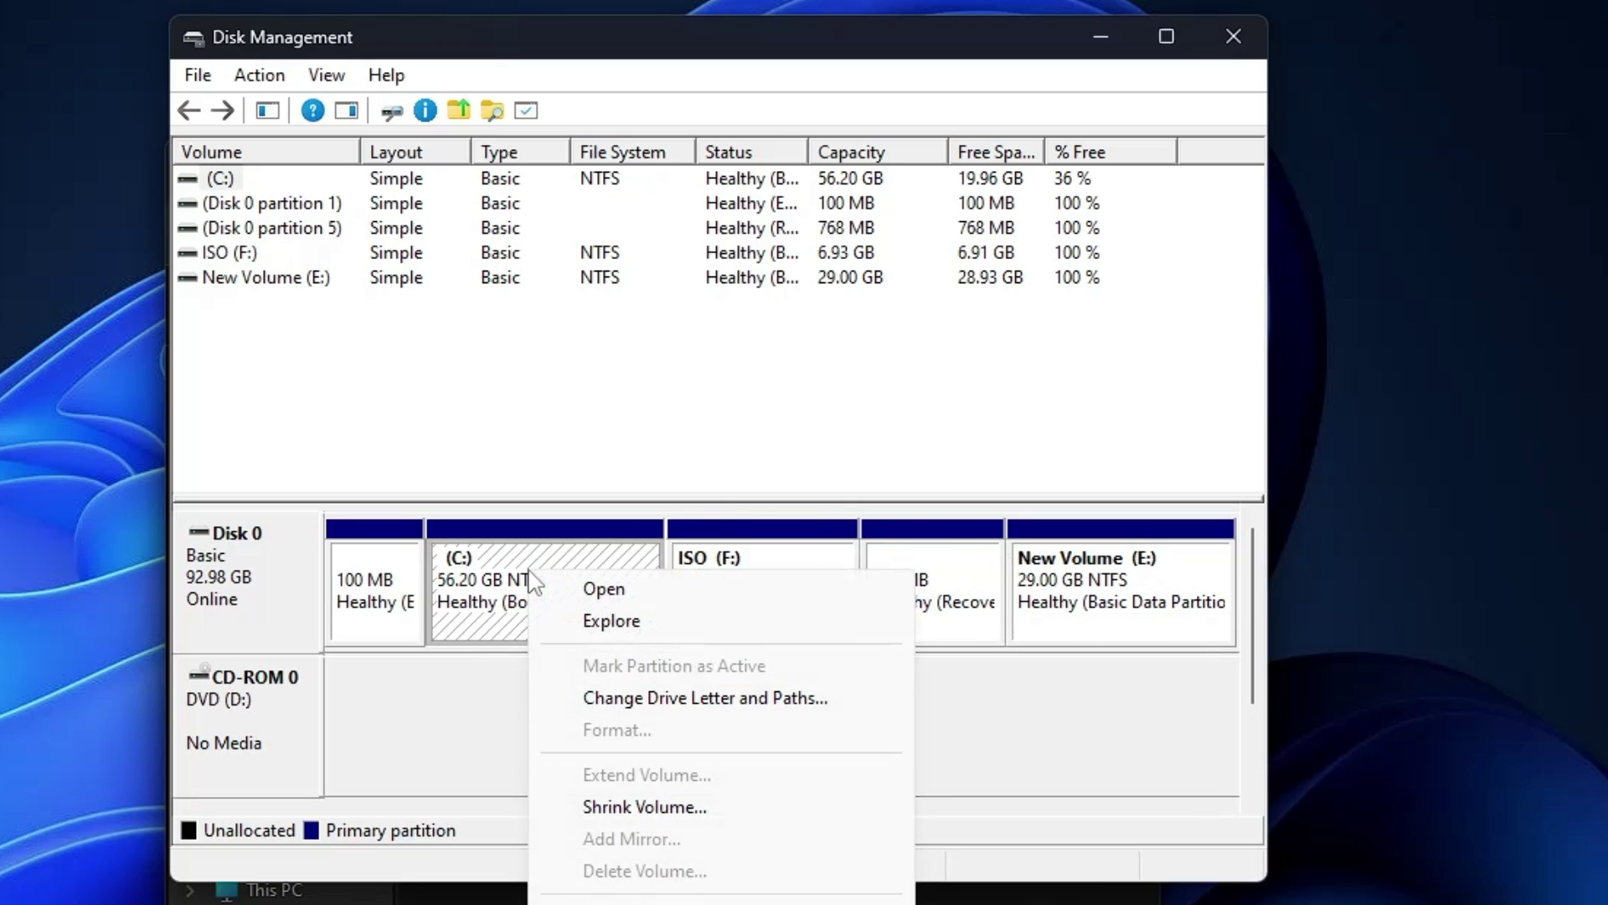
{"action": "left_click", "coordinate": [447, 701]}
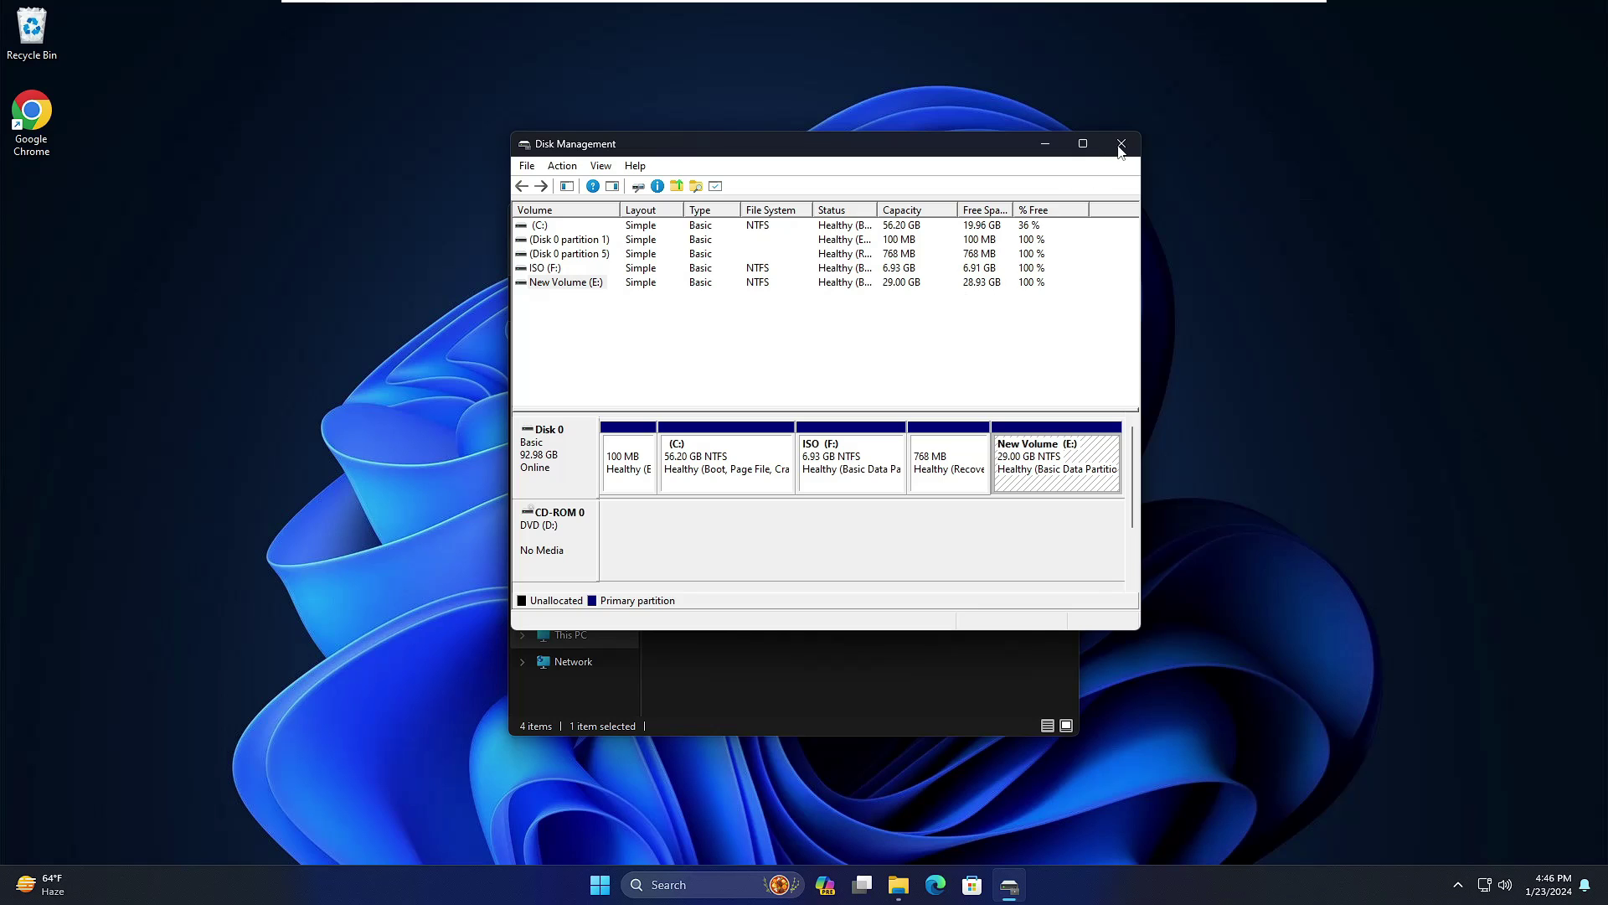
Step: Close Disk Management and select the ISO (F:) and New Volume (E:) drives in This PC
{"action": "left_click", "coordinate": [1234, 36]}
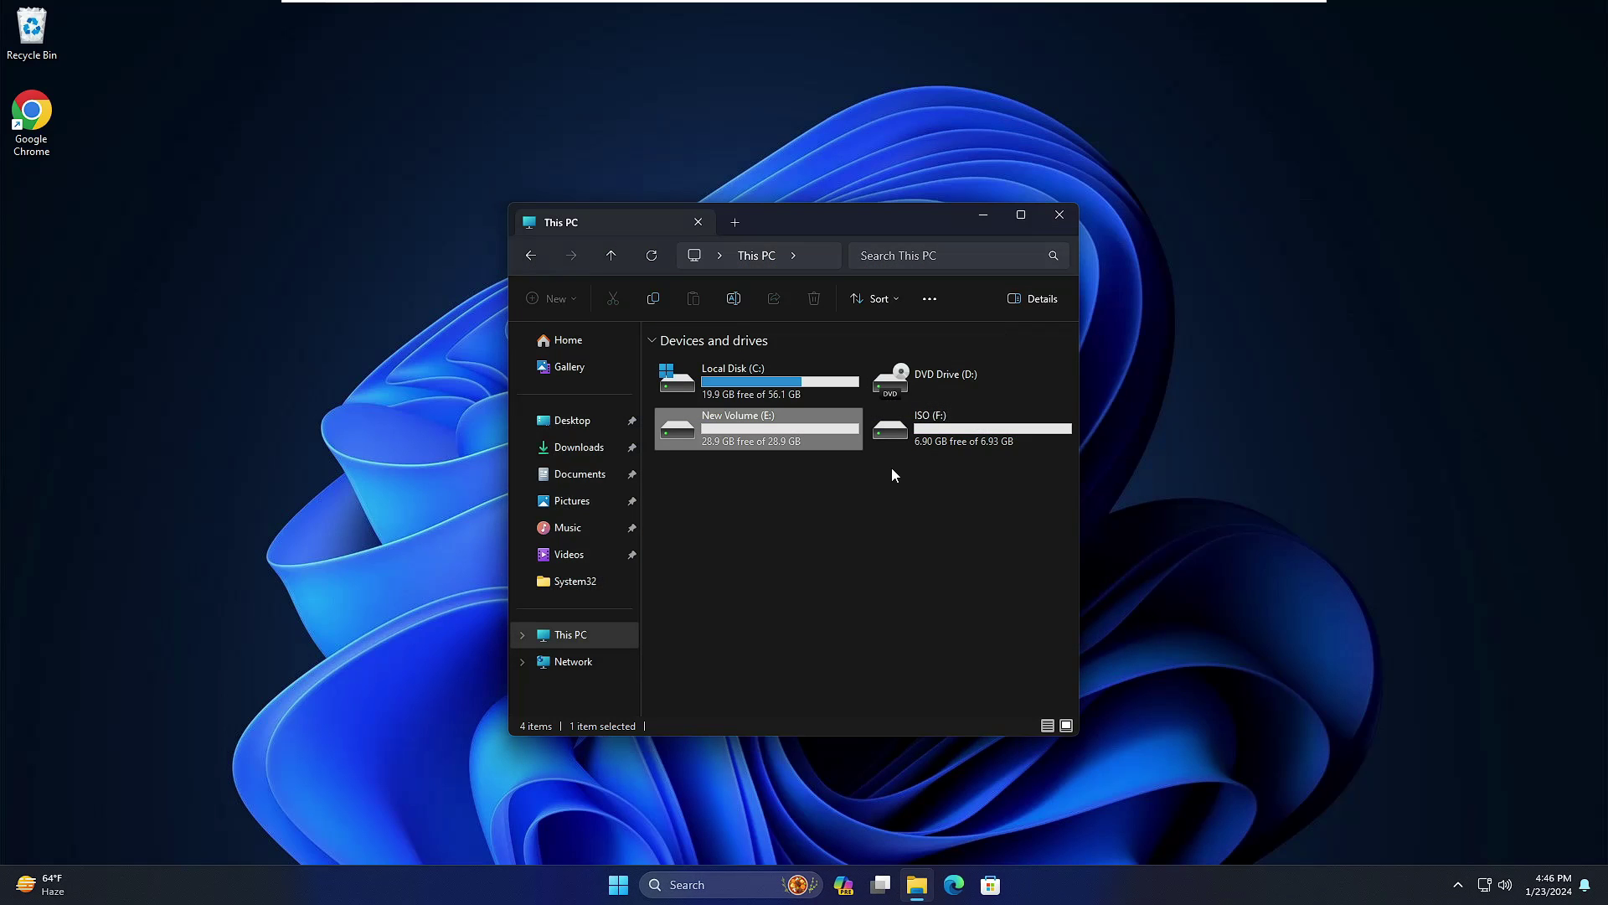
{"action": "left_click", "coordinate": [950, 436]}
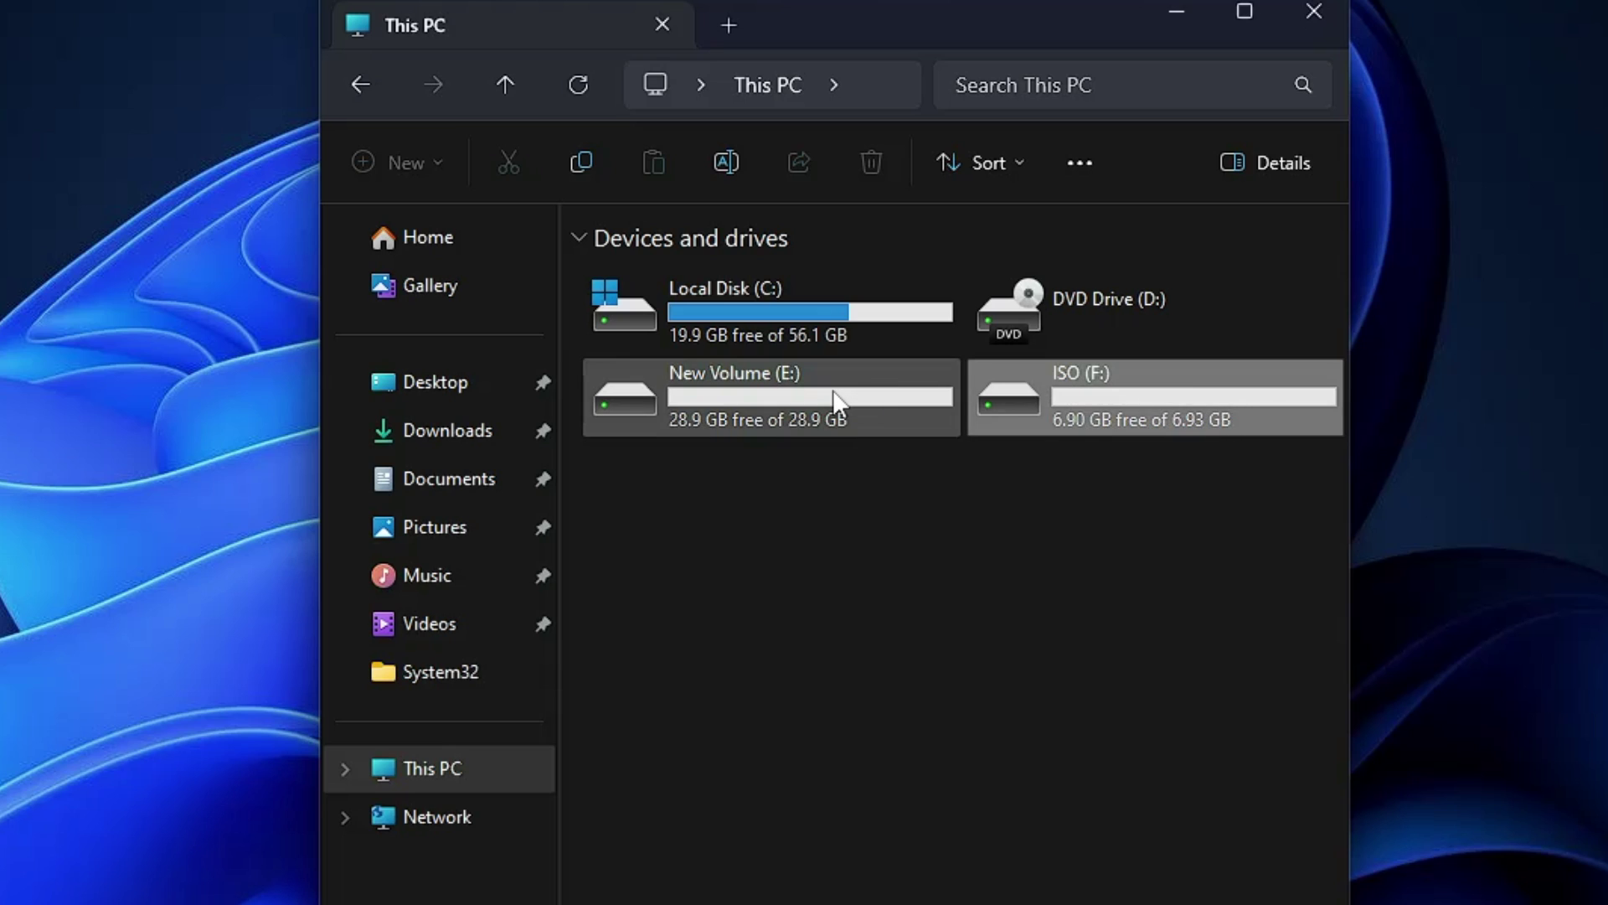
{"action": "left_click", "coordinate": [762, 400]}
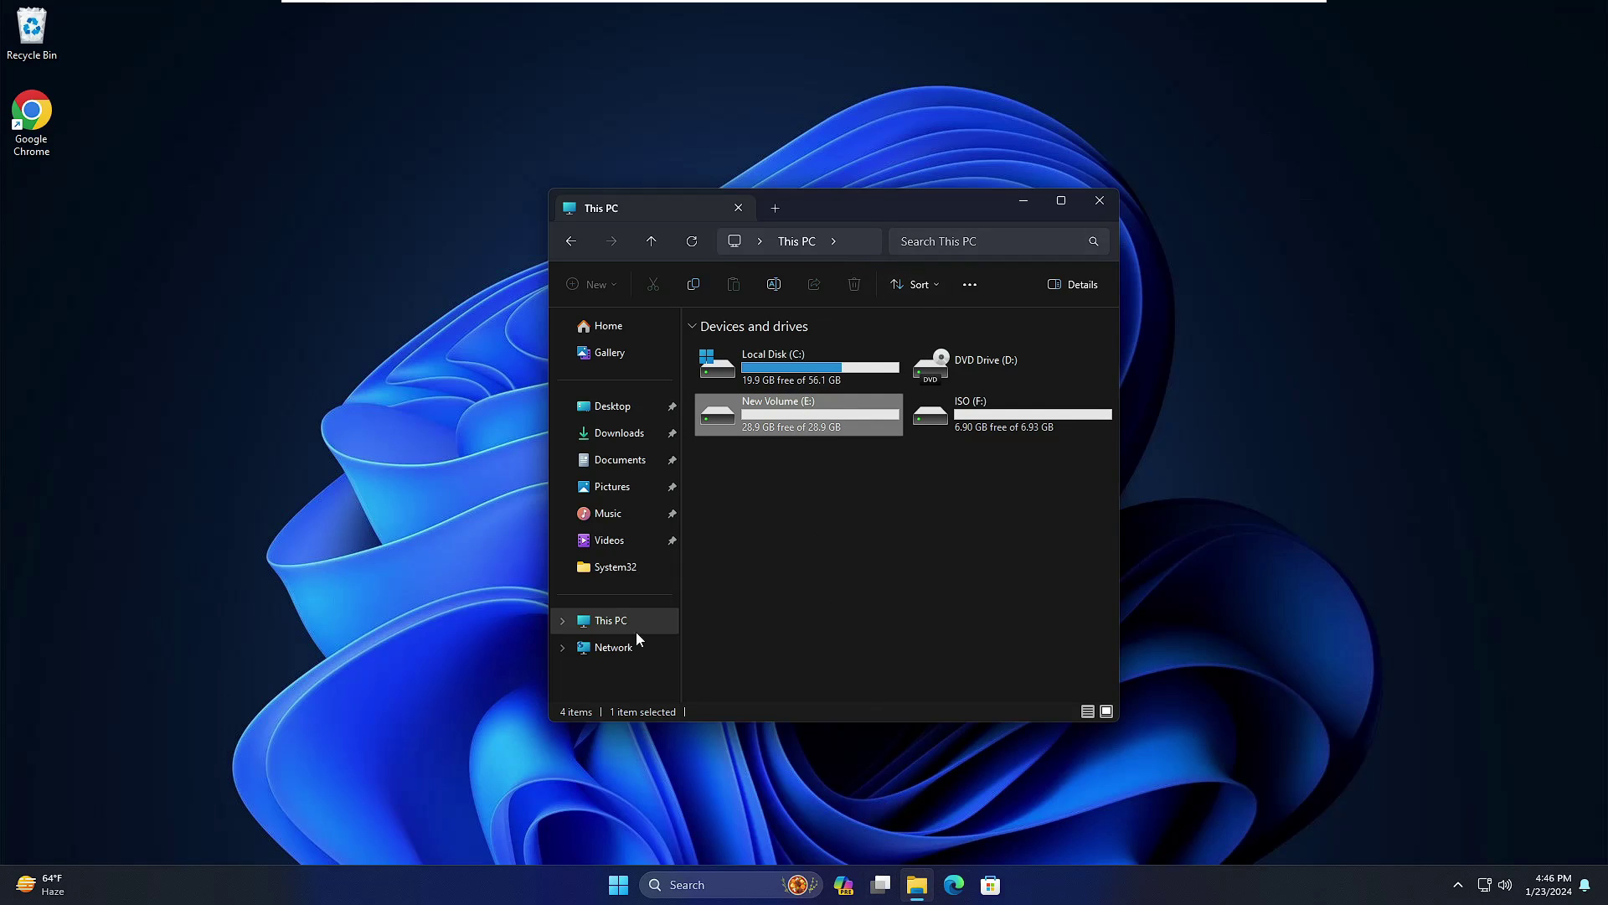
Step: In Chrome, search 'windows 10 iso download' and open Microsoft's Windows 10 disc image page
{"action": "double_click", "coordinate": [57, 122]}
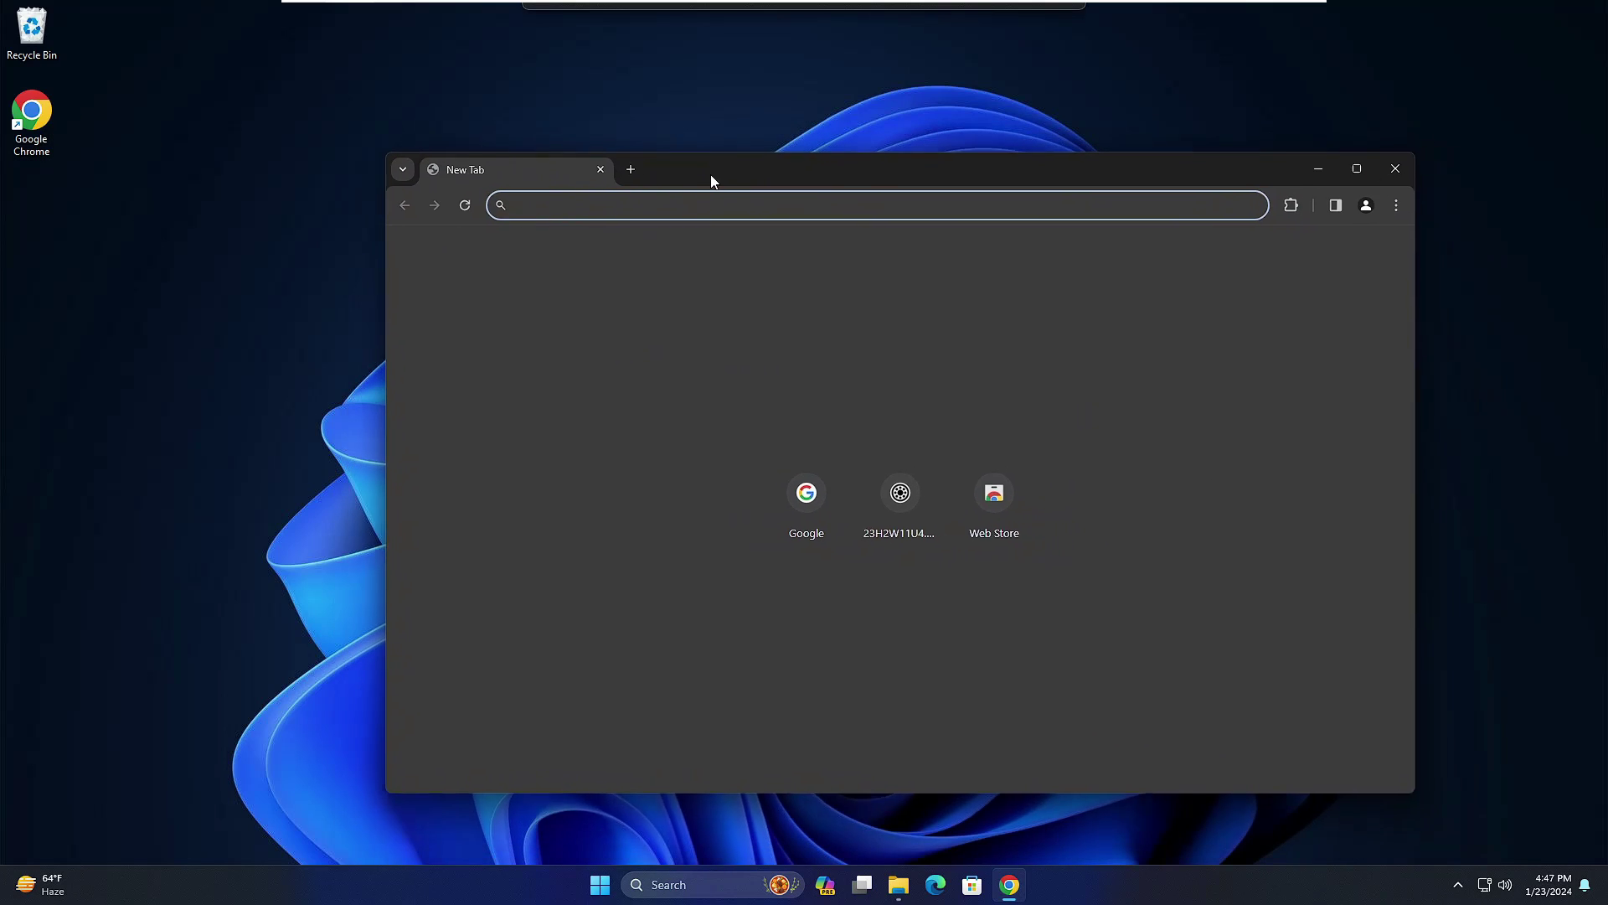
{"action": "left_click_drag", "start_coordinate": [711, 175], "coordinate": [715, 195]}
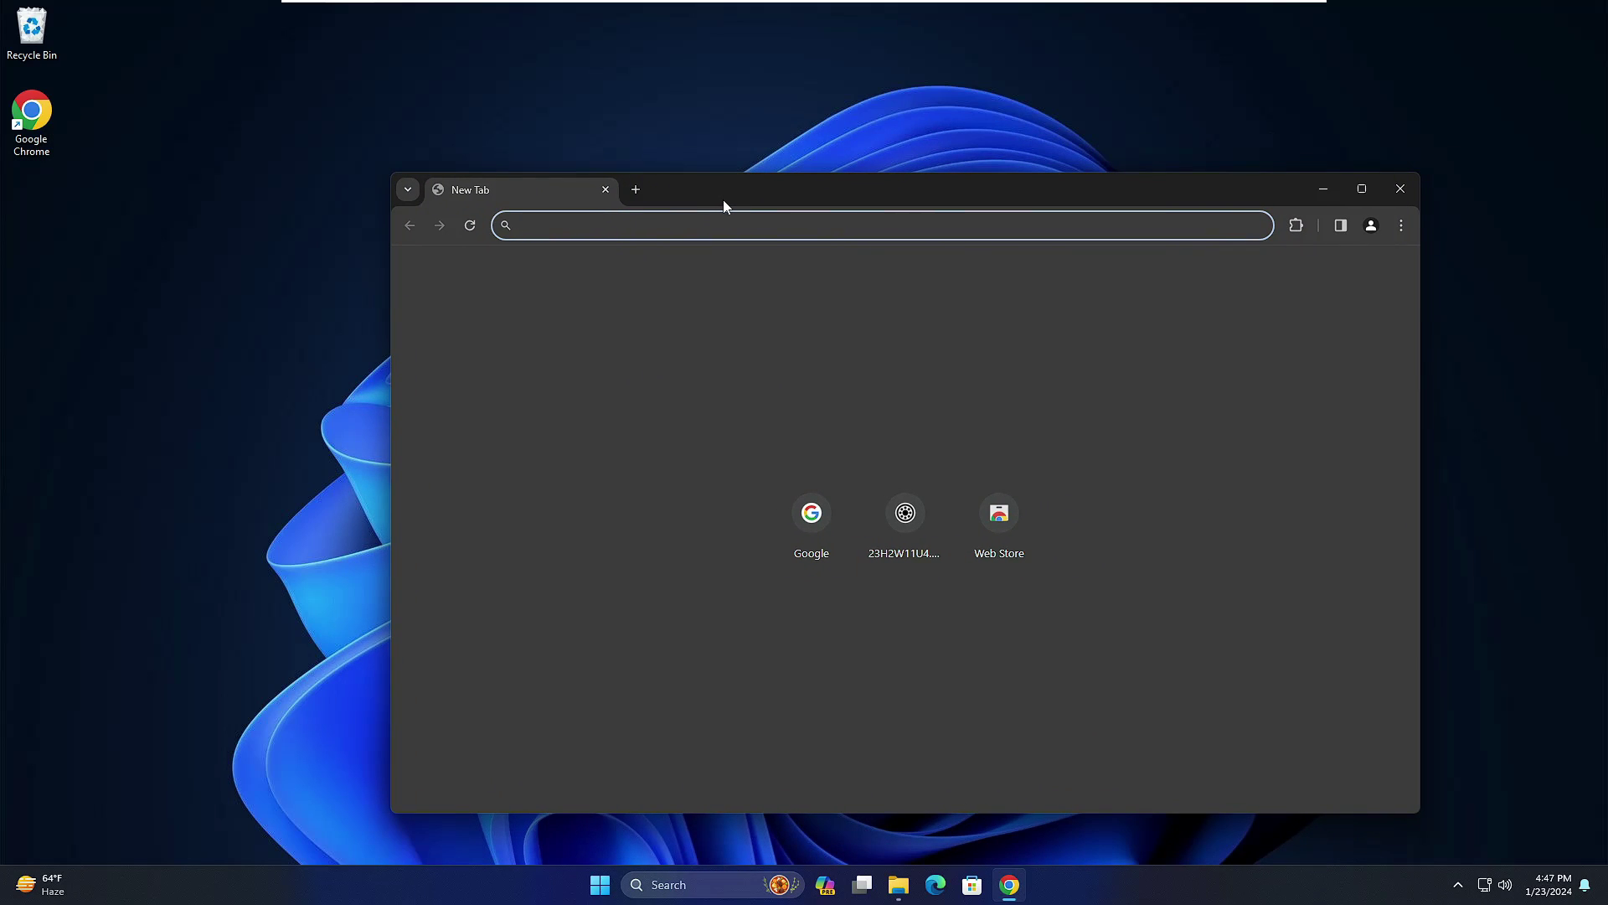
{"action": "type", "text": "w"}
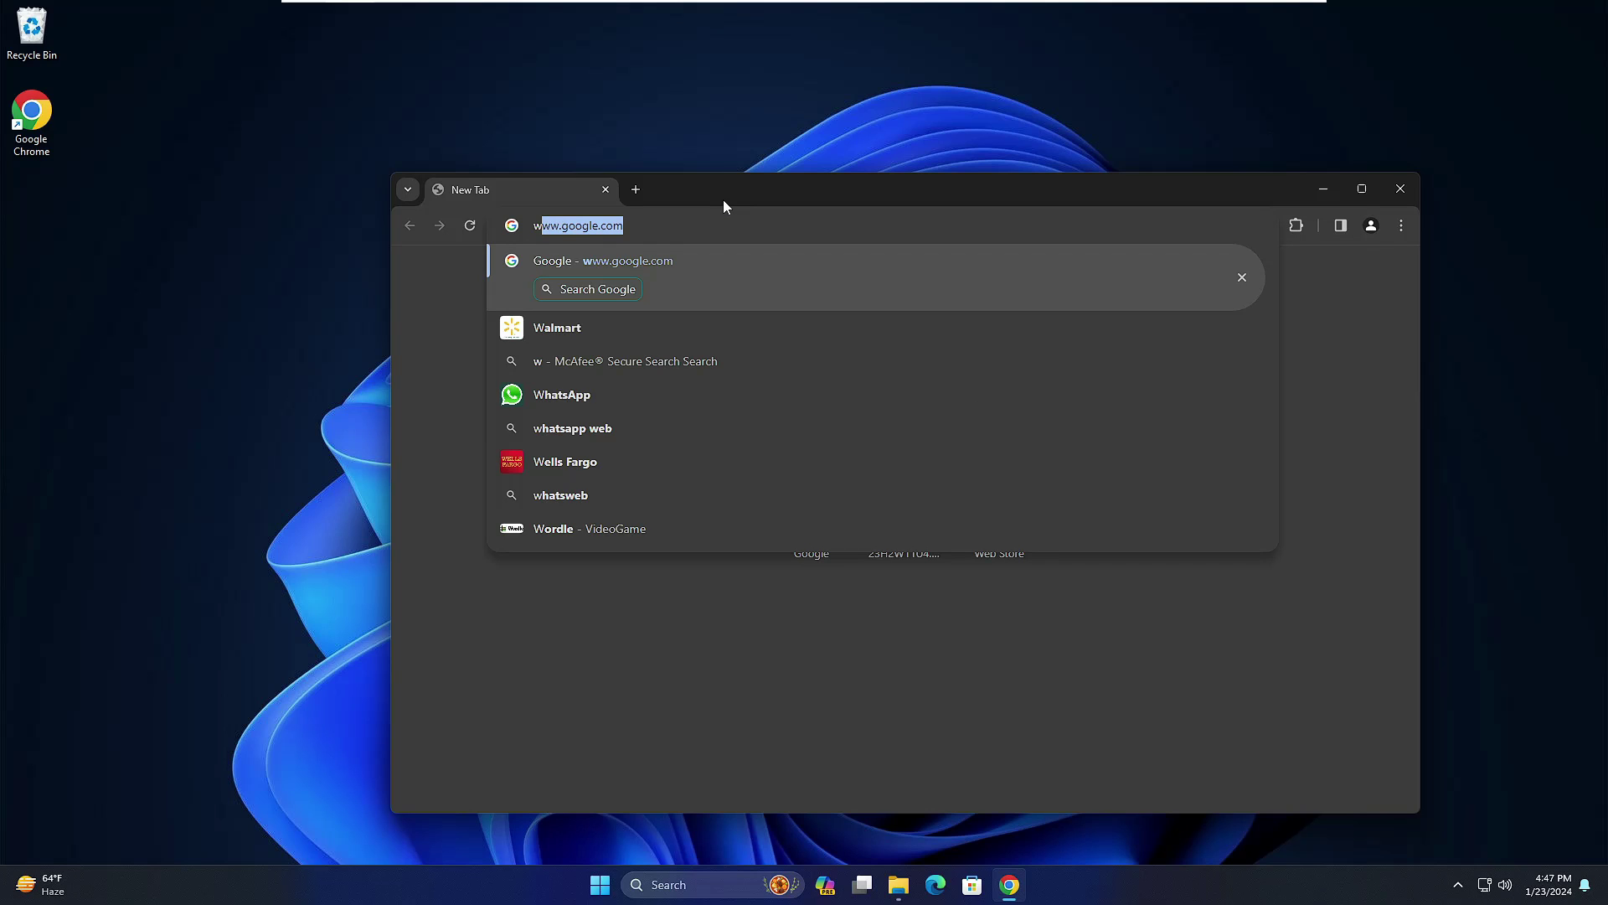
{"action": "type", "text": "indows 10"}
{"action": "type", "text": " s"}
{"action": "key", "text": "BackSpace"}
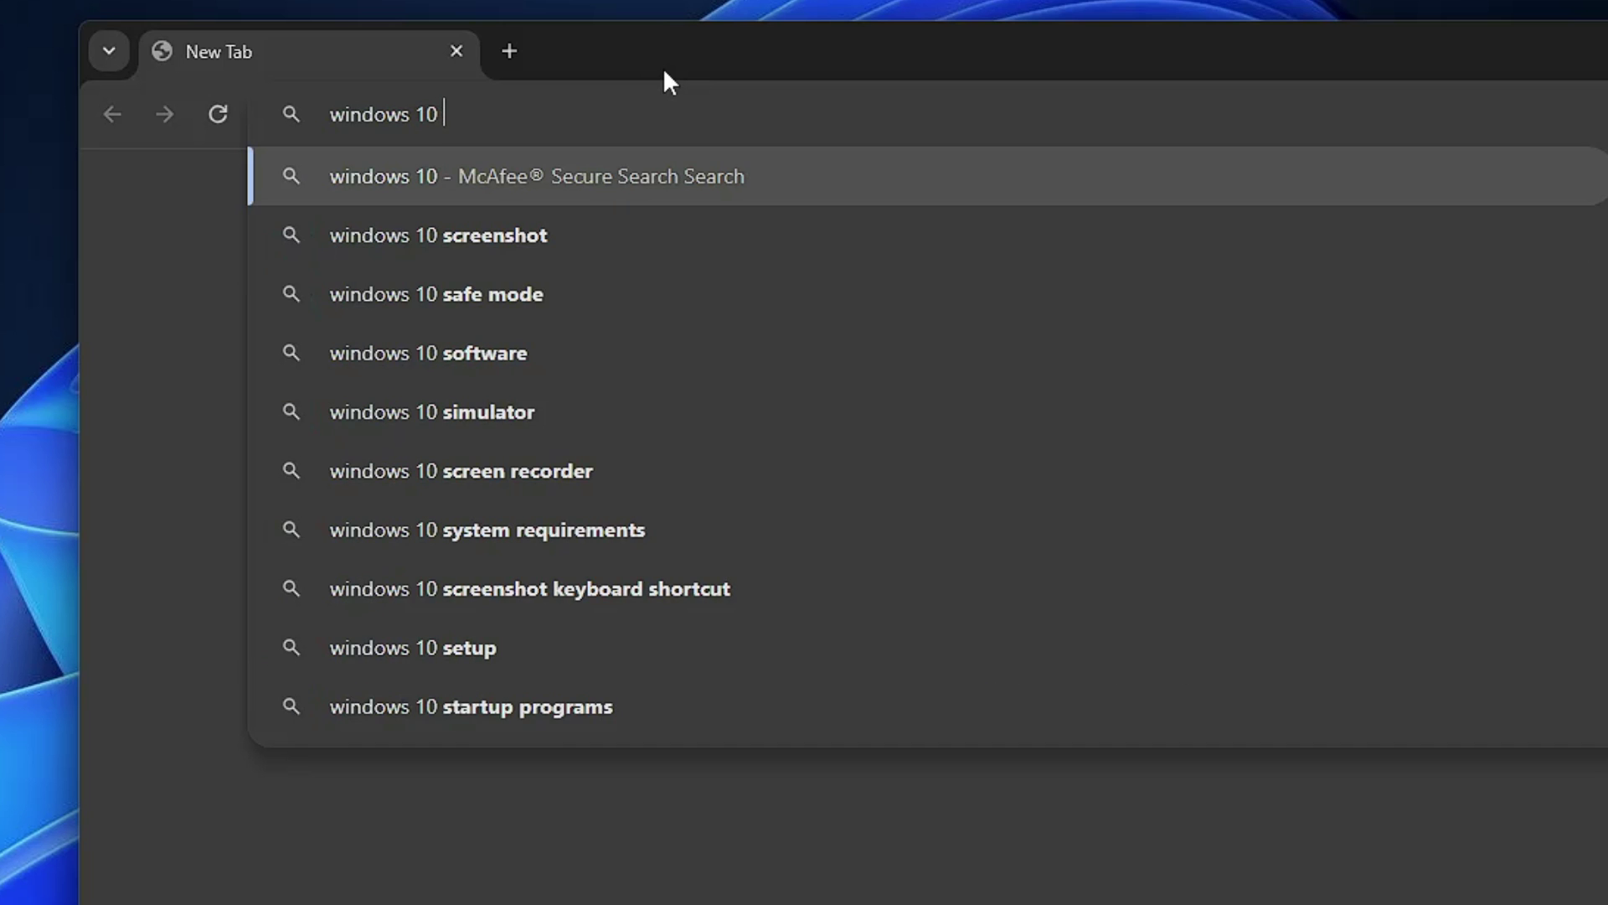
{"action": "type", "text": "iso download"}
{"action": "key", "text": "Return"}
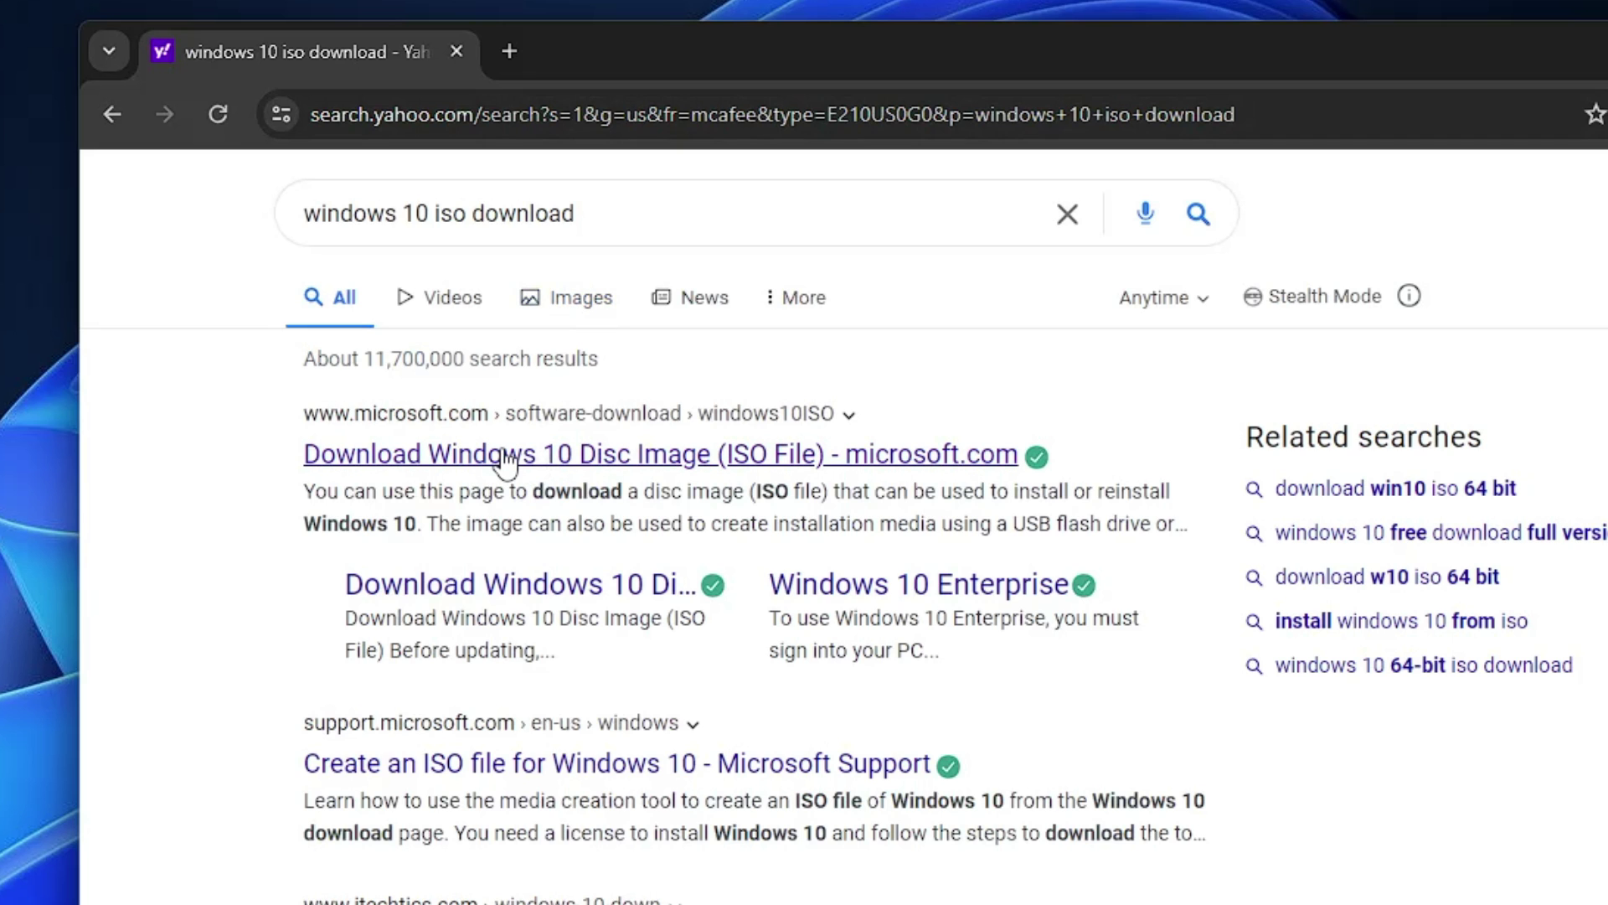
{"action": "left_click", "coordinate": [505, 459]}
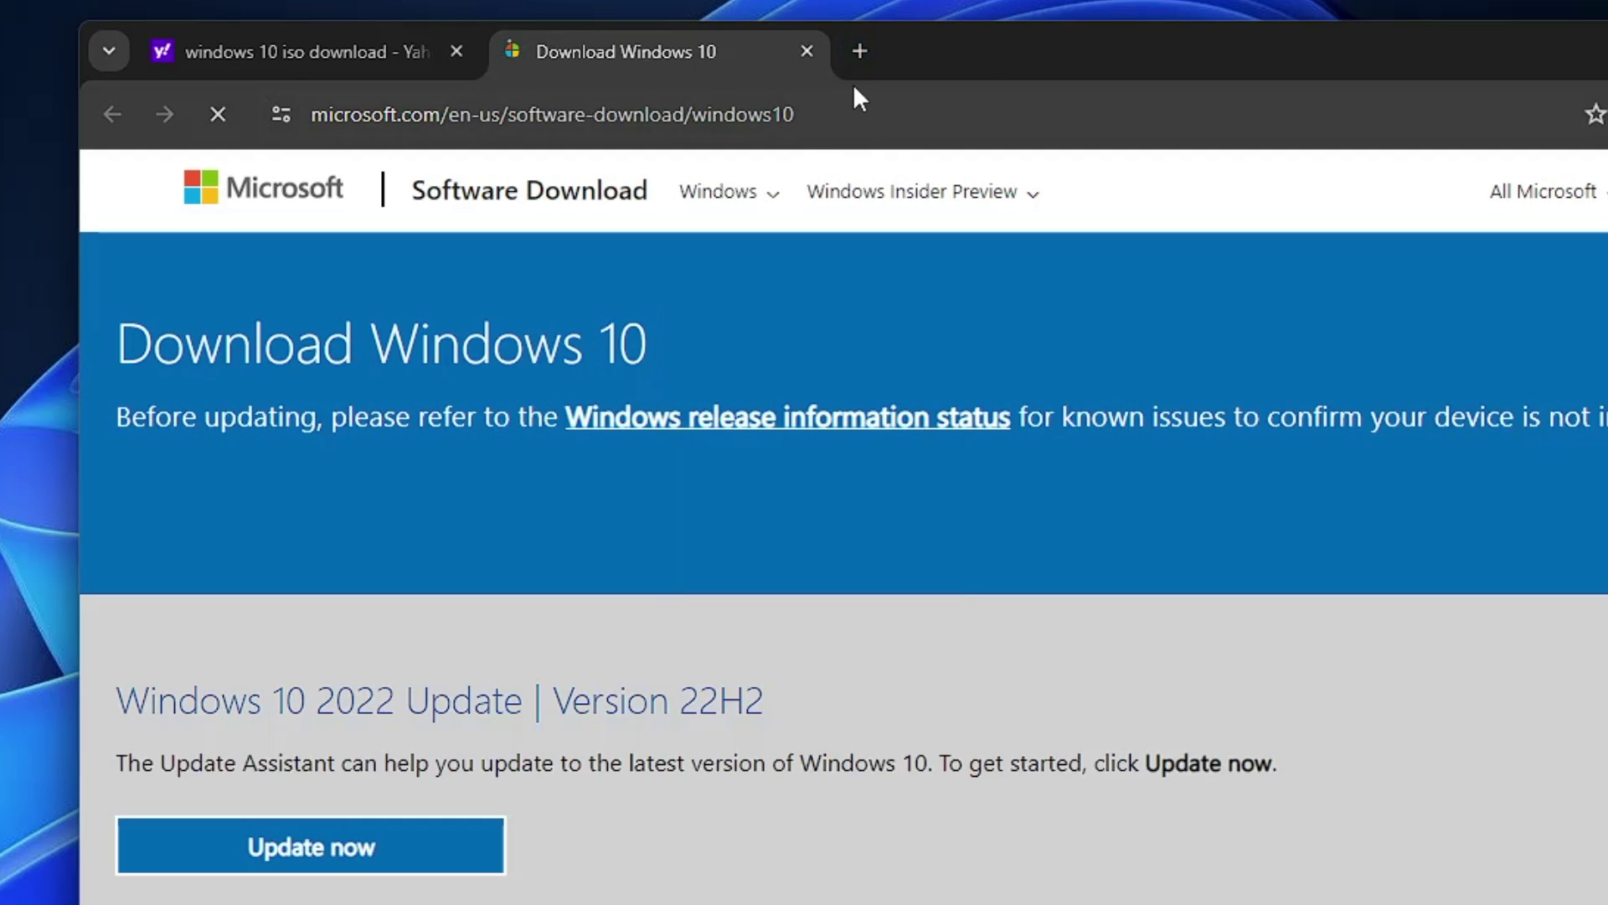
Step: Search 'windows 11 iso download' in a new tab, open Microsoft's page, then return to Windows 10 tab
{"action": "left_click", "coordinate": [858, 56]}
{"action": "type", "text": "w"}
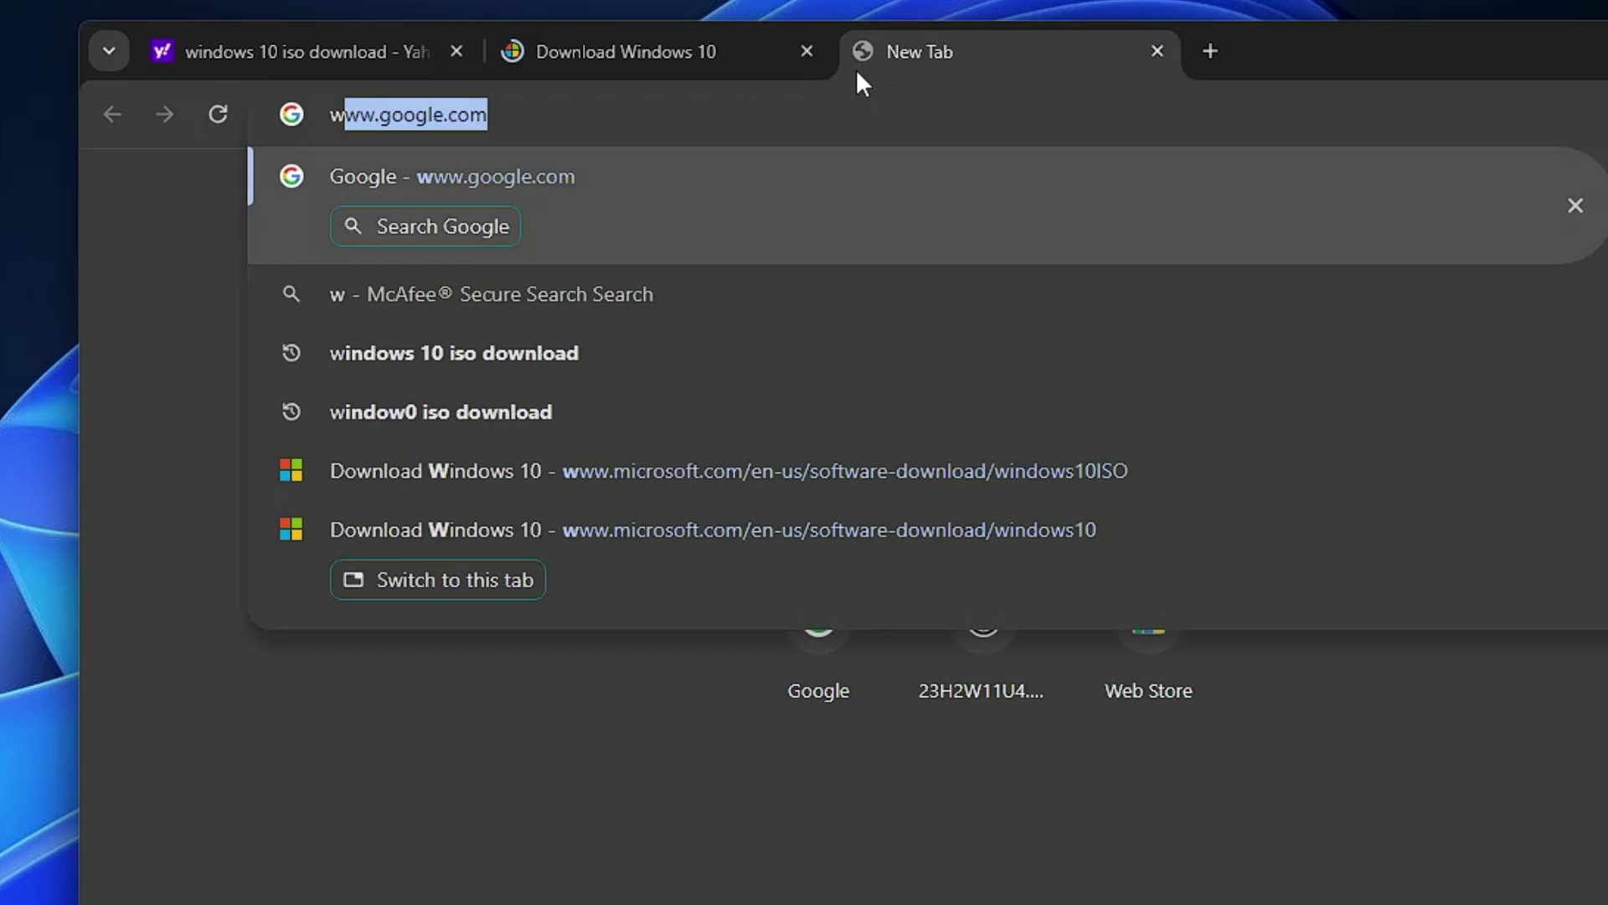
{"action": "type", "text": "indows 11 is"}
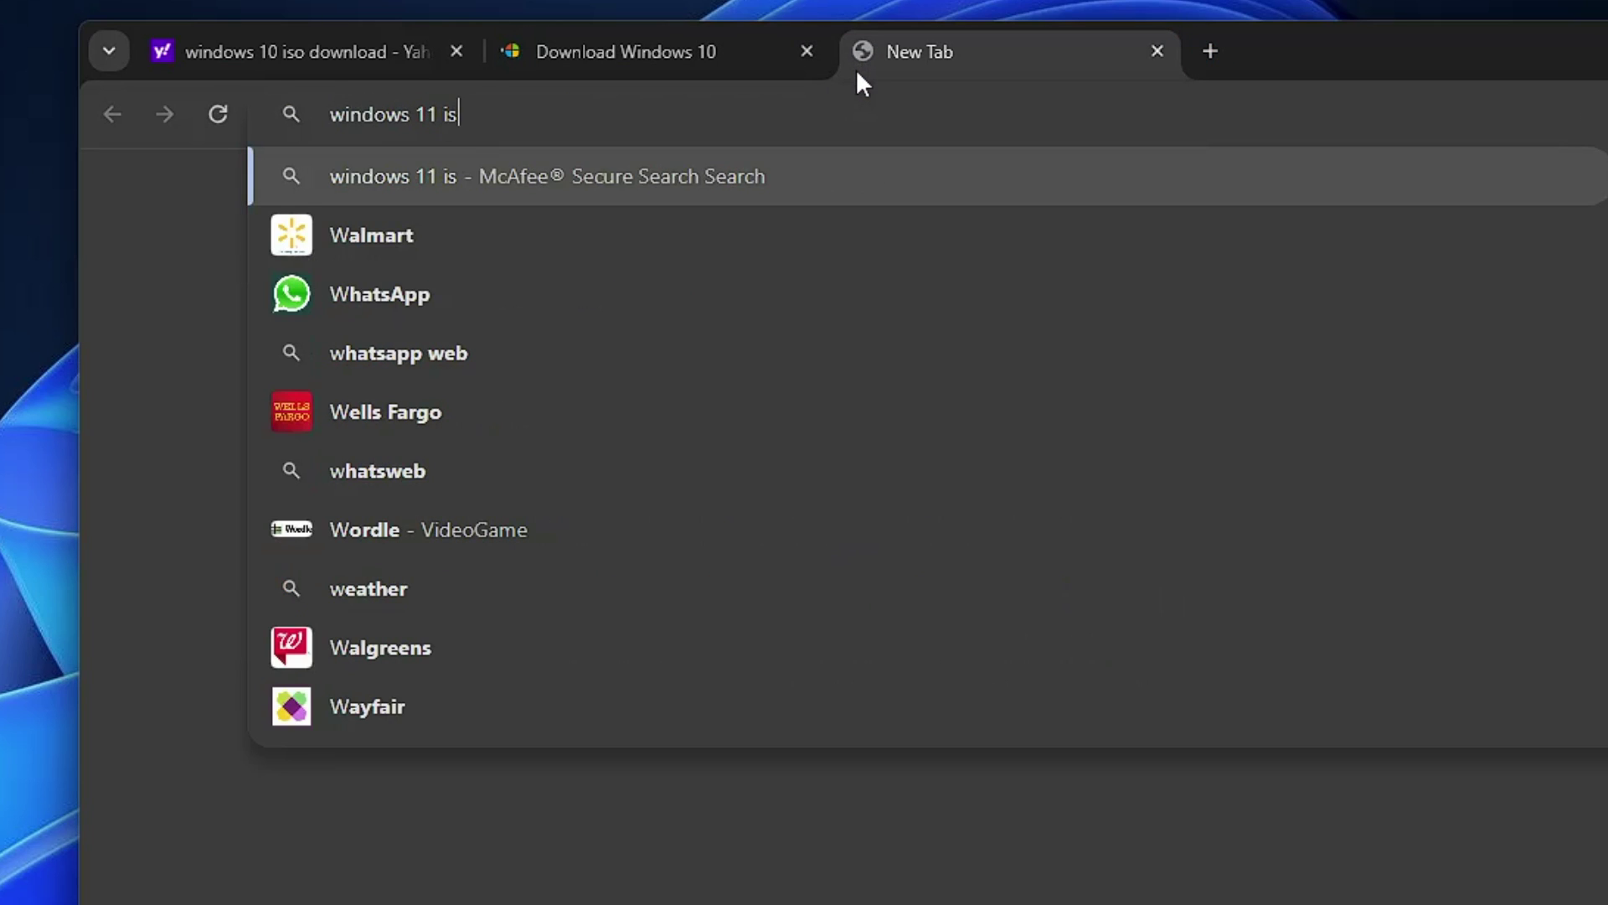
{"action": "type", "text": "o download"}
{"action": "key", "text": "Return"}
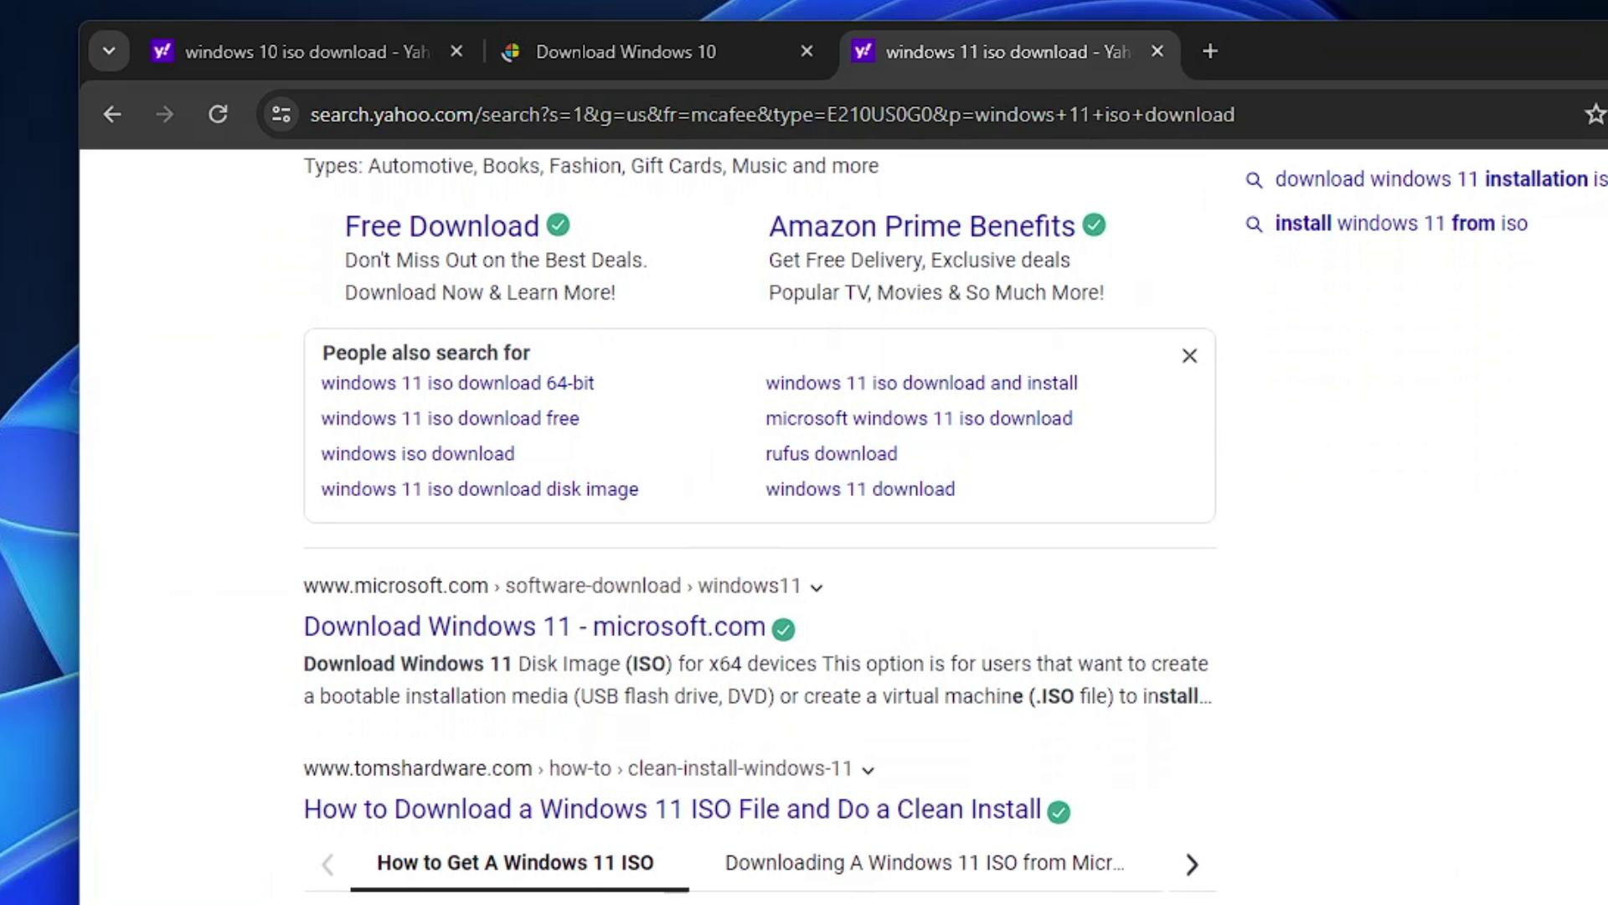
{"action": "left_click", "coordinate": [425, 637]}
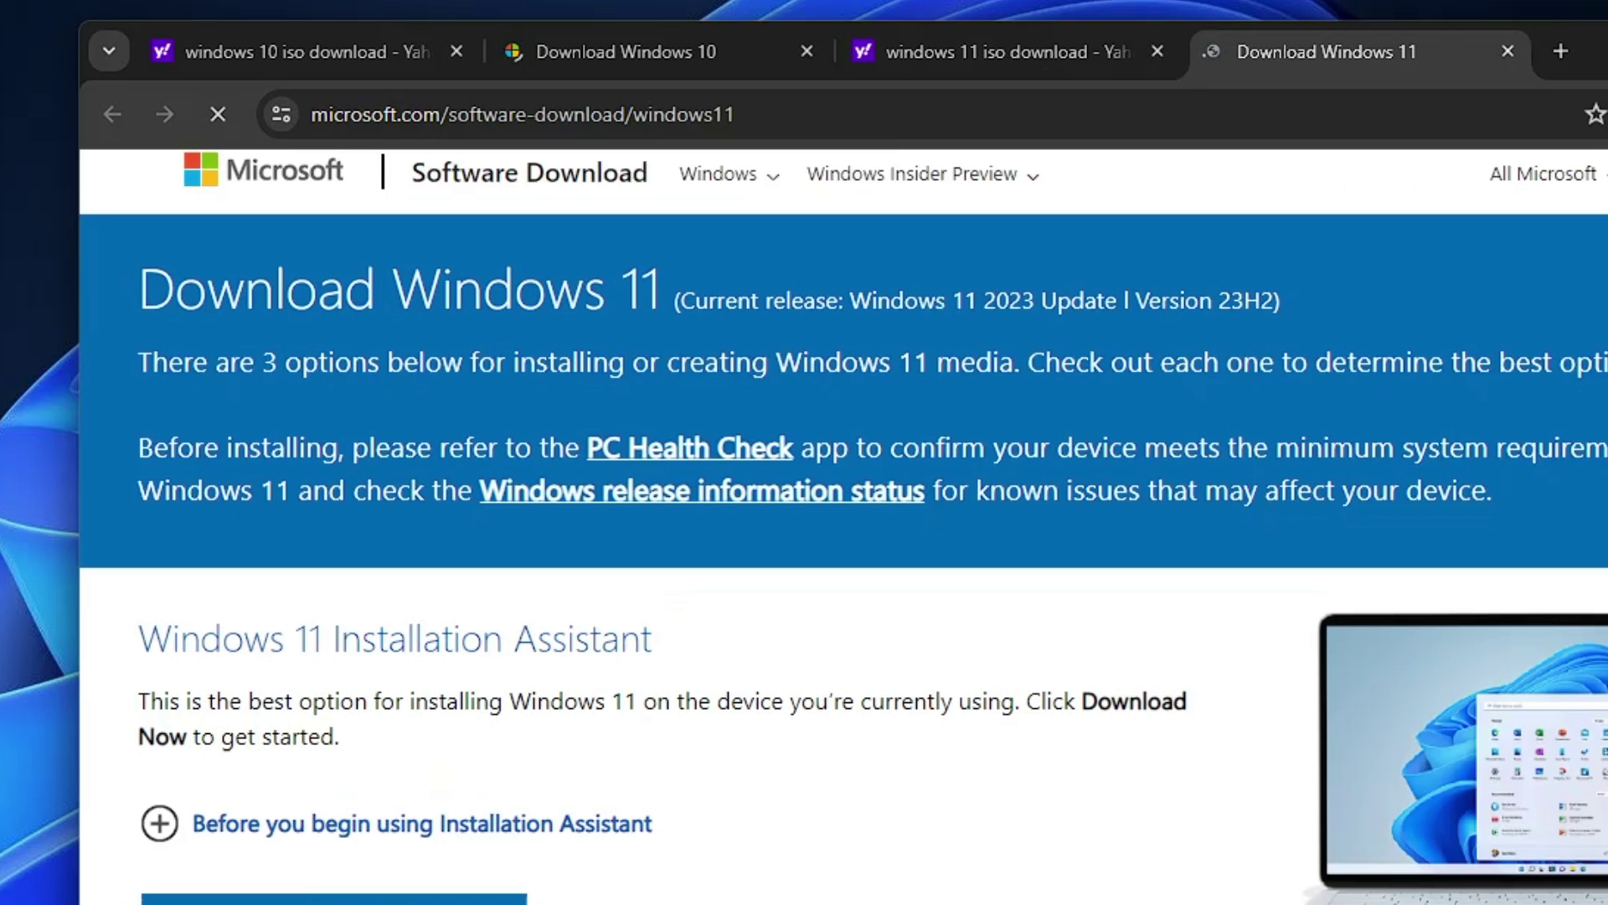
{"action": "scroll", "coordinate": [639, 640], "scroll_direction": "down", "scroll_amount": 3}
{"action": "left_click", "coordinate": [627, 51]}
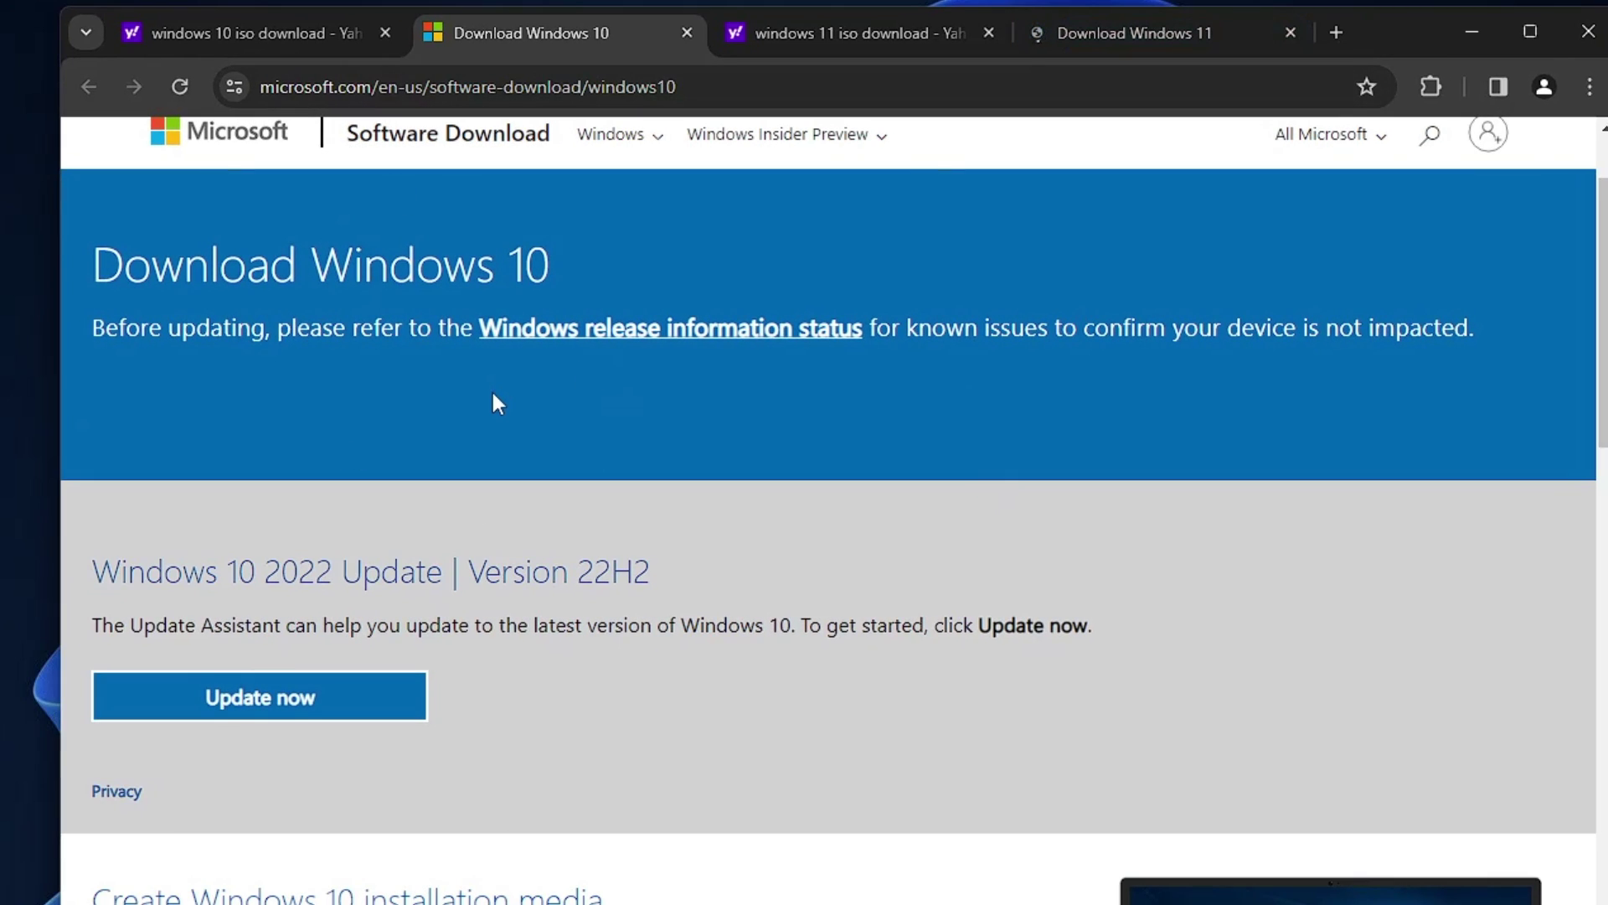
{"action": "scroll", "coordinate": [413, 542], "scroll_direction": "down", "scroll_amount": 6}
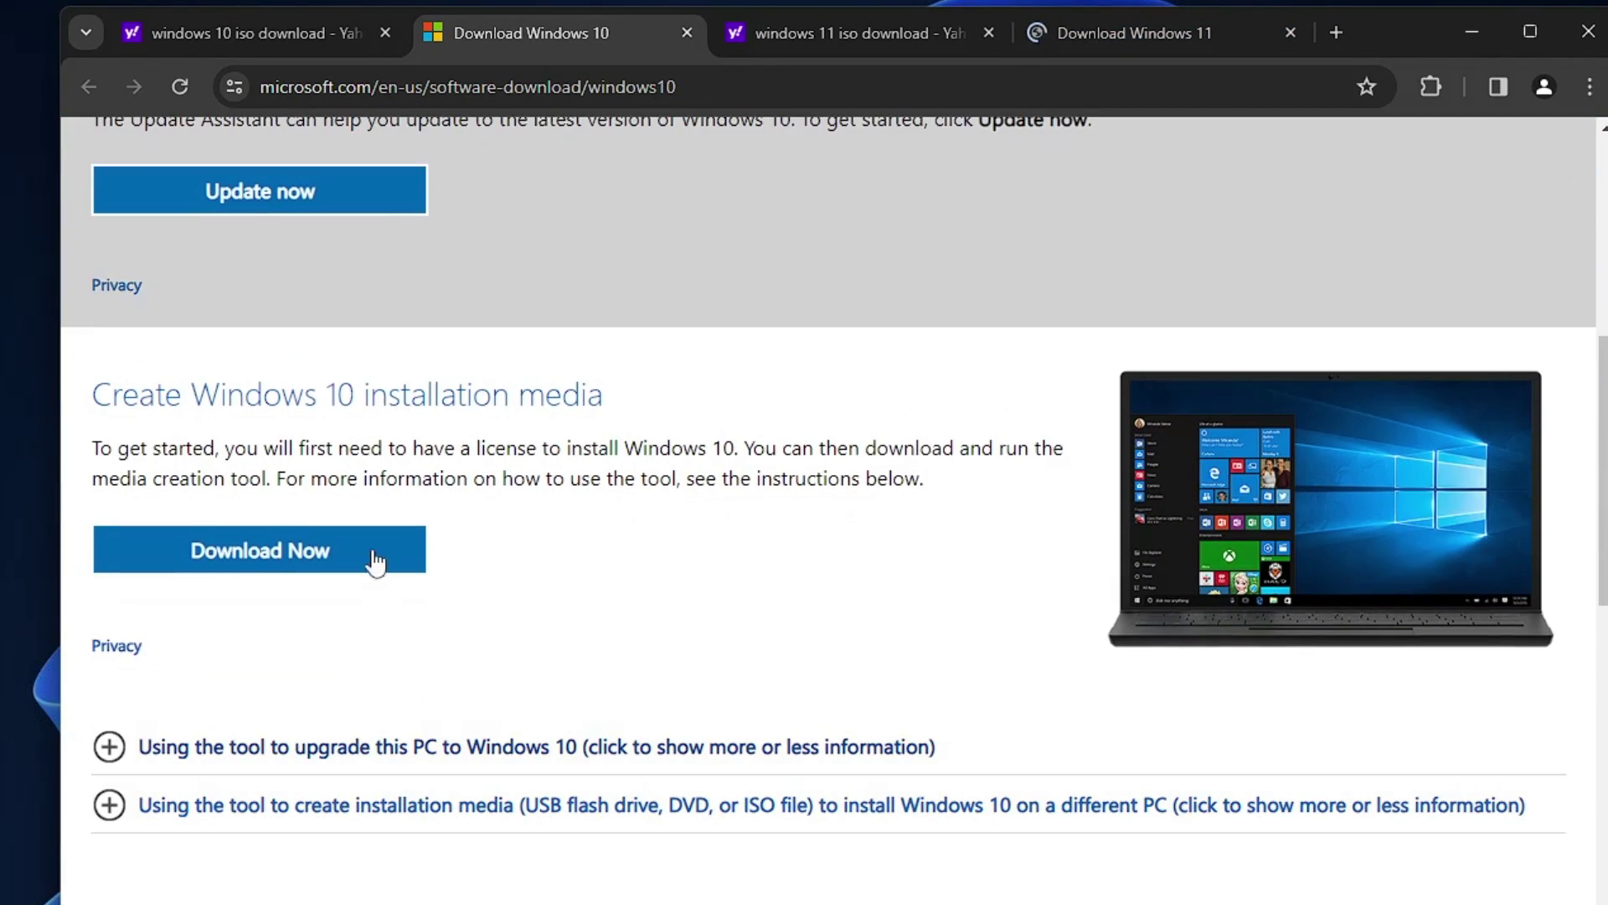
{"action": "scroll", "coordinate": [657, 620], "scroll_direction": "up", "scroll_amount": 3}
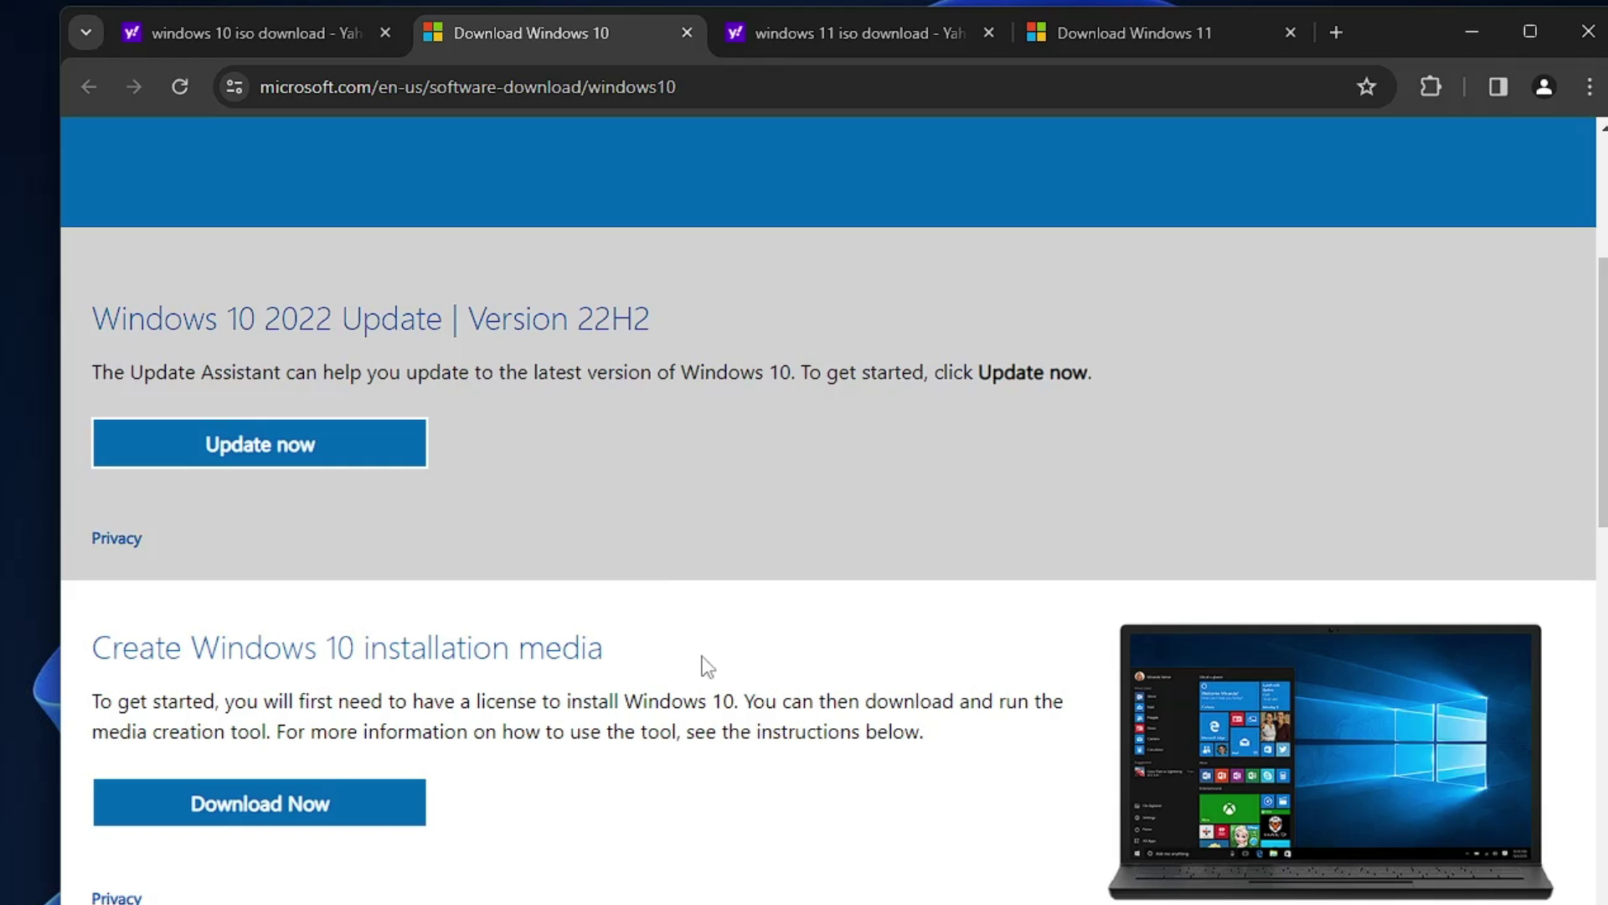
Step: Open Chrome DevTools via Inspect on the Windows 10 page and show the More tools list
{"action": "right_click", "coordinate": [737, 625]}
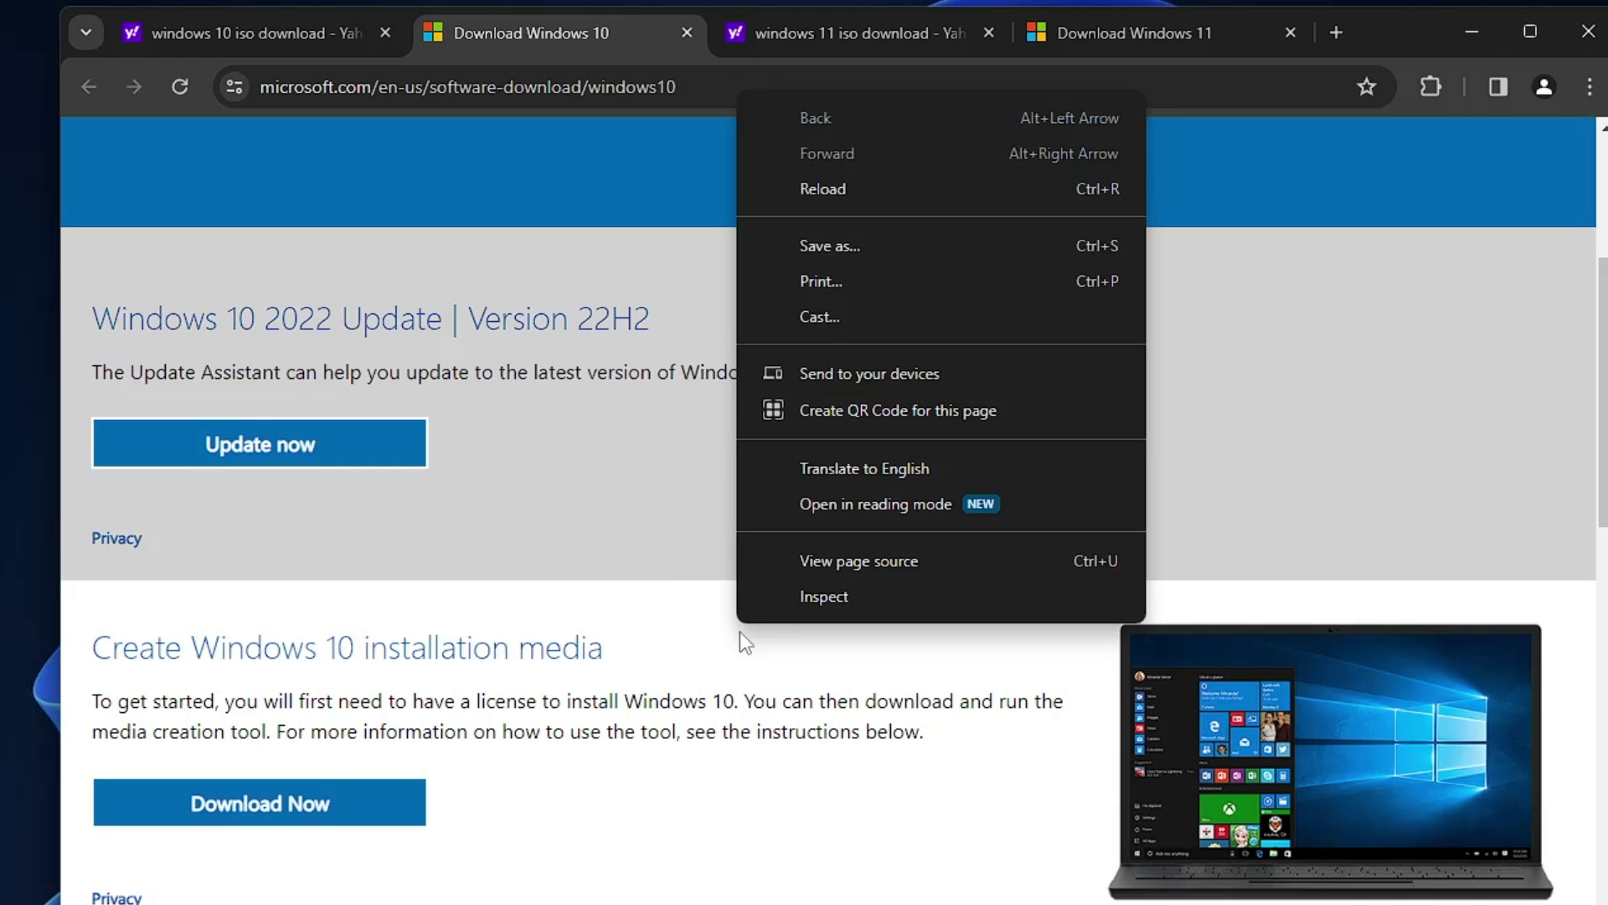
{"action": "left_click", "coordinate": [817, 596]}
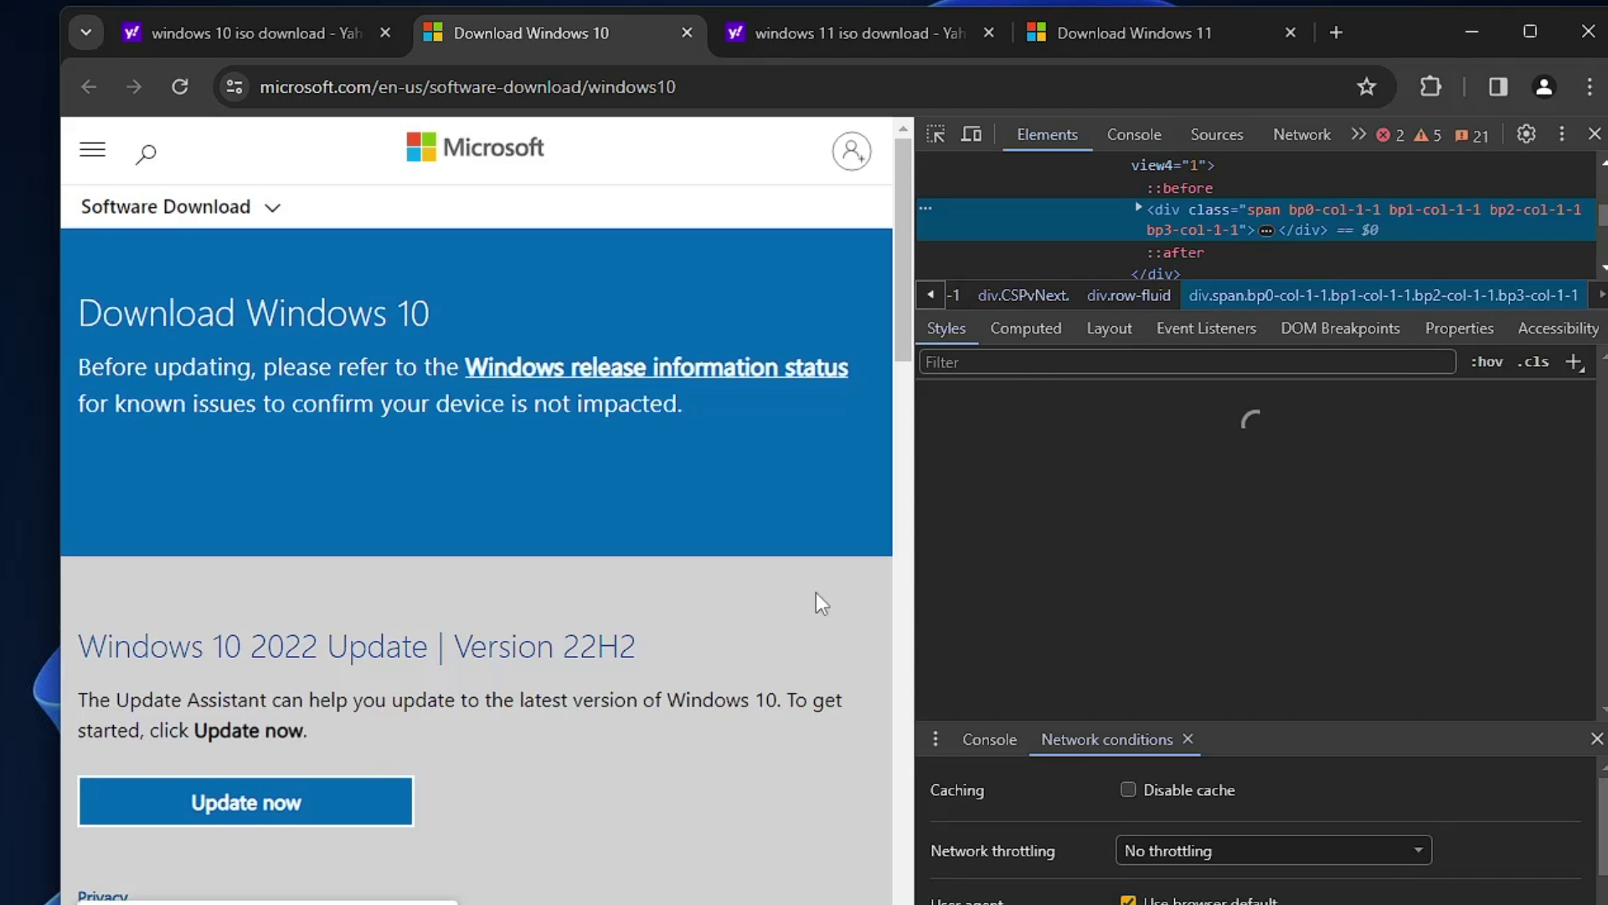
{"action": "left_click", "coordinate": [1563, 134]}
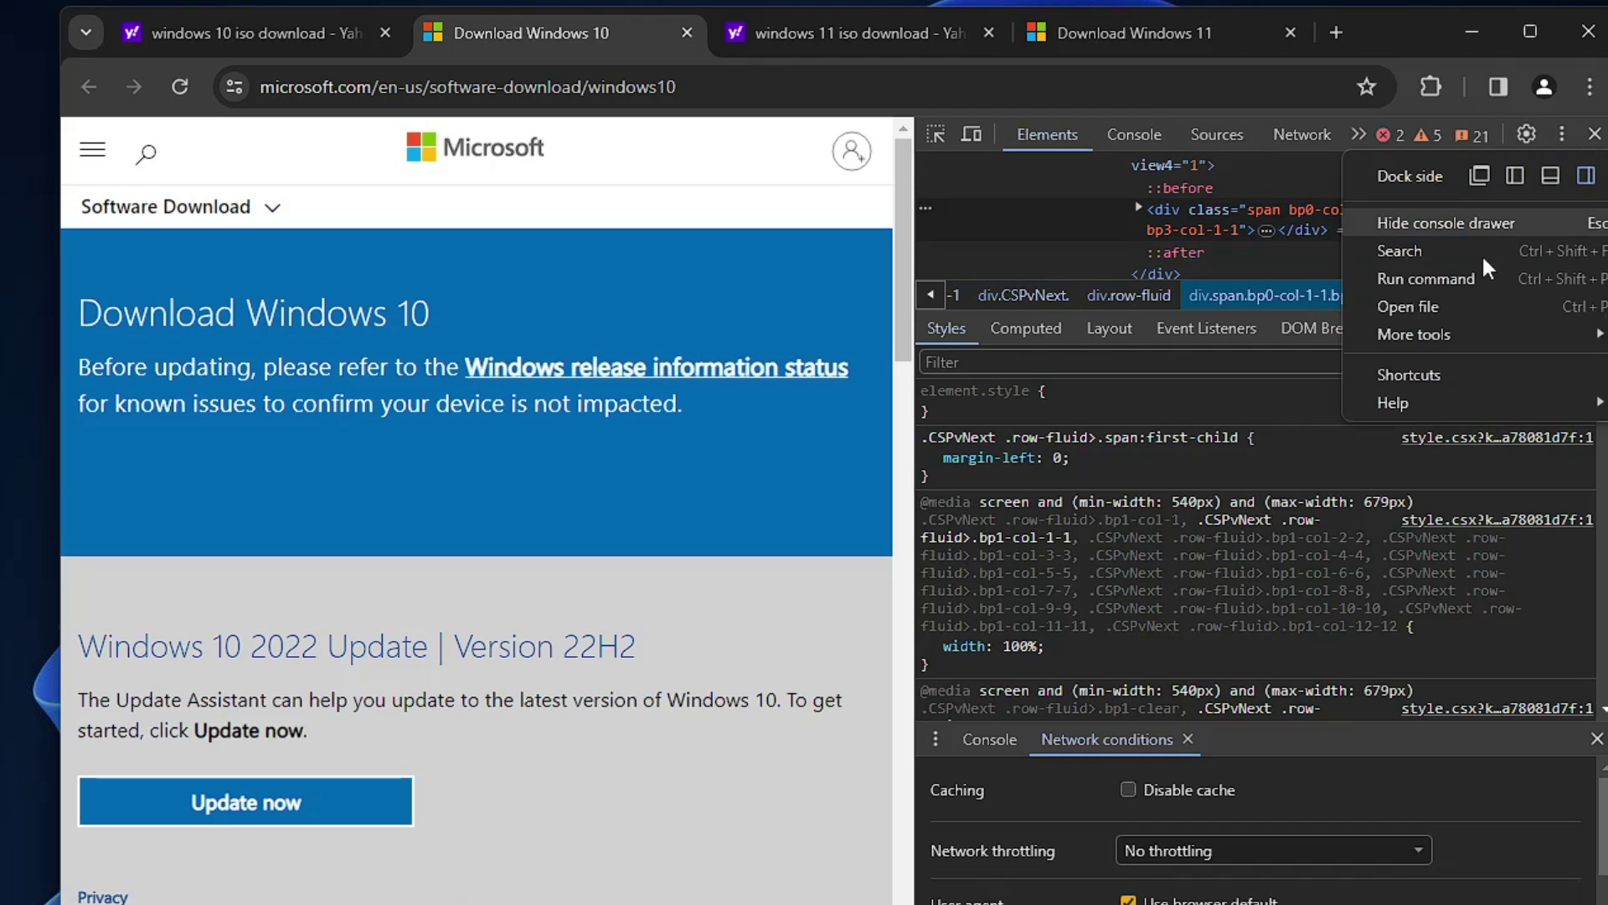
{"action": "mouse_move", "coordinate": [1441, 327]}
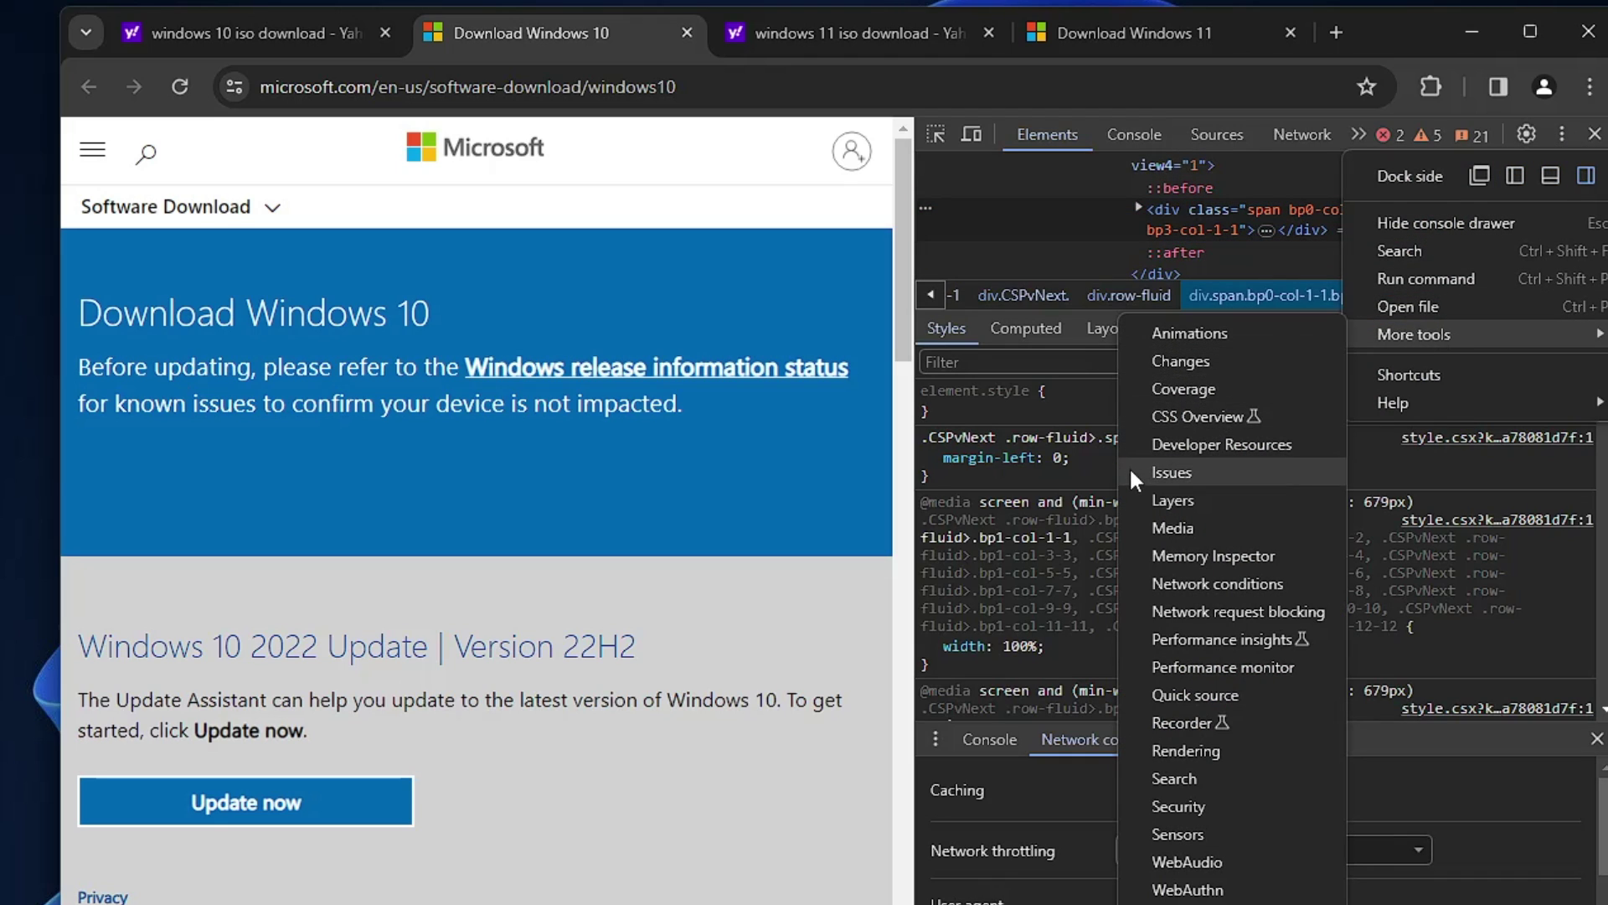
Step: In Network conditions, set the user agent to Chrome — Chrome OS and reload the page
{"action": "left_click", "coordinate": [1176, 585]}
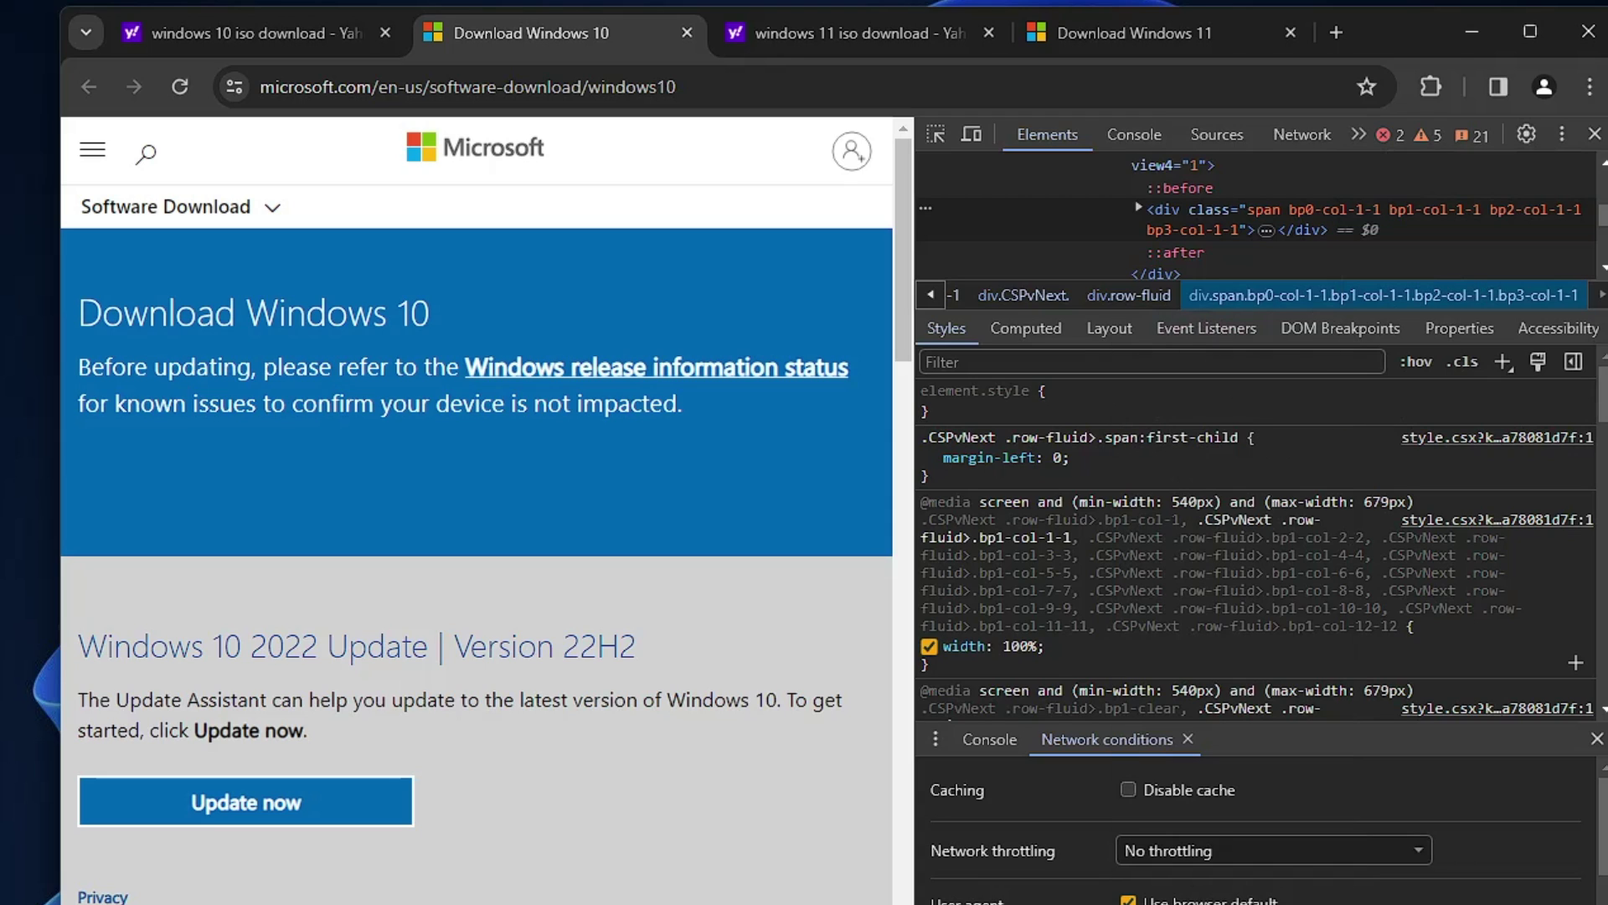
{"action": "scroll", "coordinate": [1110, 823], "scroll_direction": "down", "scroll_amount": 3}
{"action": "scroll", "coordinate": [1110, 823], "scroll_direction": "up", "scroll_amount": 3}
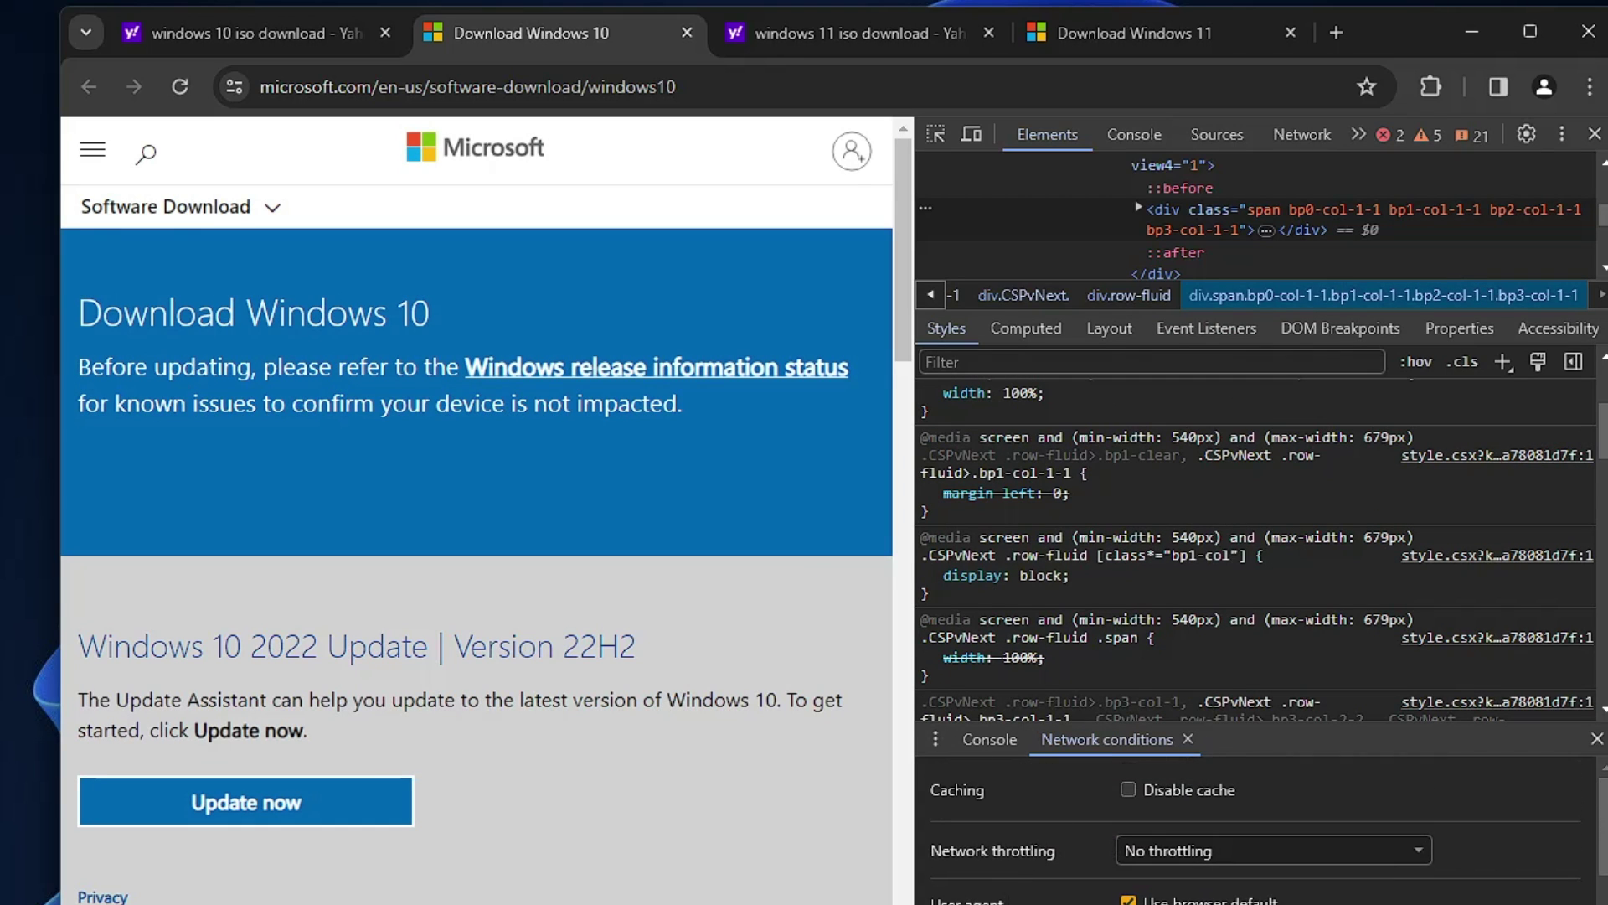
{"action": "scroll", "coordinate": [1173, 796], "scroll_direction": "down", "scroll_amount": 2}
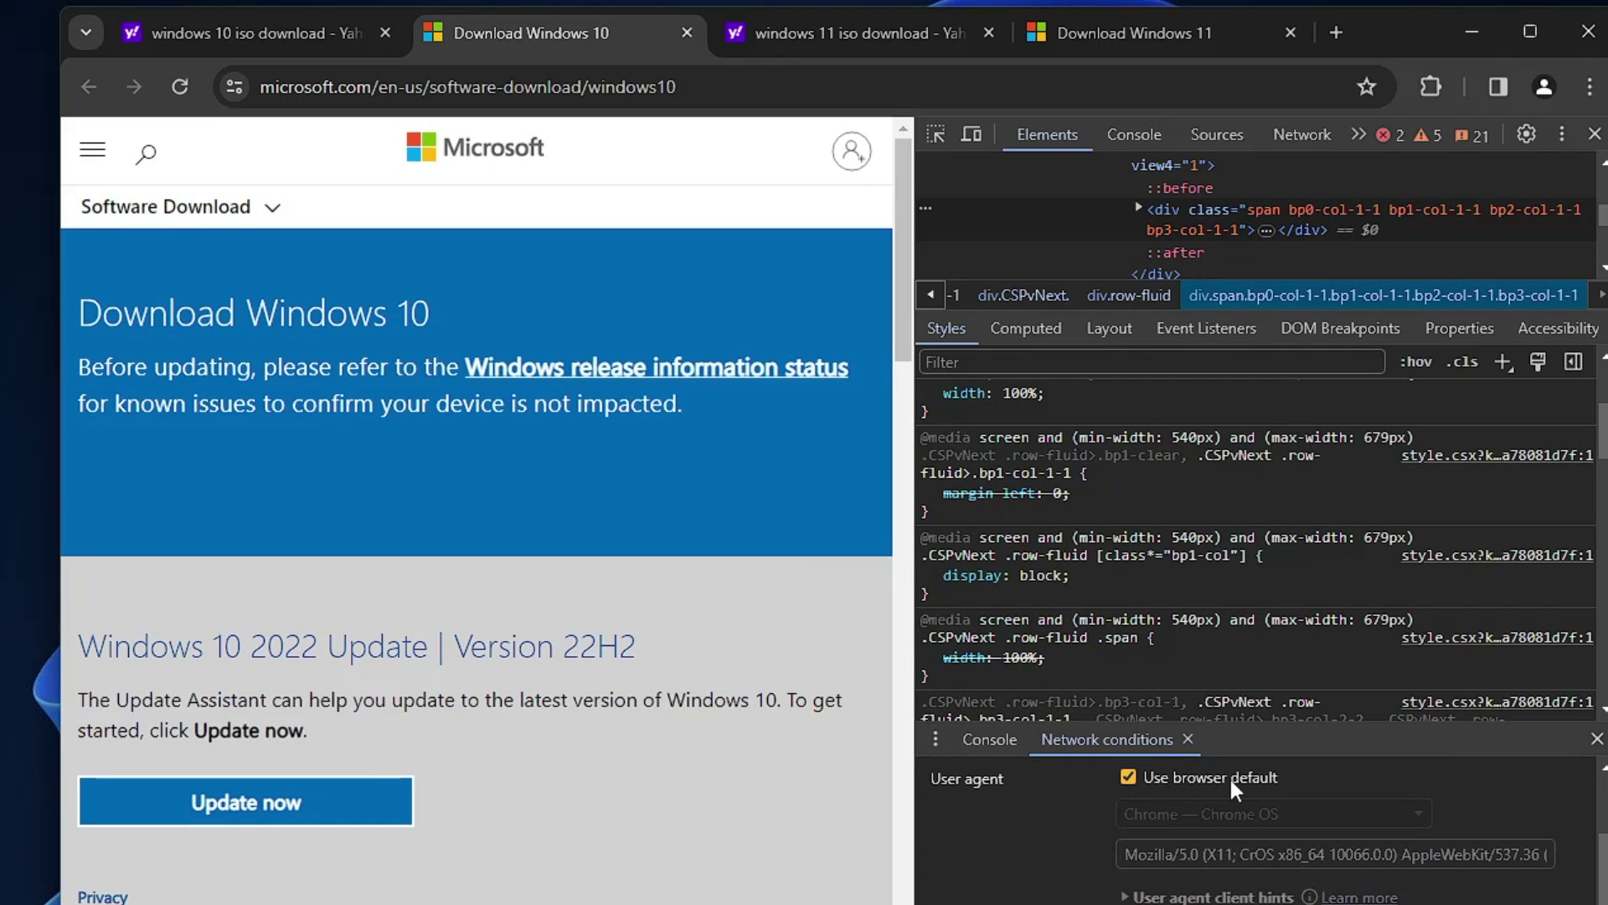
{"action": "left_click", "coordinate": [1129, 777]}
{"action": "left_click", "coordinate": [1188, 815]}
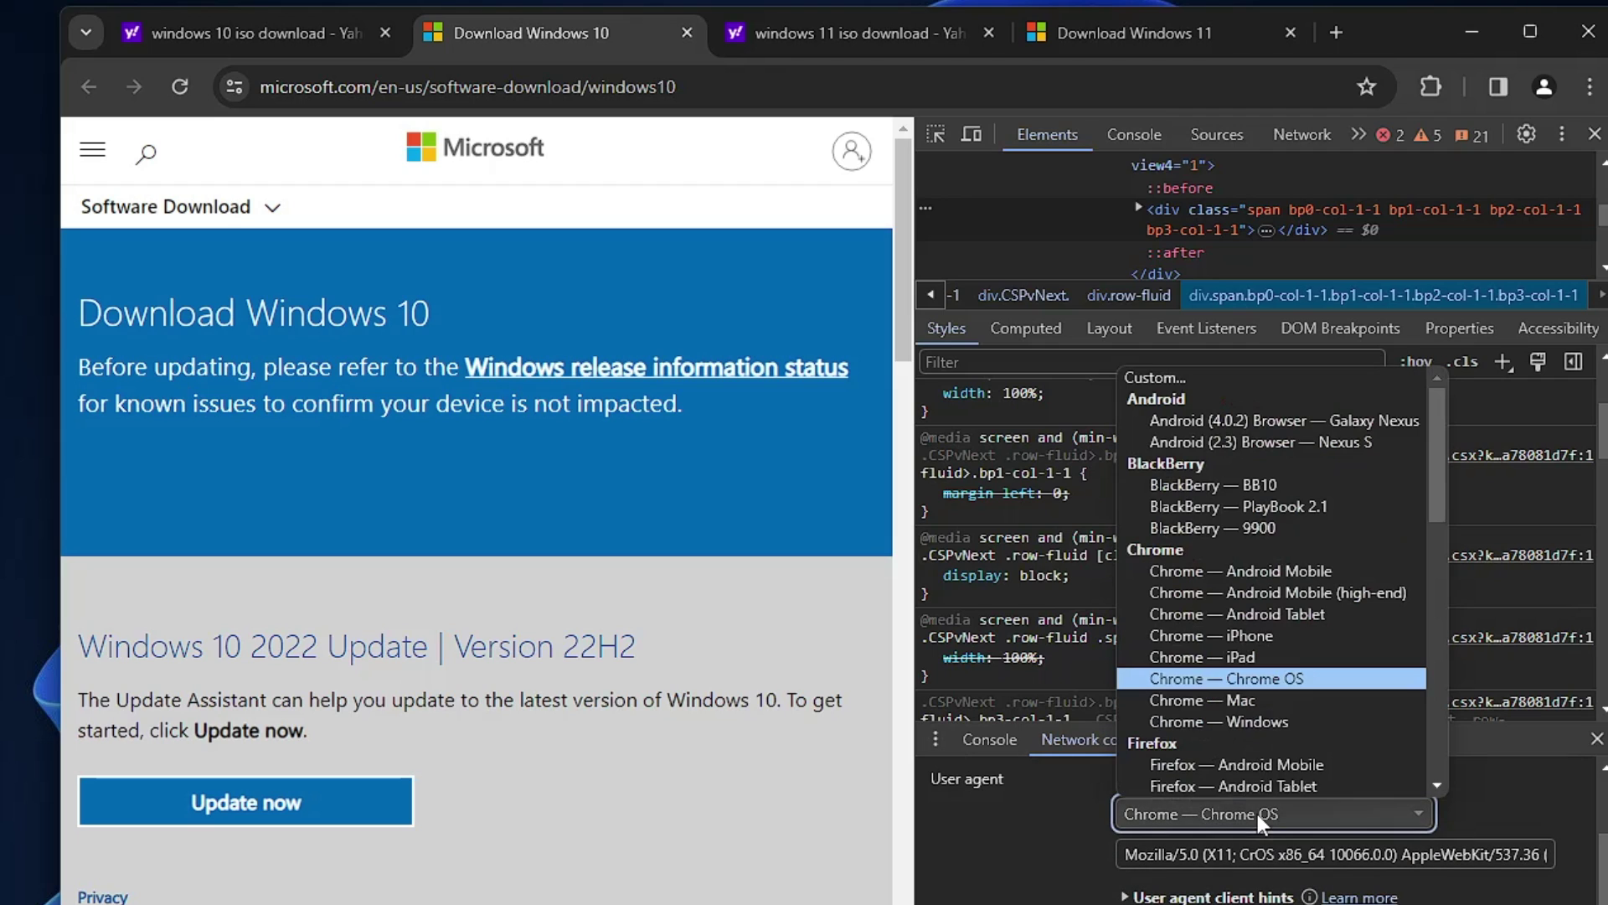
{"action": "left_click", "coordinate": [1269, 817]}
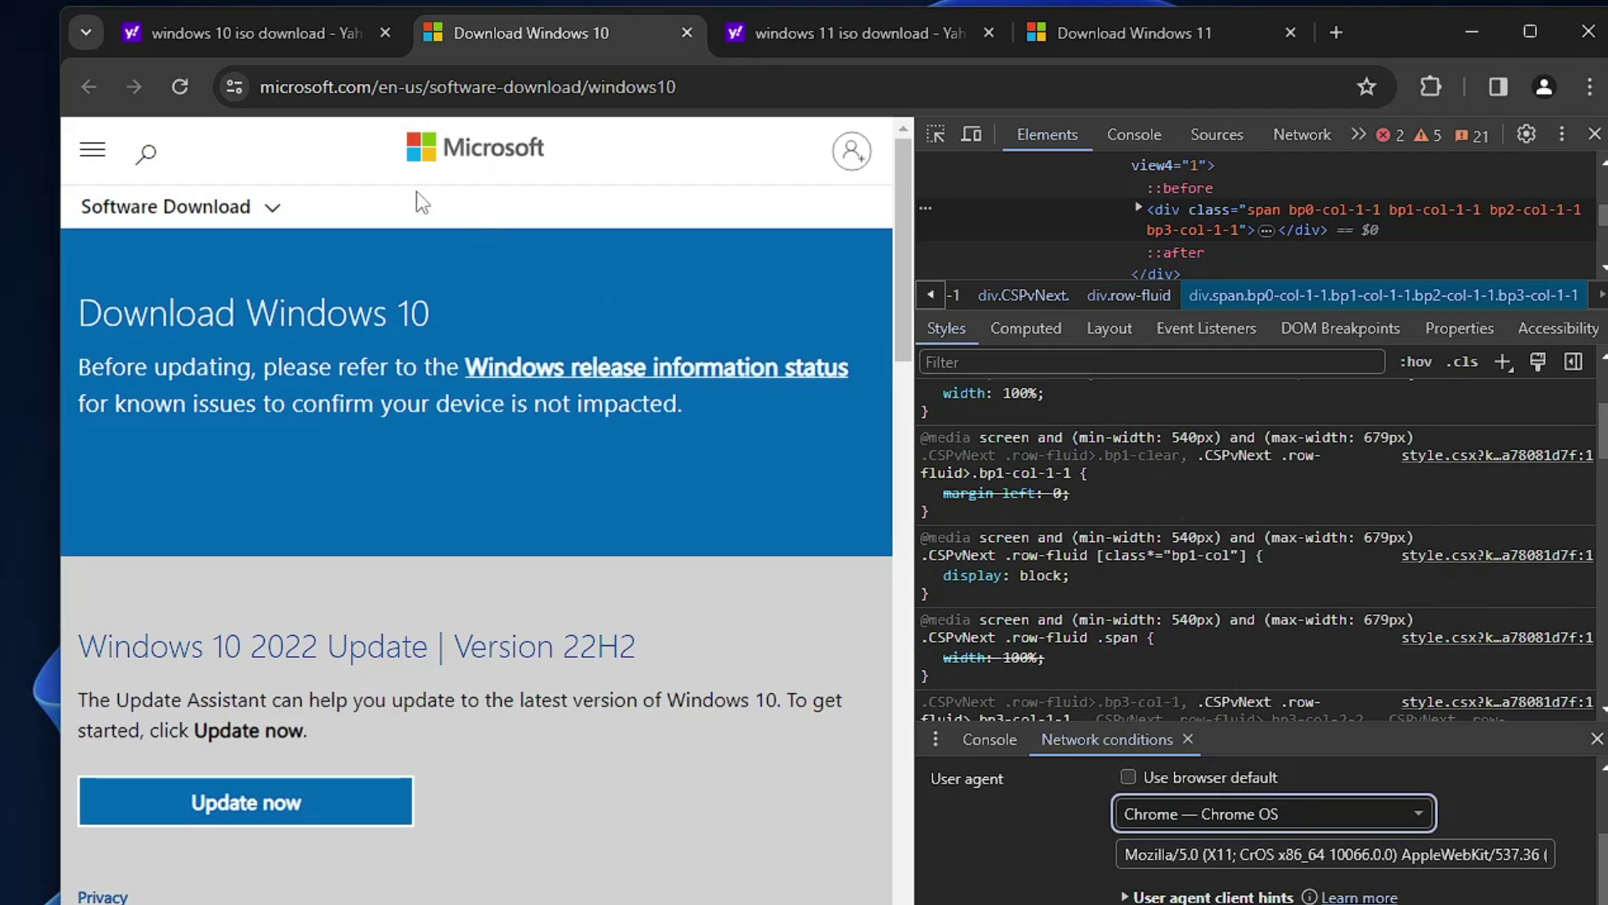
{"action": "left_click", "coordinate": [187, 92]}
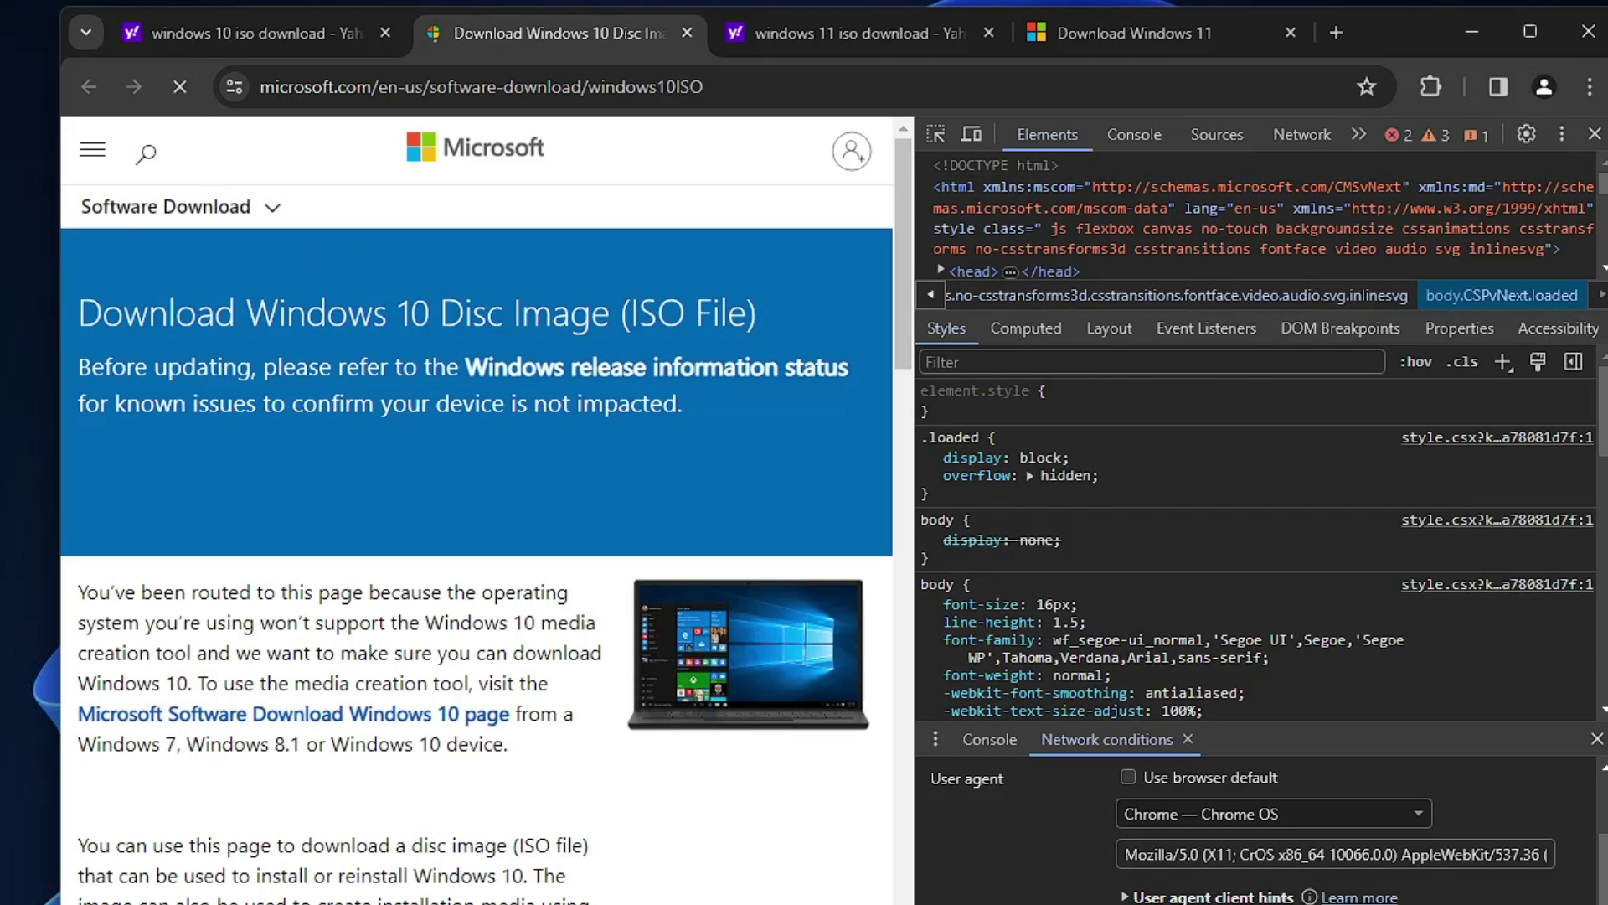
Step: Close DevTools and confirm Windows 10 (multi-edition ISO) as the edition
{"action": "left_click", "coordinate": [1596, 134]}
{"action": "scroll", "coordinate": [469, 544], "scroll_direction": "down", "scroll_amount": 7}
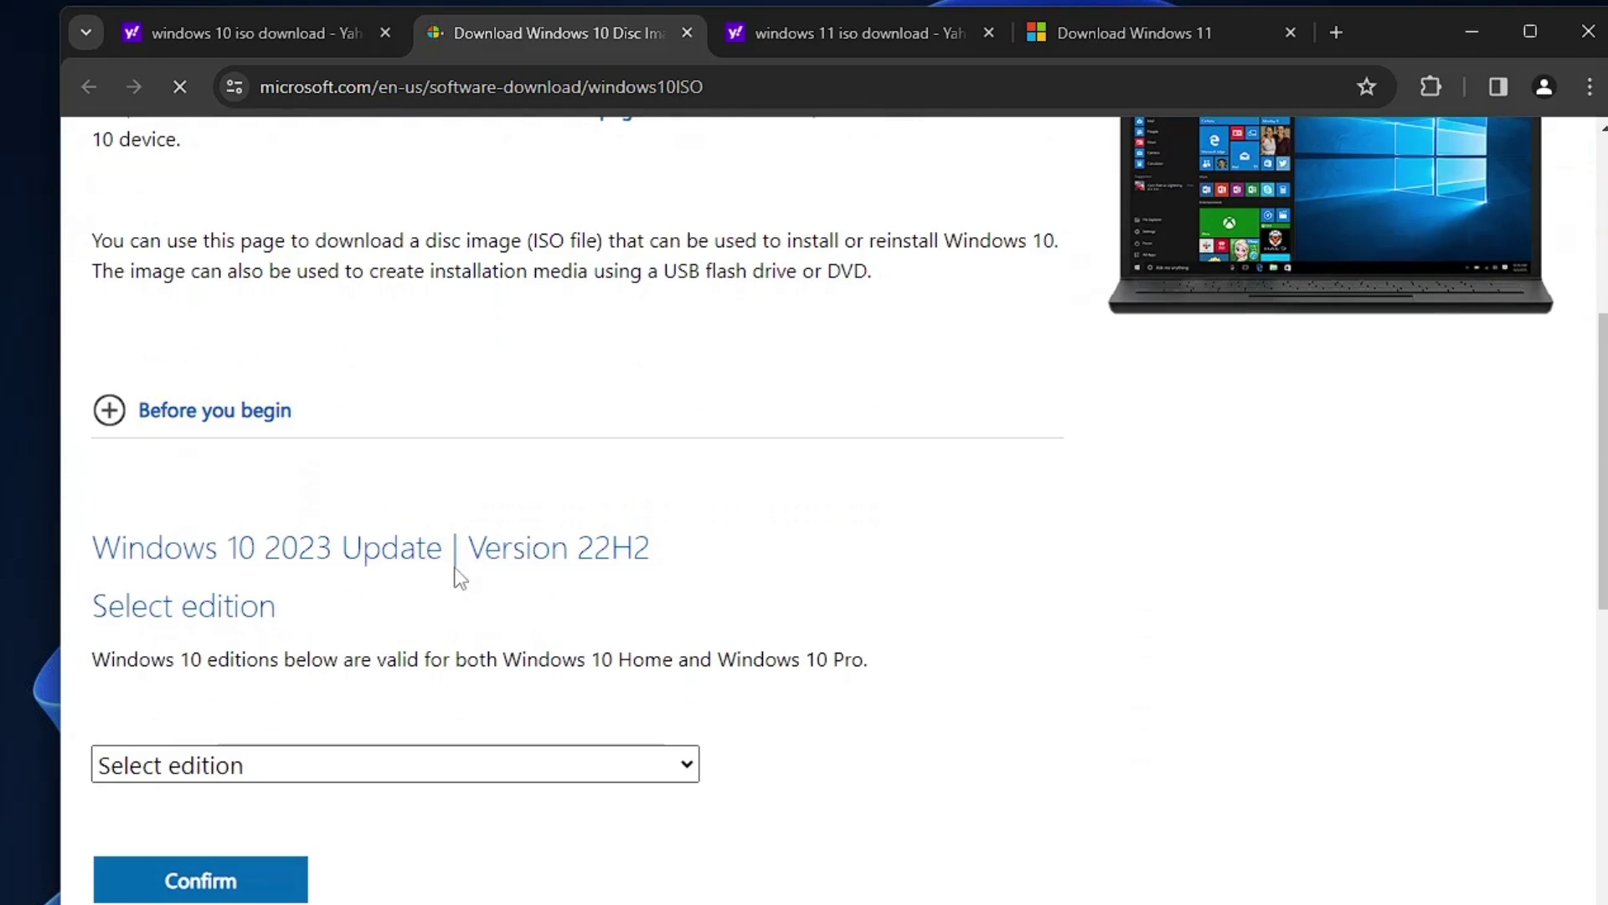
{"action": "scroll", "coordinate": [324, 333], "scroll_direction": "down", "scroll_amount": 3}
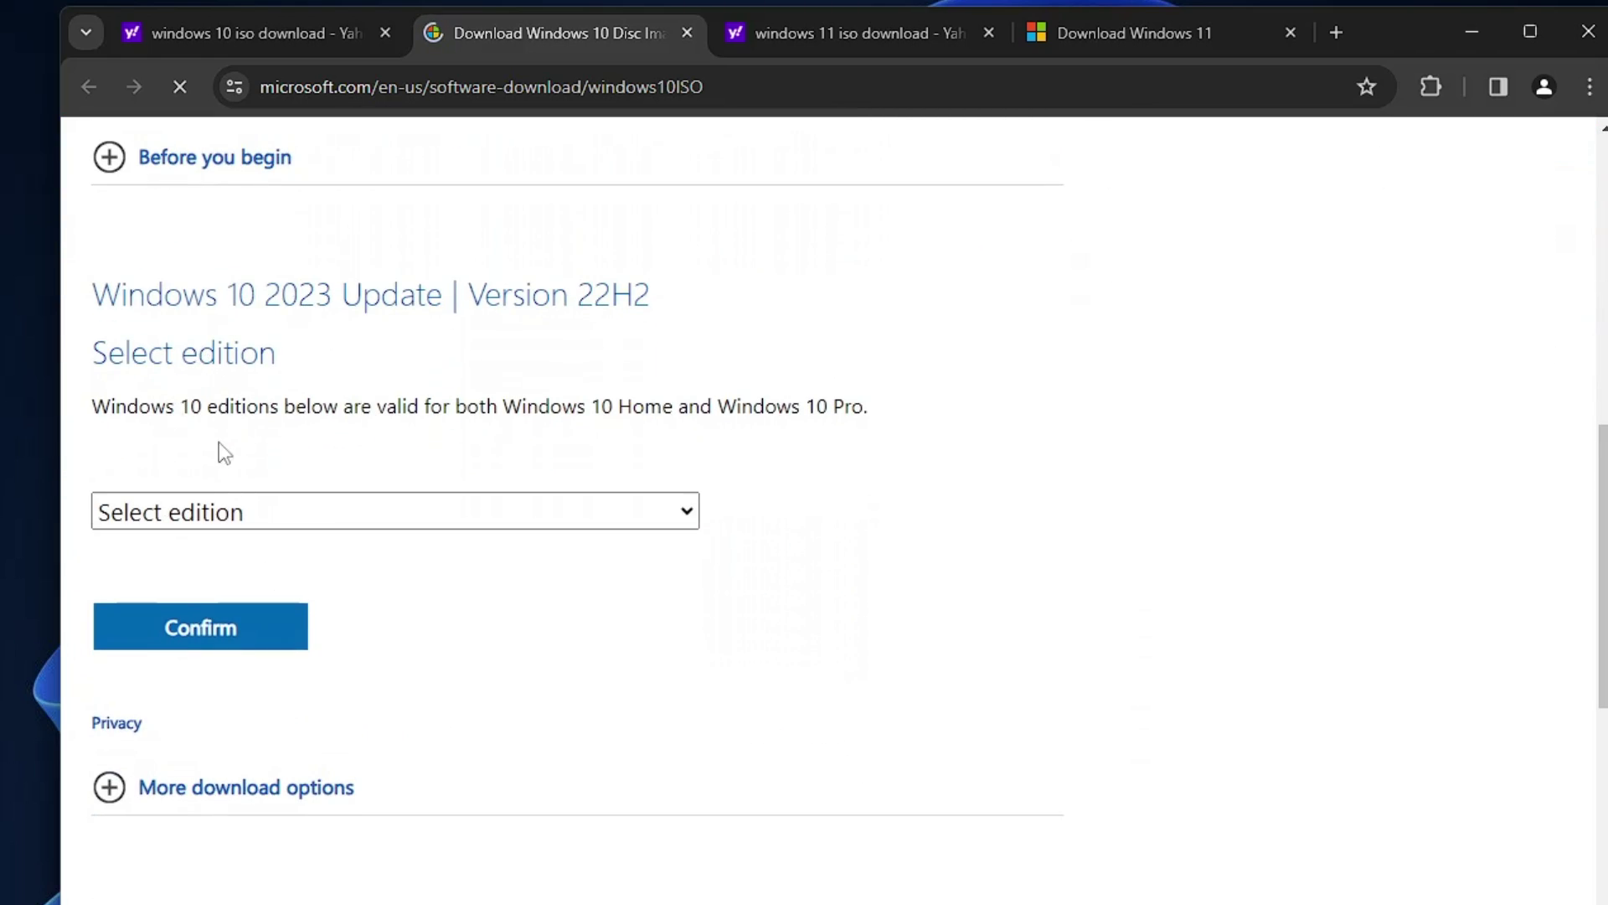
{"action": "left_click", "coordinate": [300, 528]}
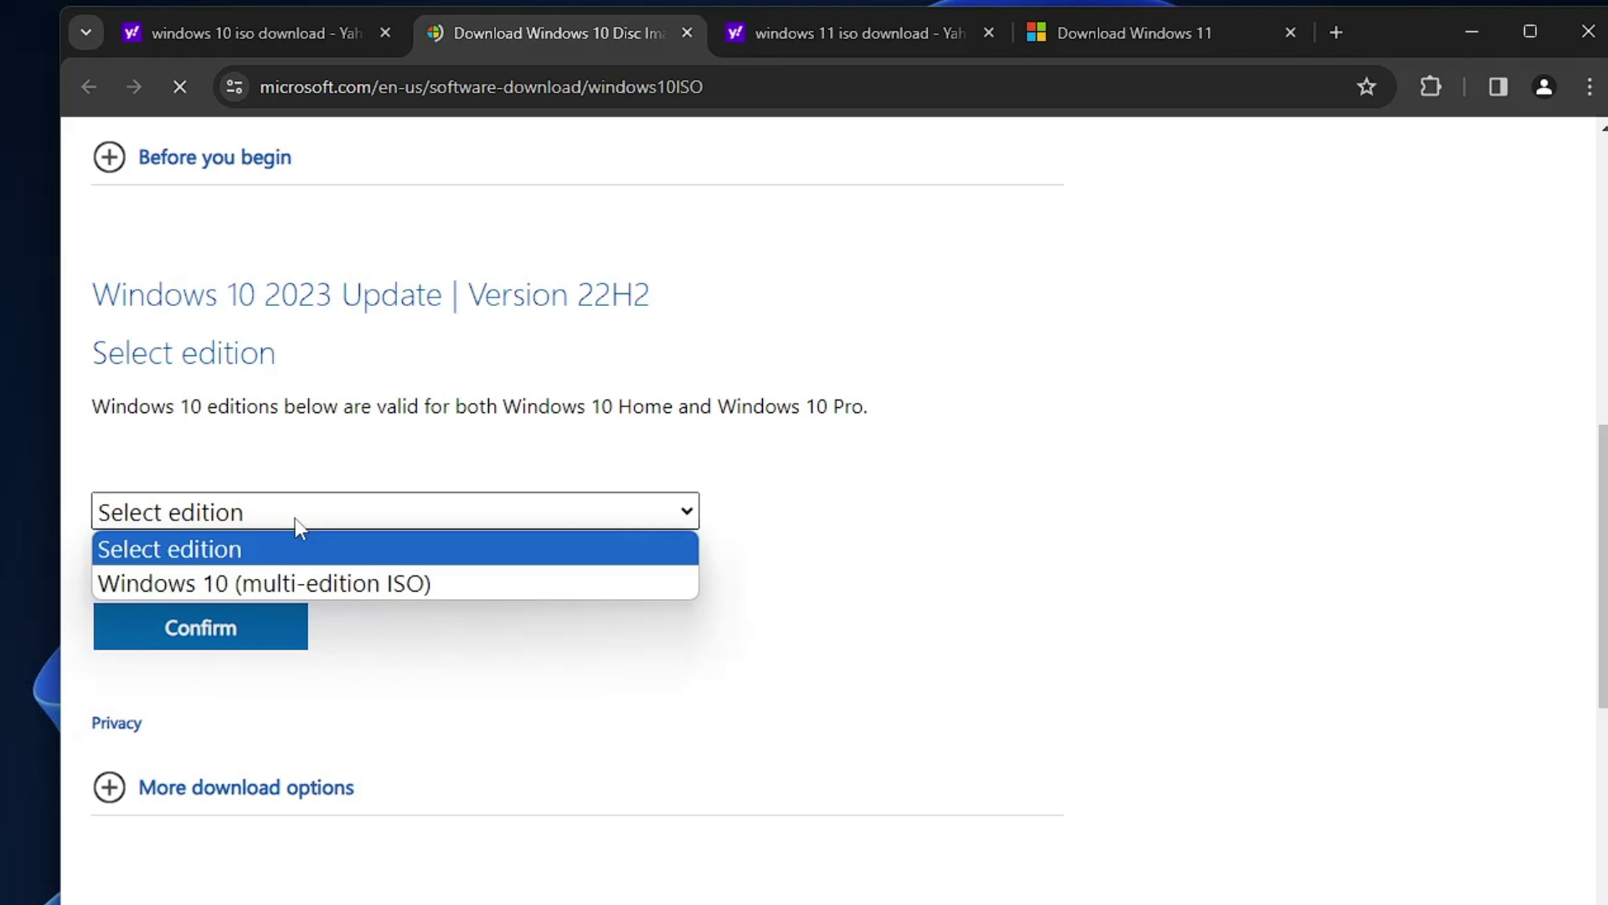
{"action": "left_click", "coordinate": [303, 581]}
{"action": "left_click", "coordinate": [233, 639]}
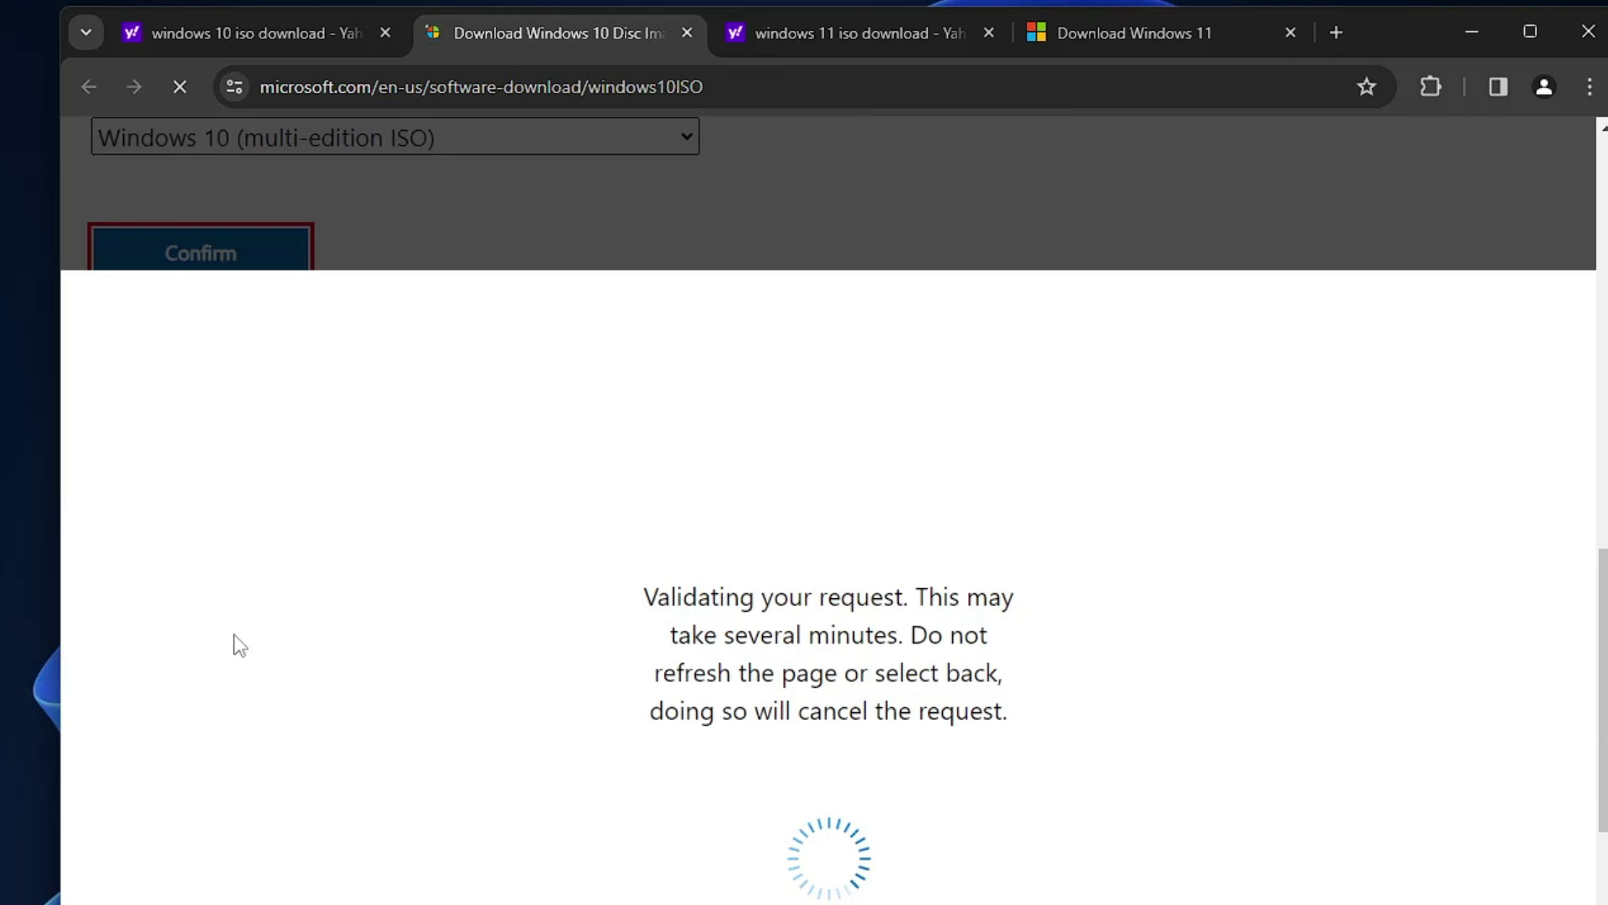
Step: Choose and confirm English as the product language
{"action": "left_click", "coordinate": [234, 664]}
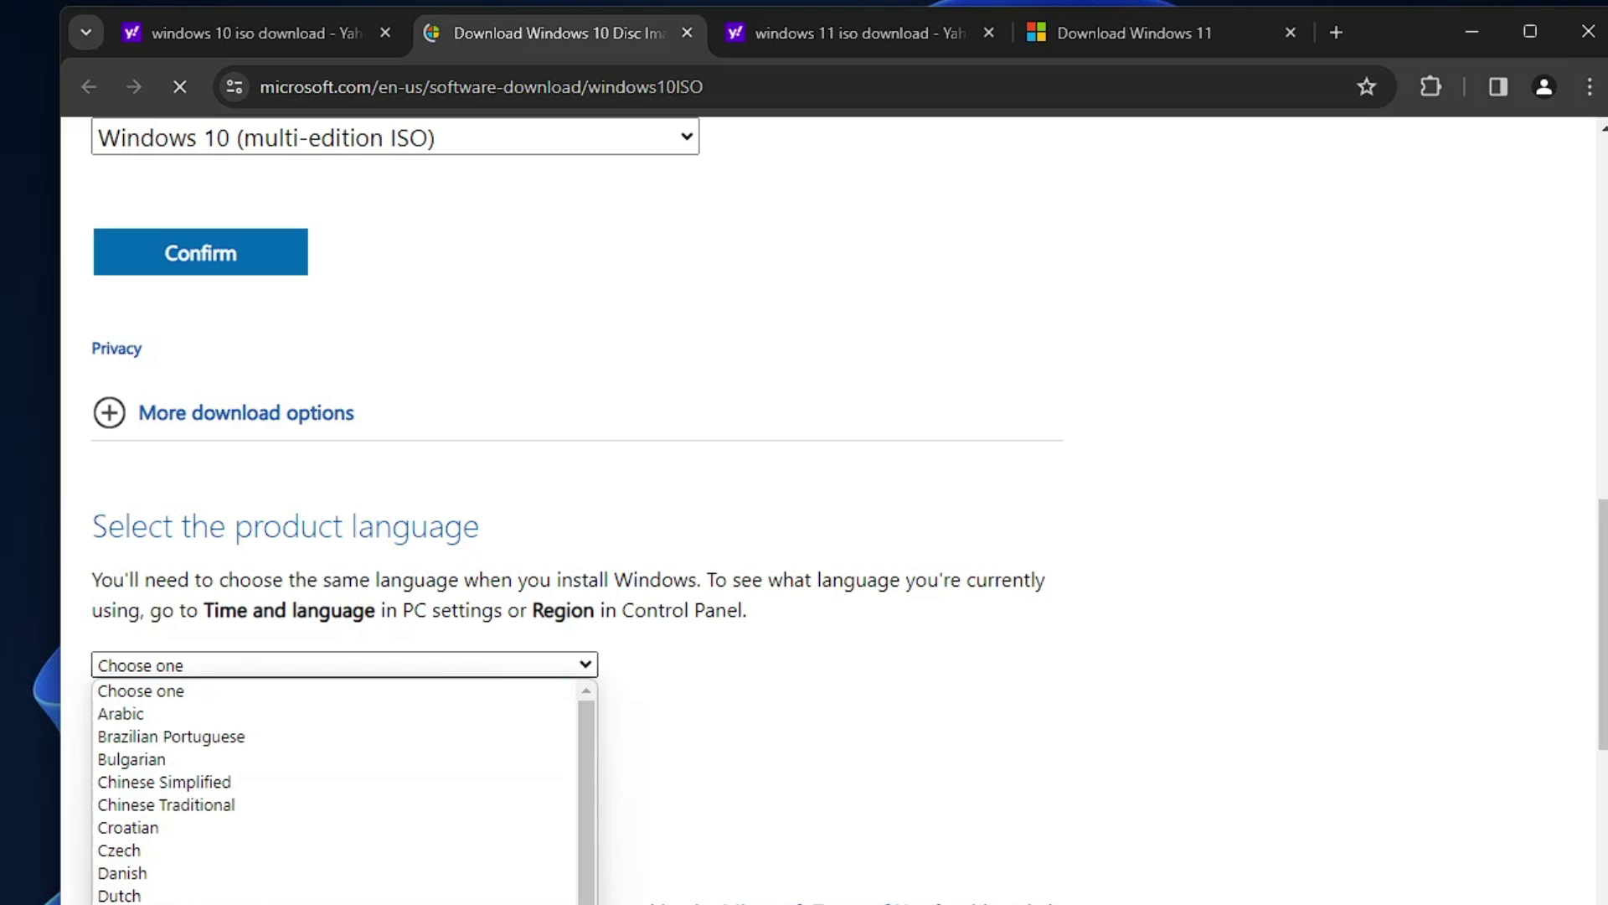
{"action": "left_click", "coordinate": [234, 903]}
{"action": "left_click", "coordinate": [232, 778]}
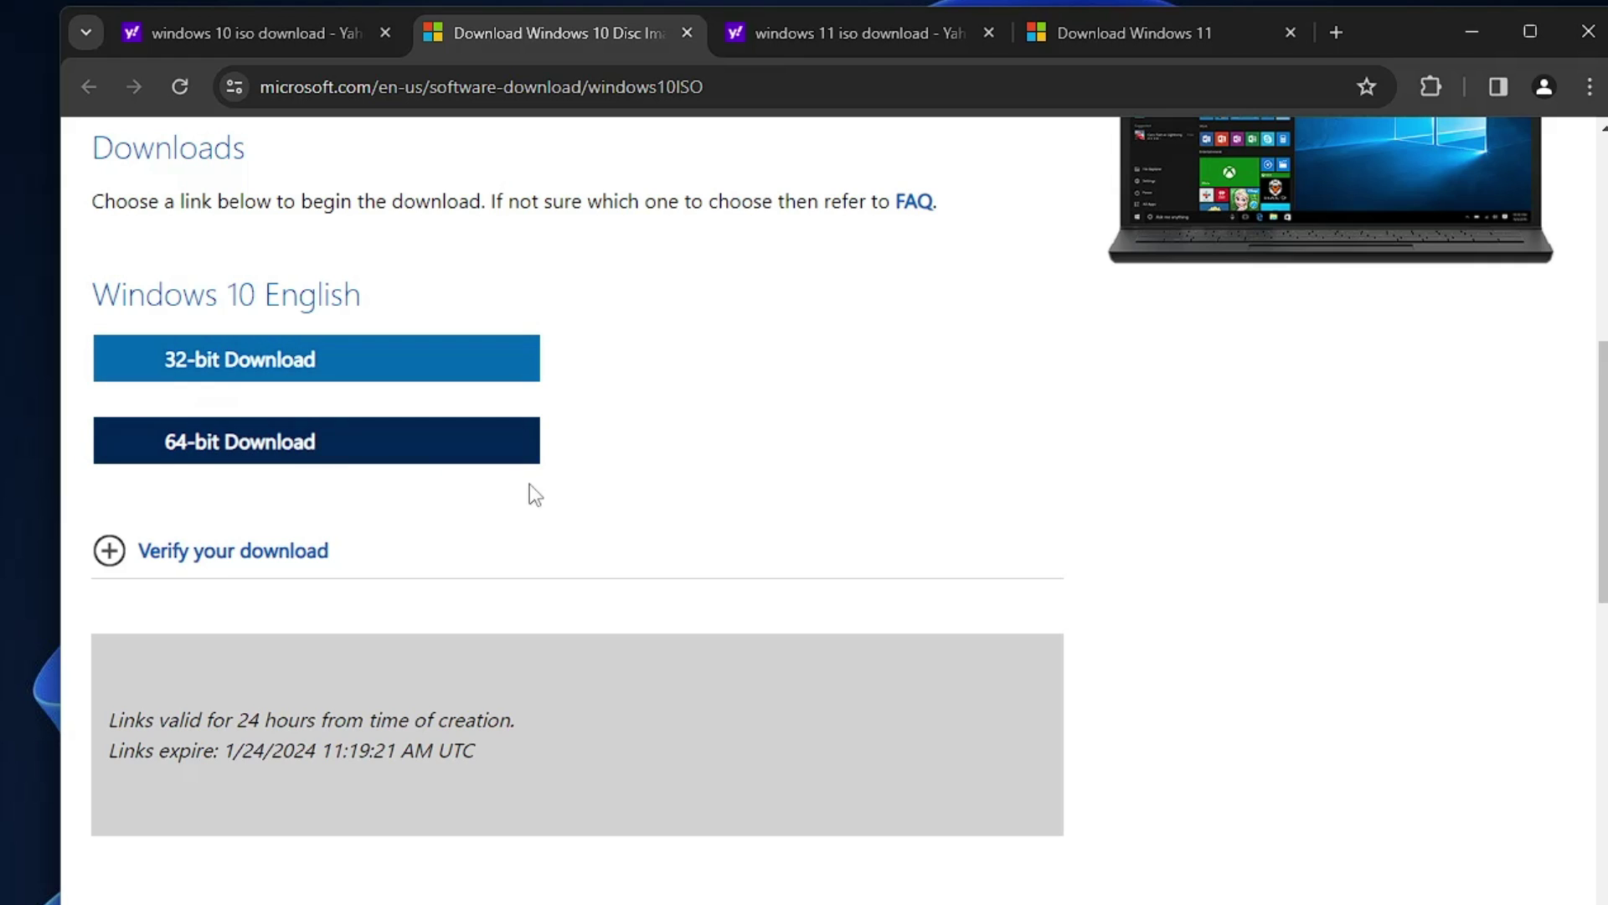
Step: Start the 64-bit Windows 10 download and view it in the download history
{"action": "left_click", "coordinate": [222, 457]}
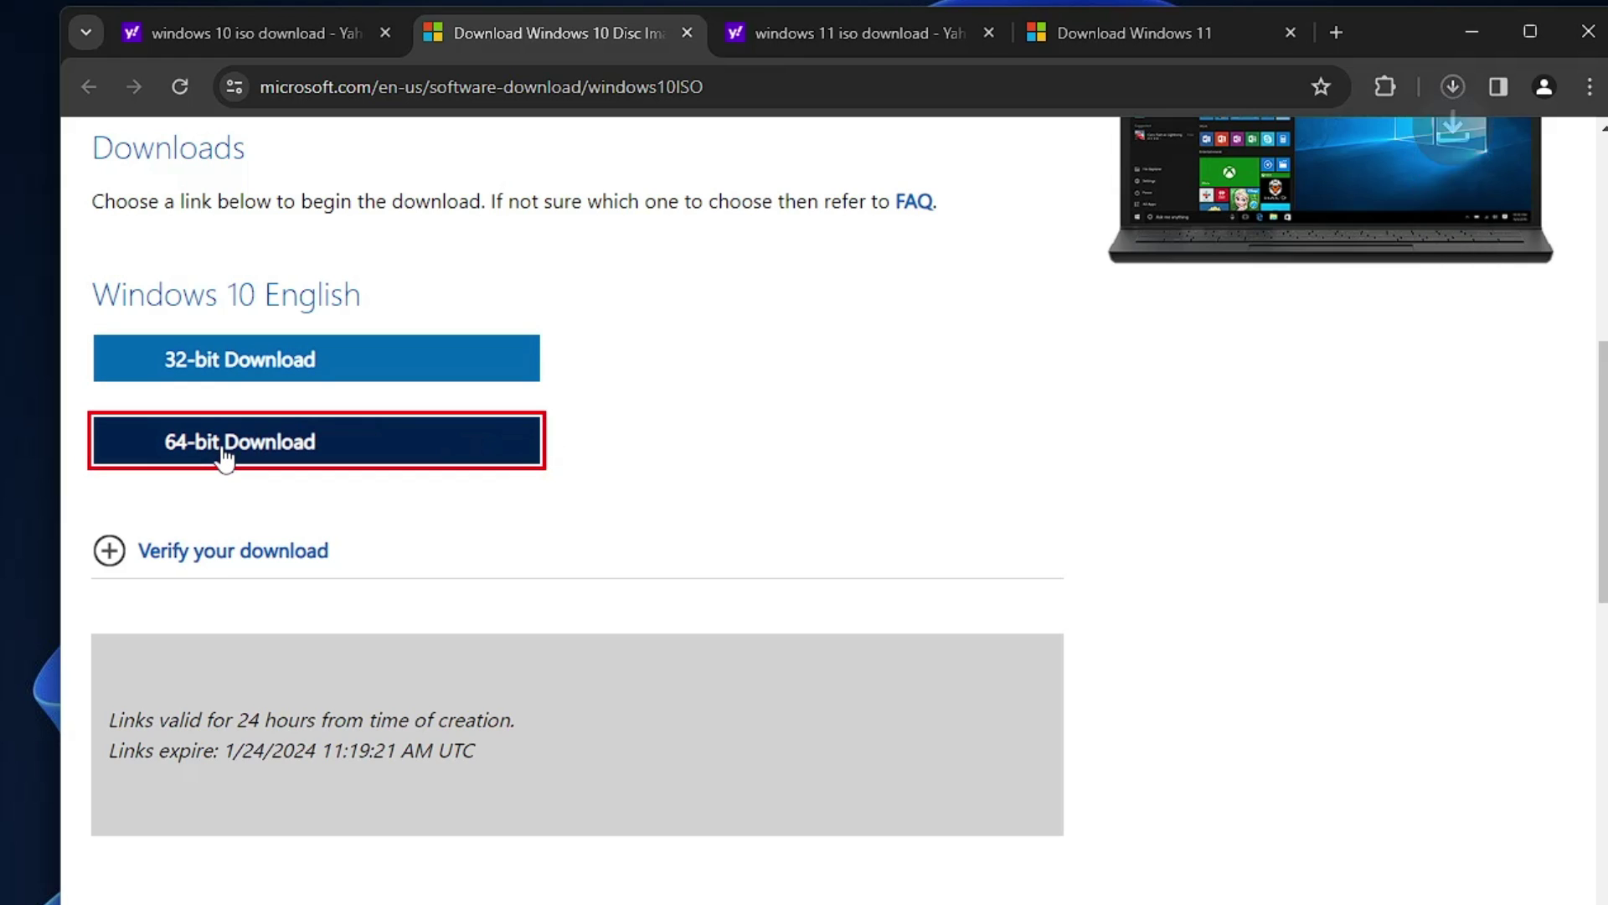
{"action": "left_click", "coordinate": [1453, 85]}
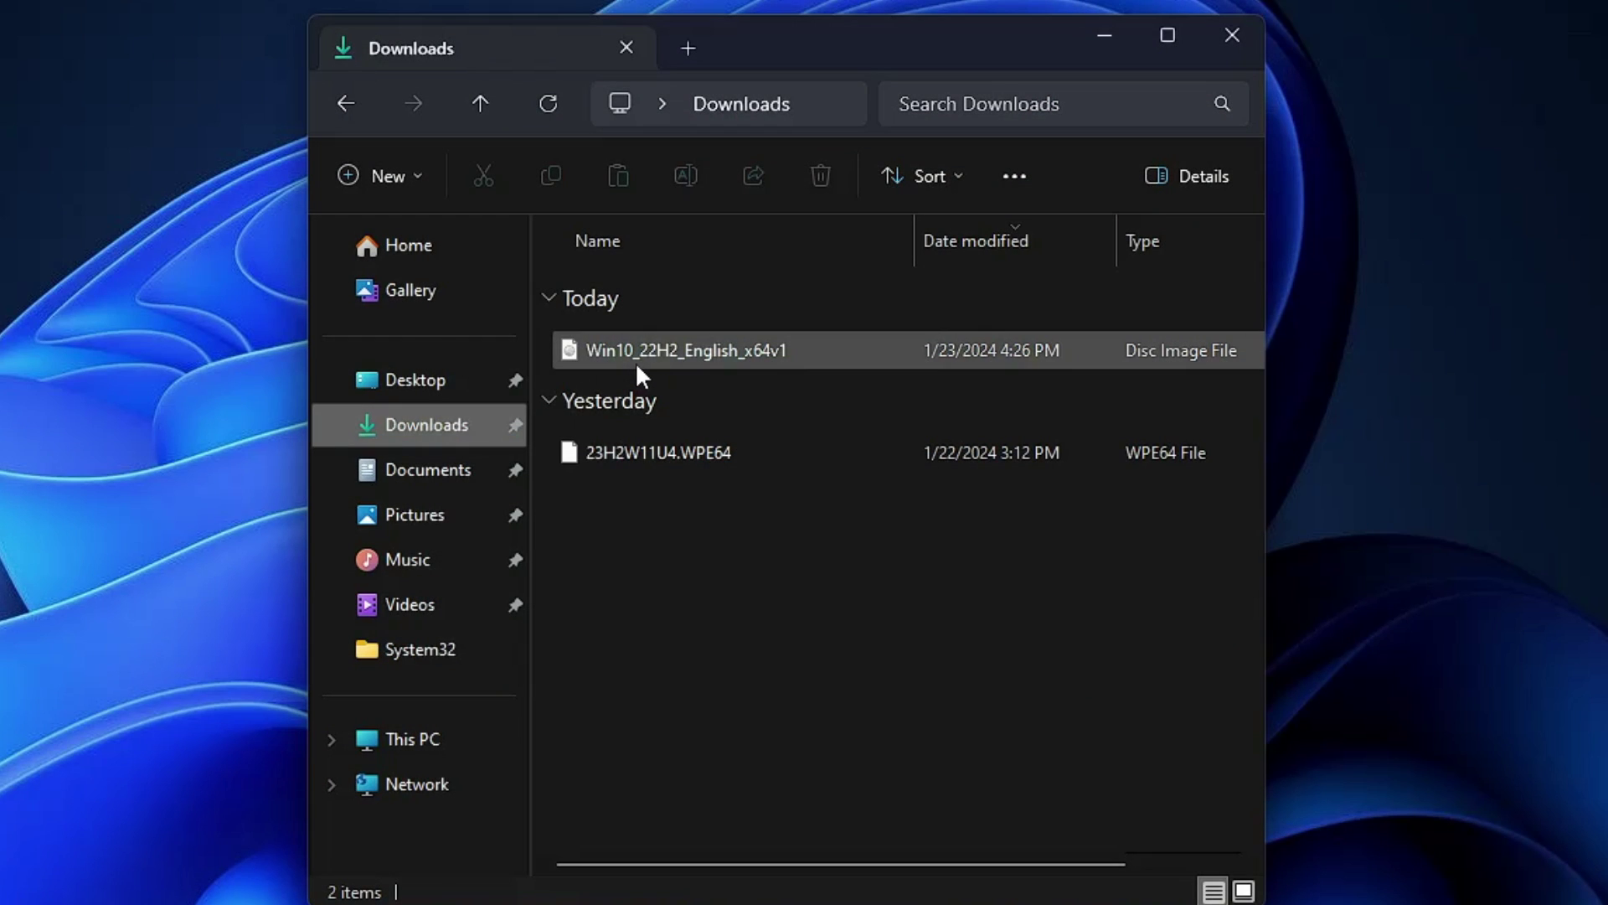
Step: Mount the Windows 10 ISO file as a DVD drive
{"action": "mouse_move", "coordinate": [638, 368]}
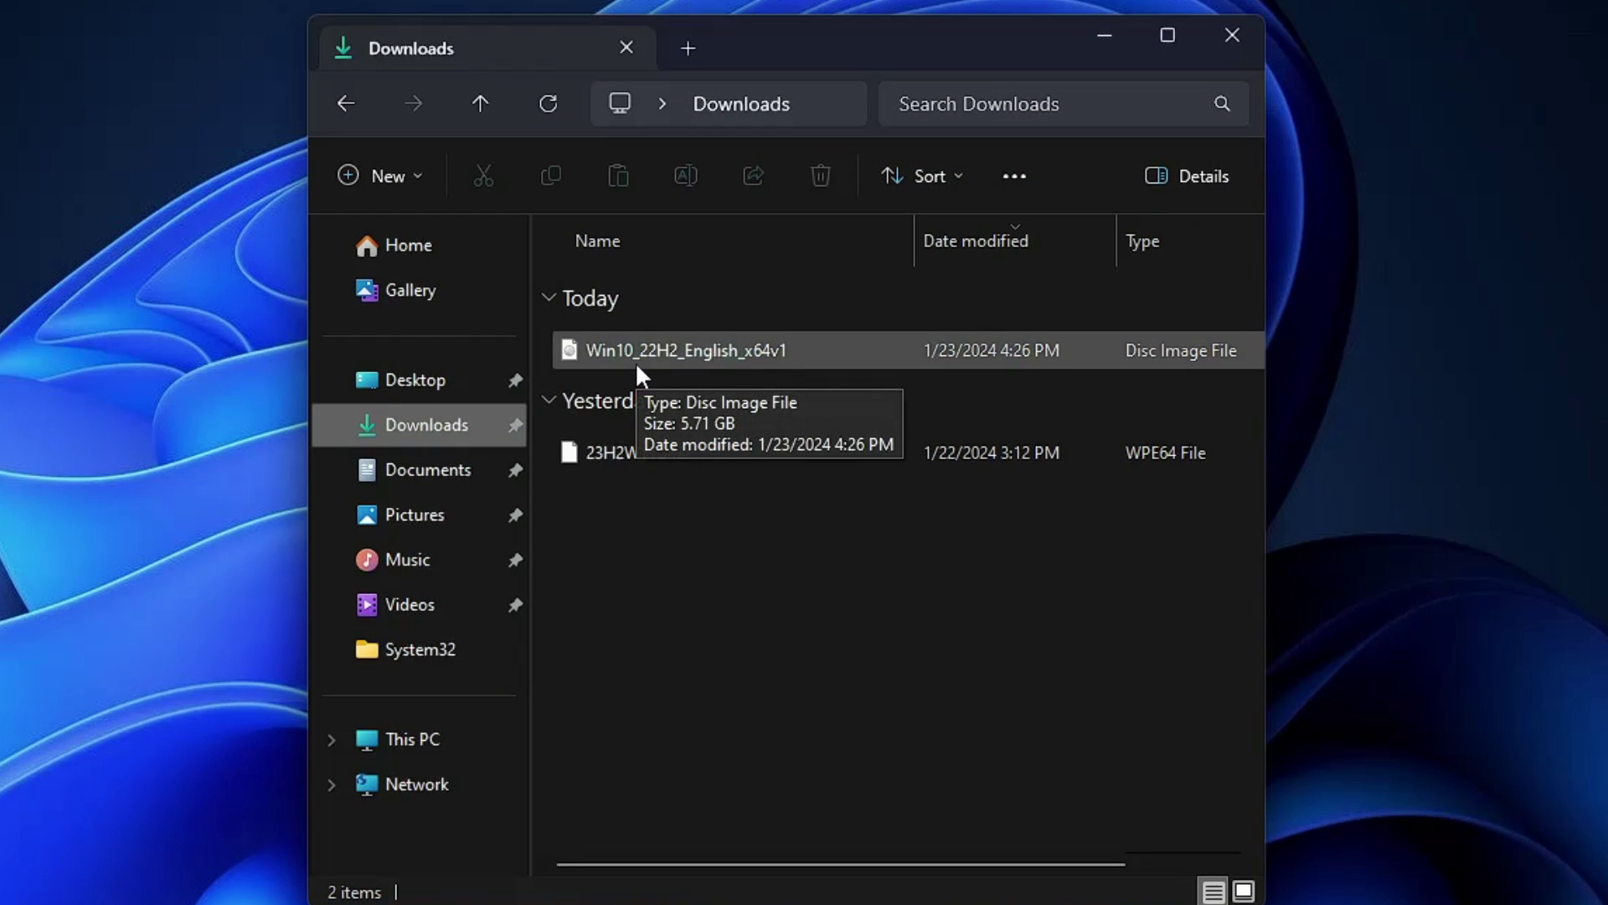
{"action": "right_click", "coordinate": [635, 346]}
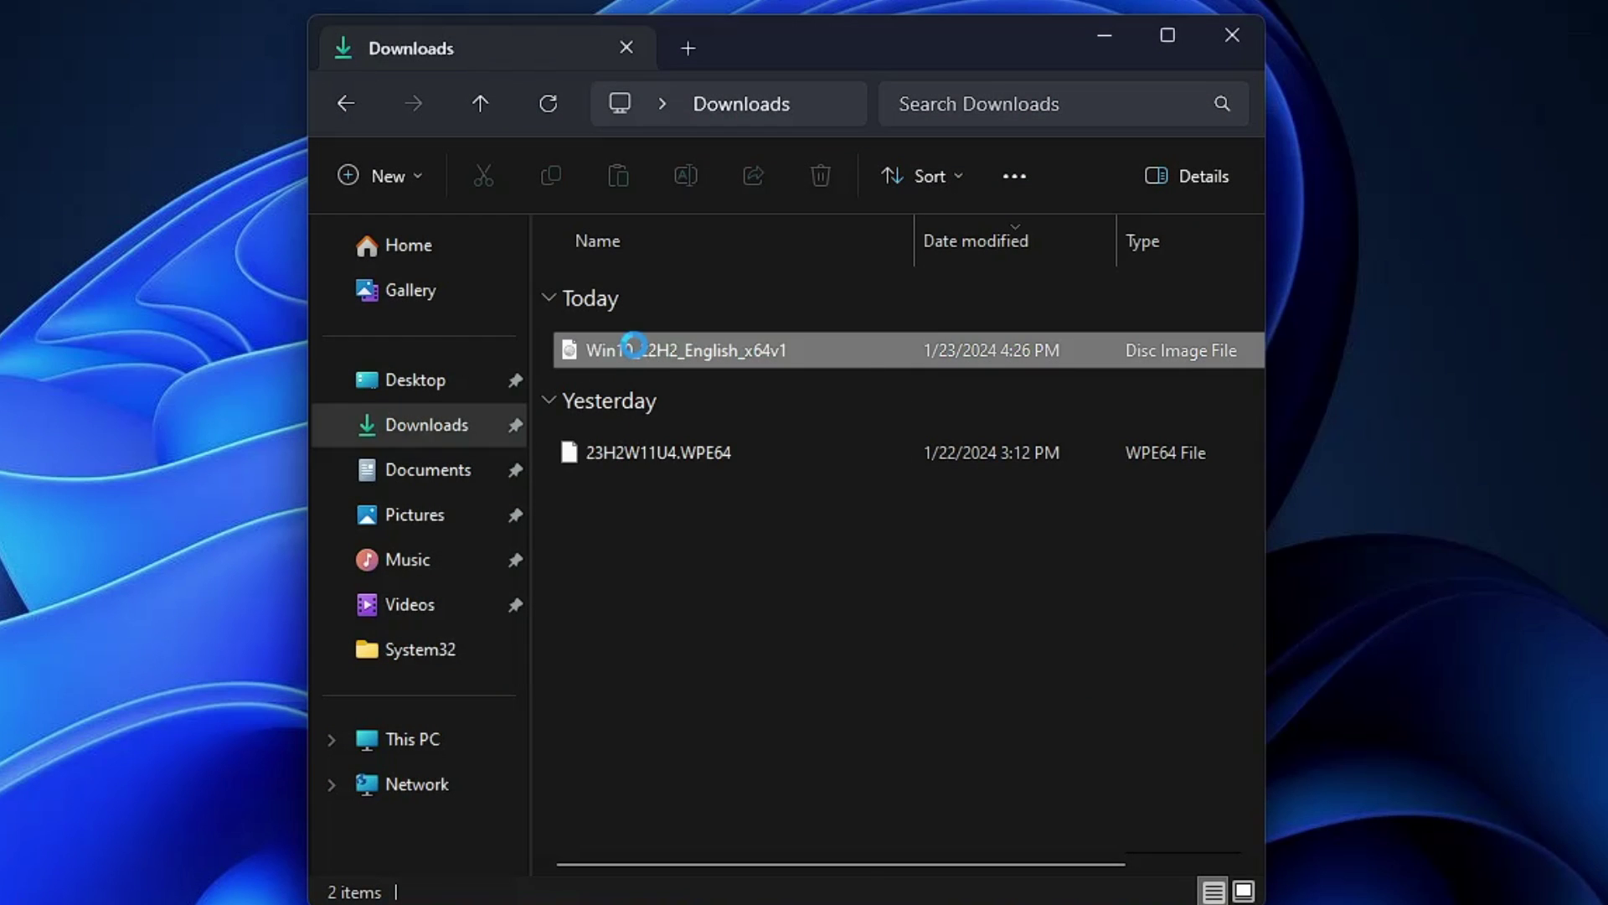
{"action": "left_click", "coordinate": [725, 368]}
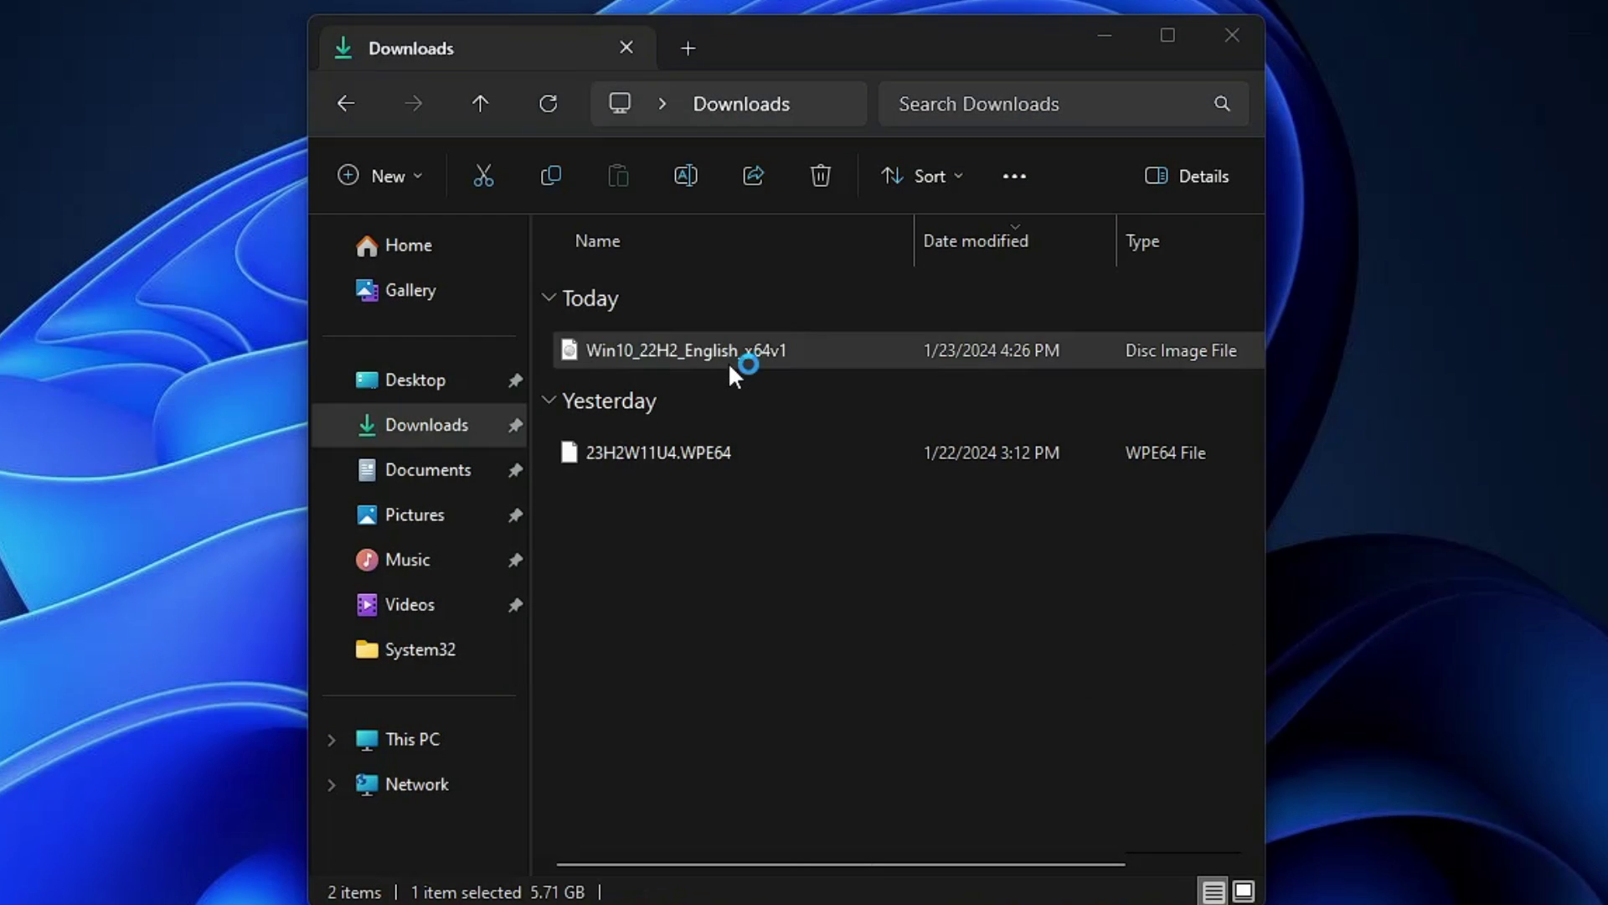
{"action": "left_click", "coordinate": [852, 474]}
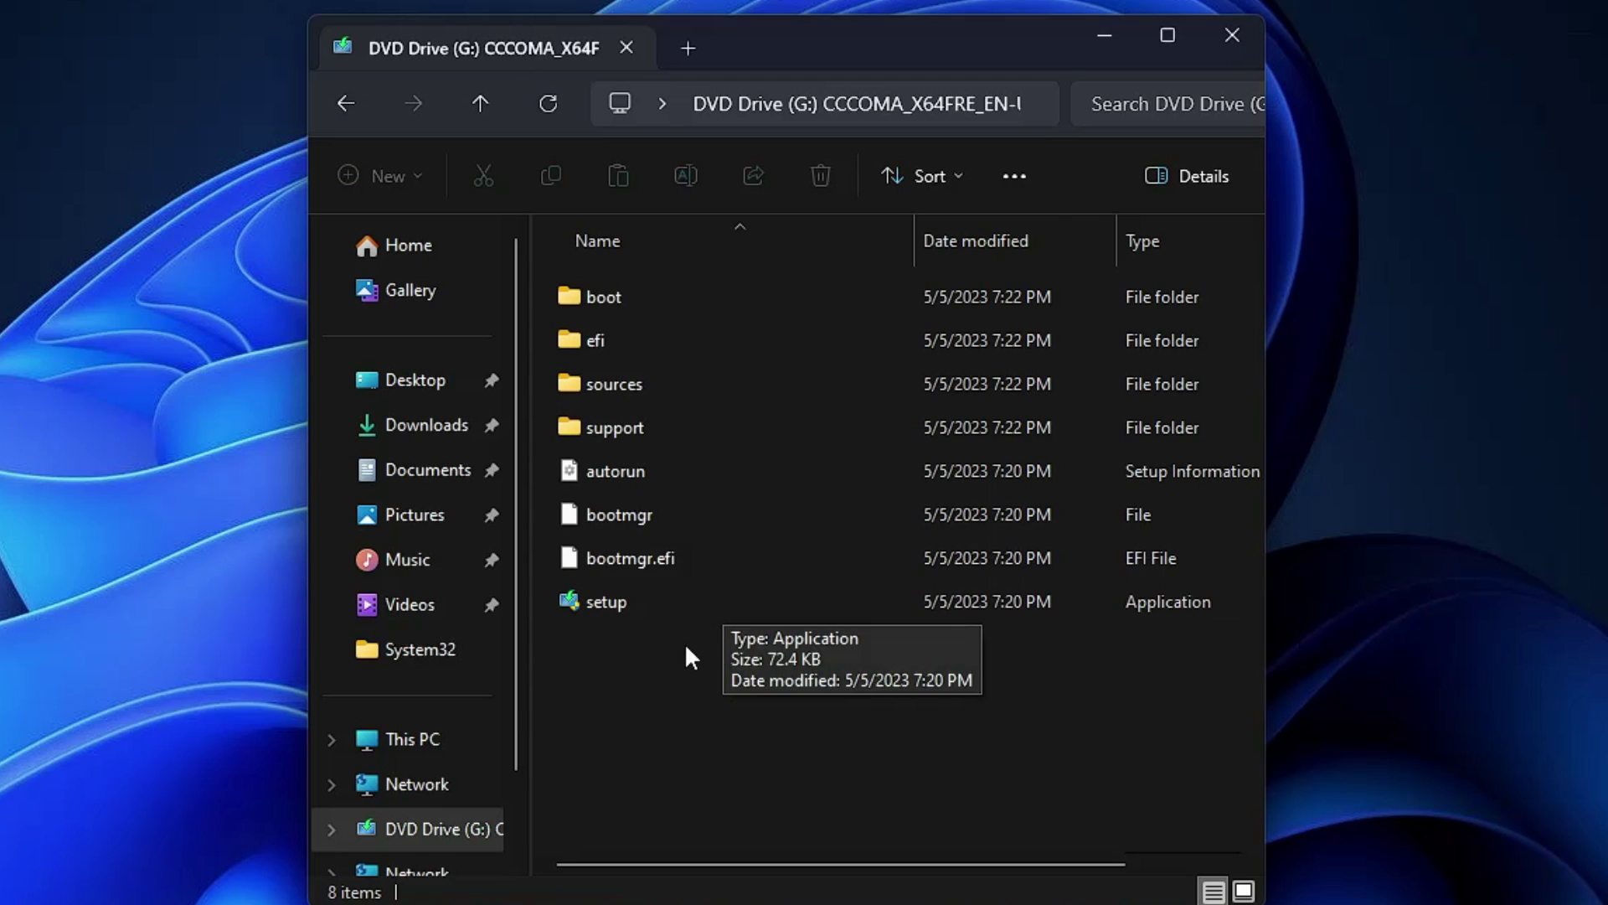
Step: Copy all eight setup items from the mounted drive, then return to This PC
{"action": "left_click_drag", "start_coordinate": [712, 665], "coordinate": [683, 307]}
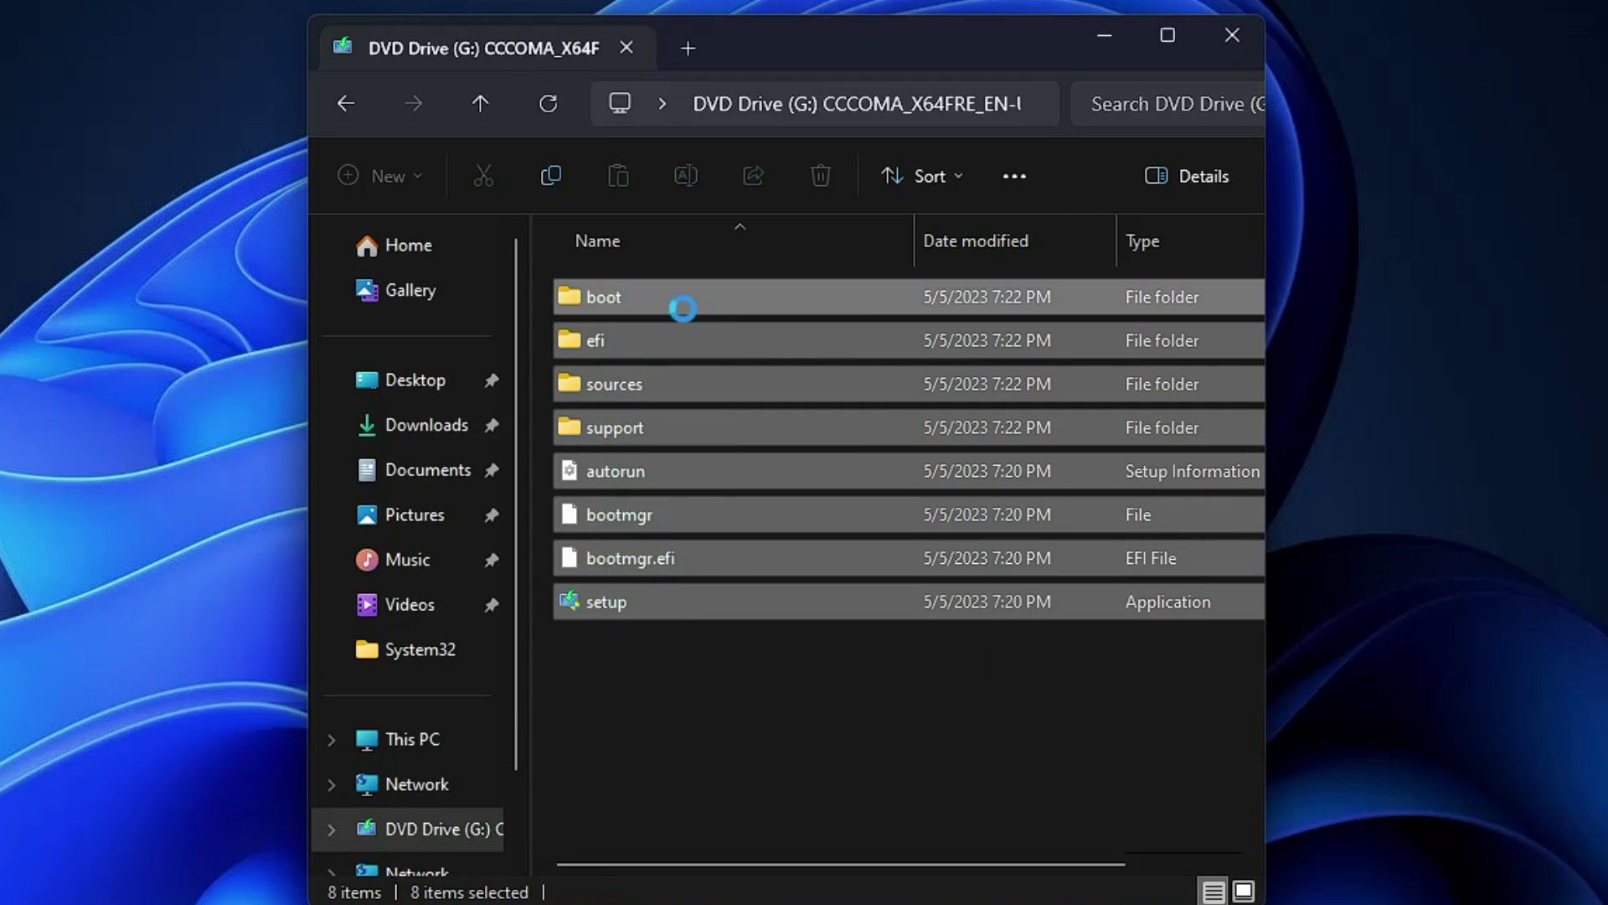
{"action": "right_click", "coordinate": [682, 306]}
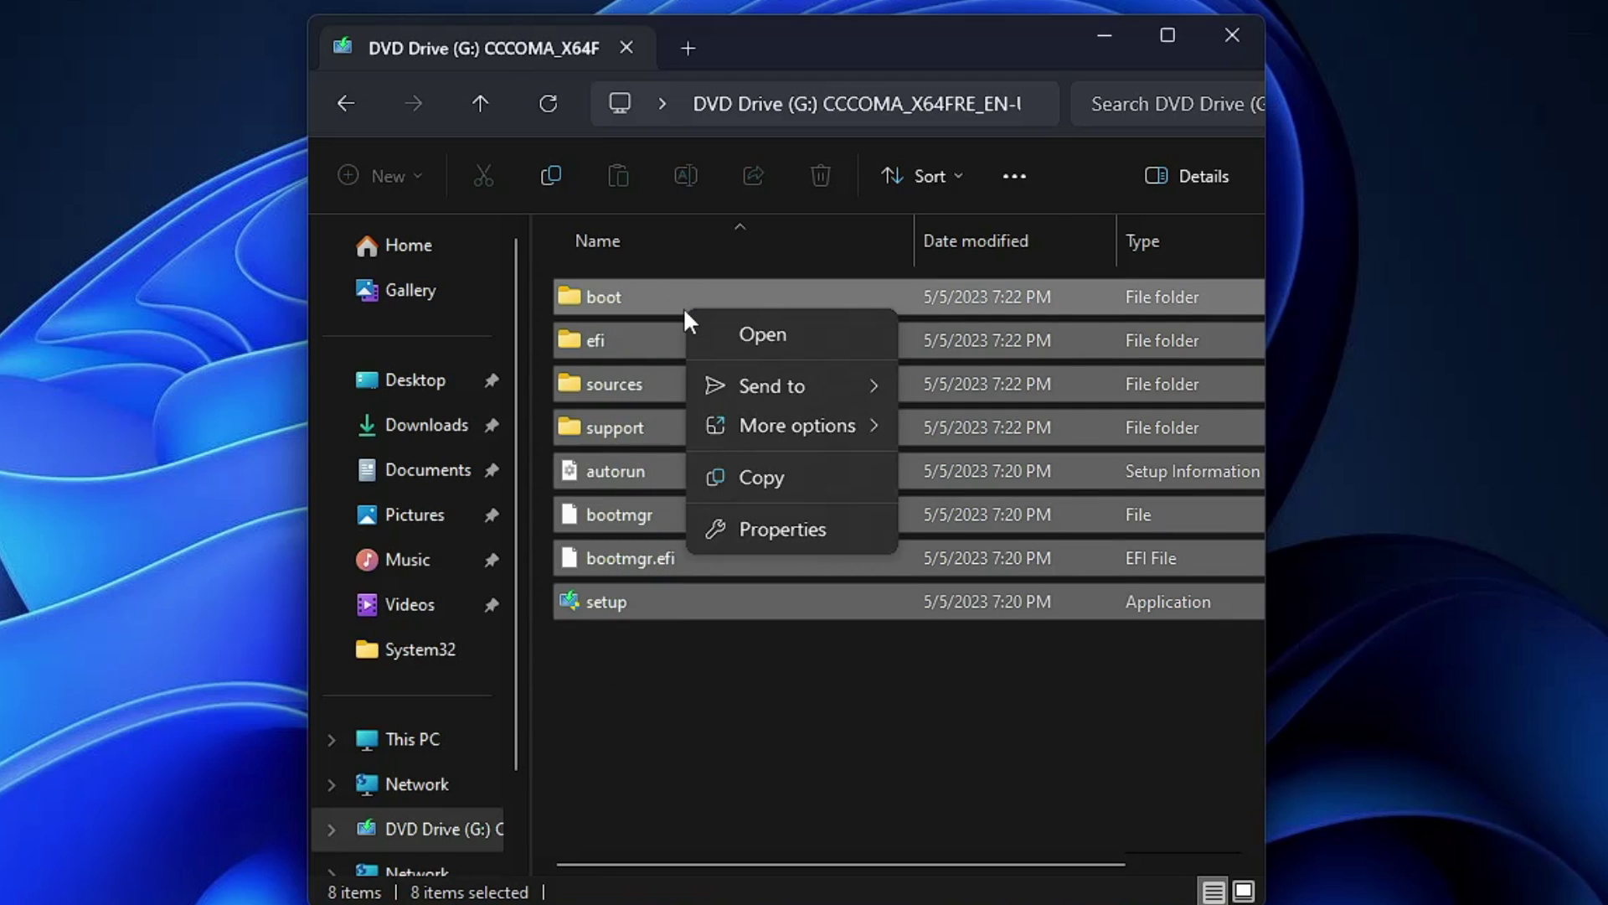
{"action": "left_click", "coordinate": [780, 475]}
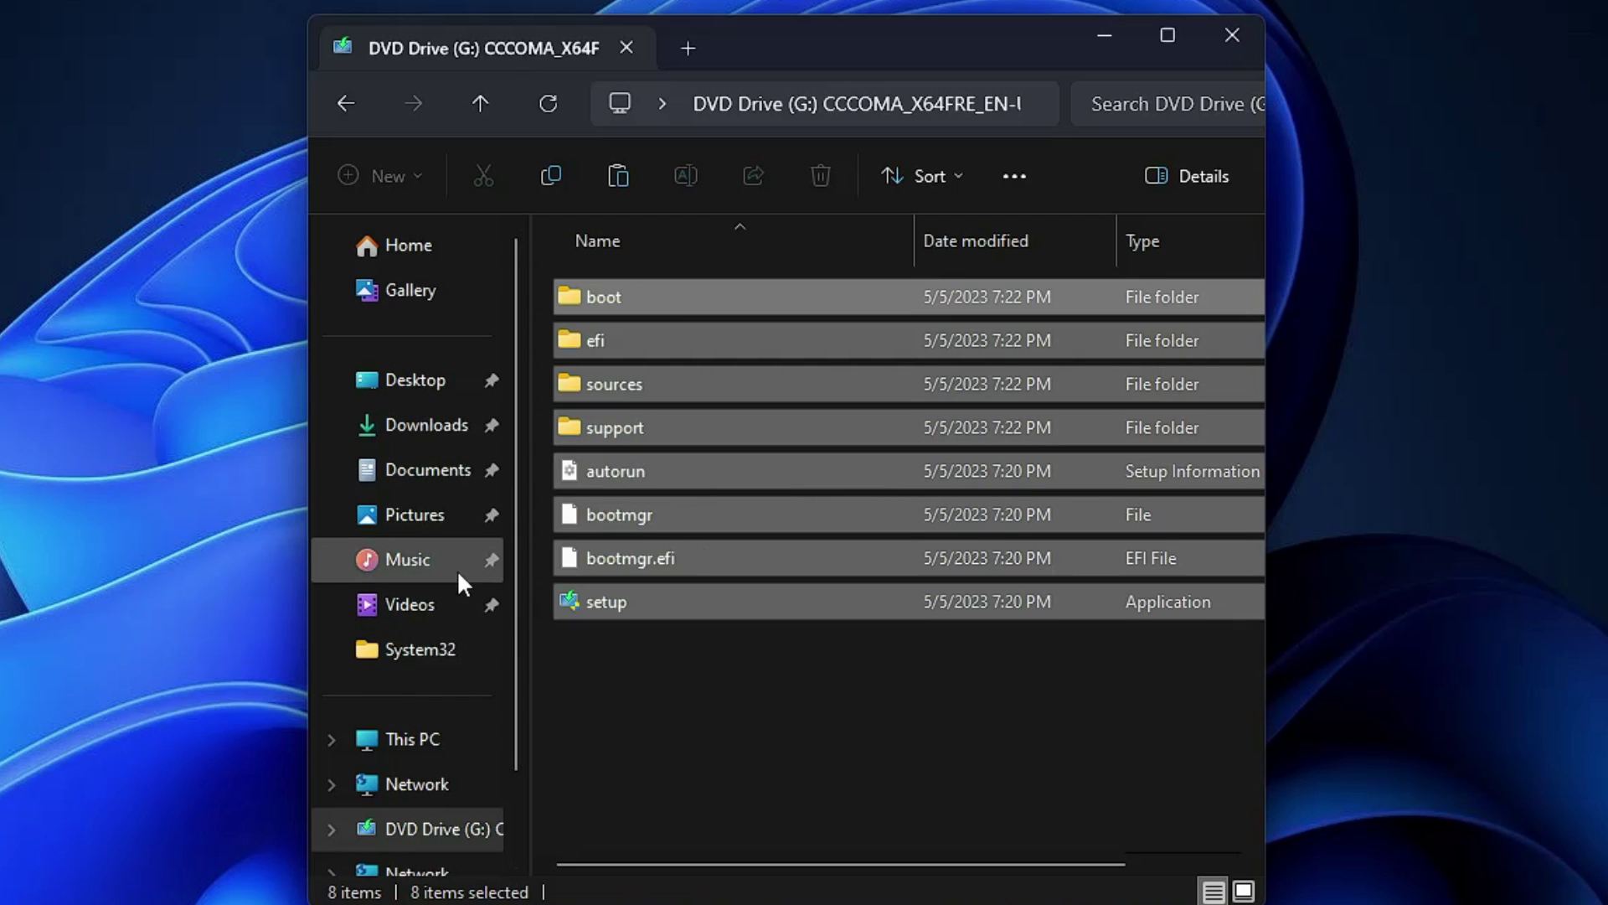
{"action": "left_click", "coordinate": [387, 742]}
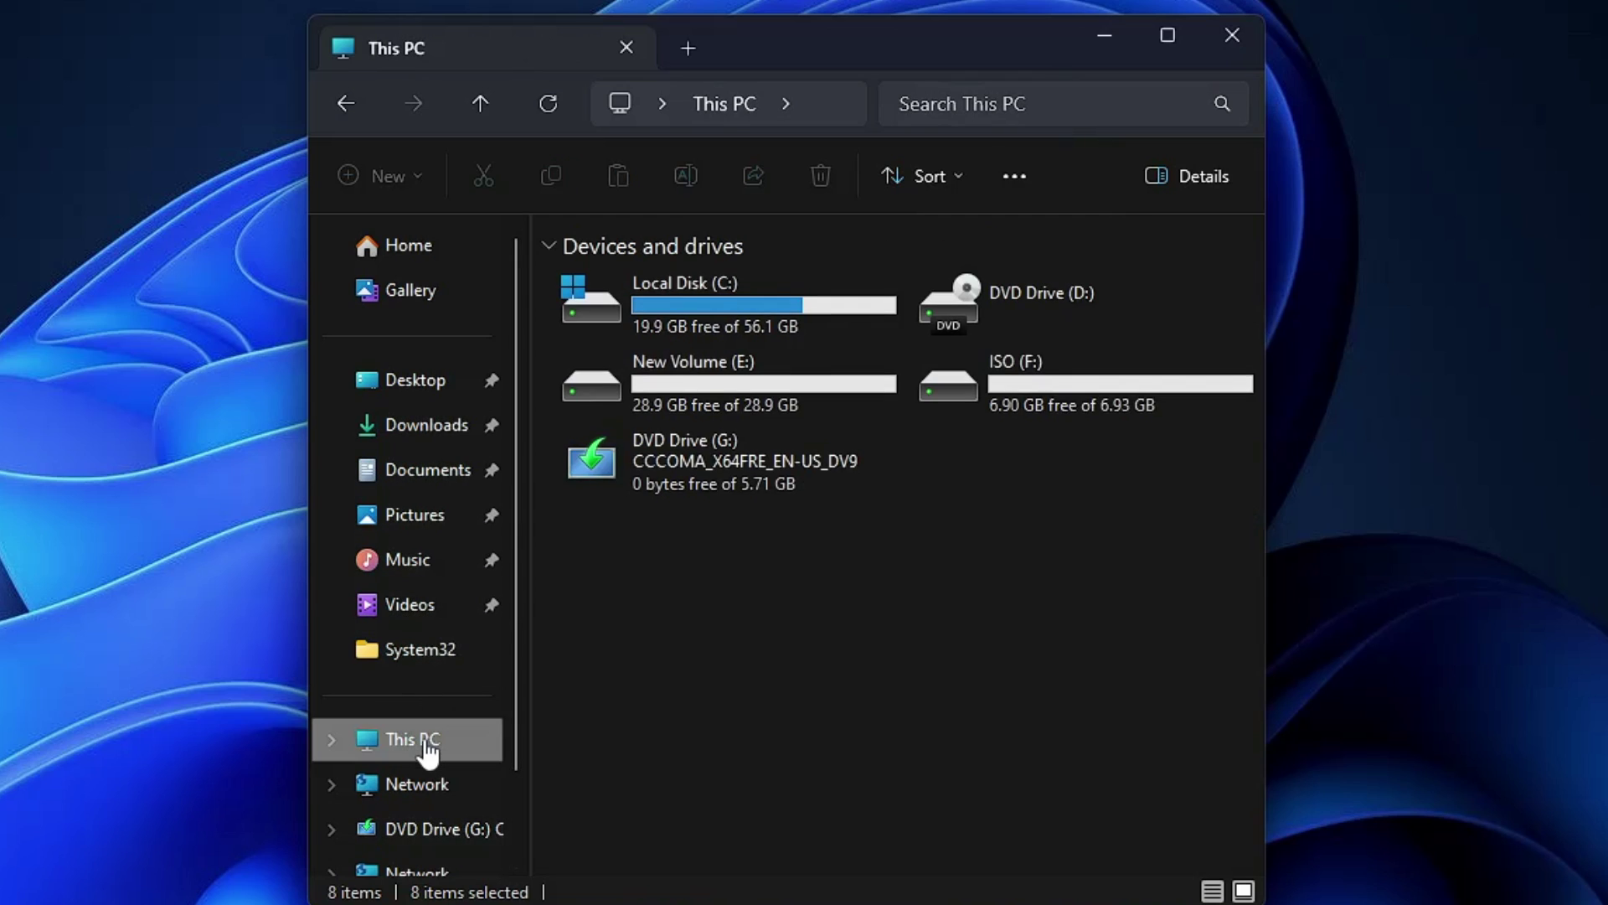
Step: Paste the copied Windows setup files (991 items) into the empty ISO (F:) drive, then close Explorer
{"action": "double_click", "coordinate": [1056, 395]}
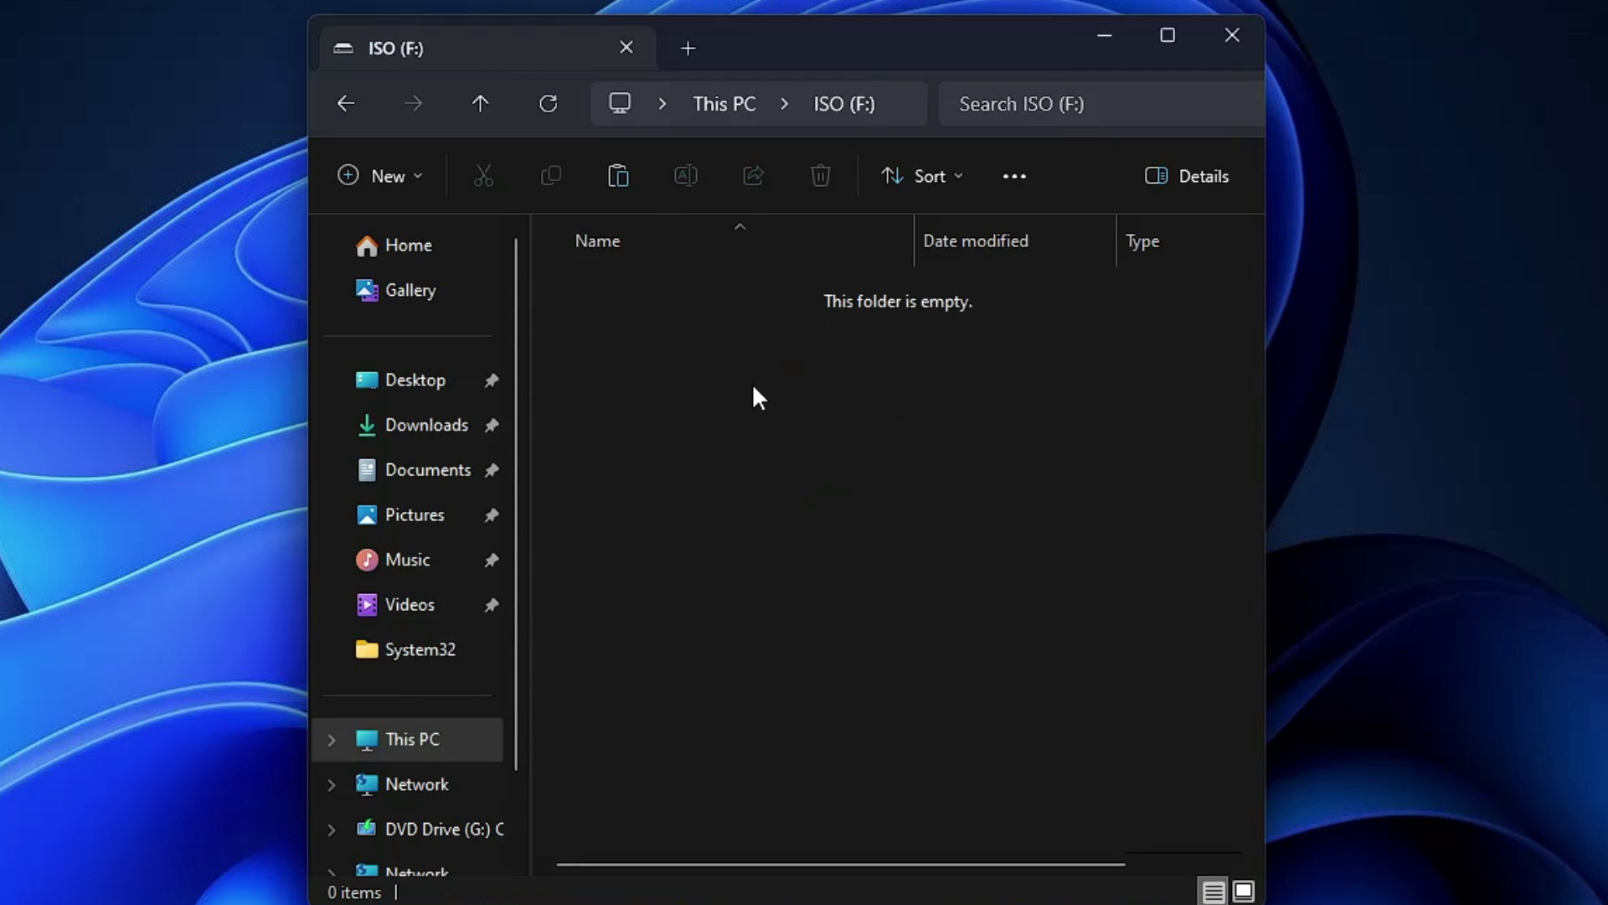
{"action": "key", "text": "ctrl+v"}
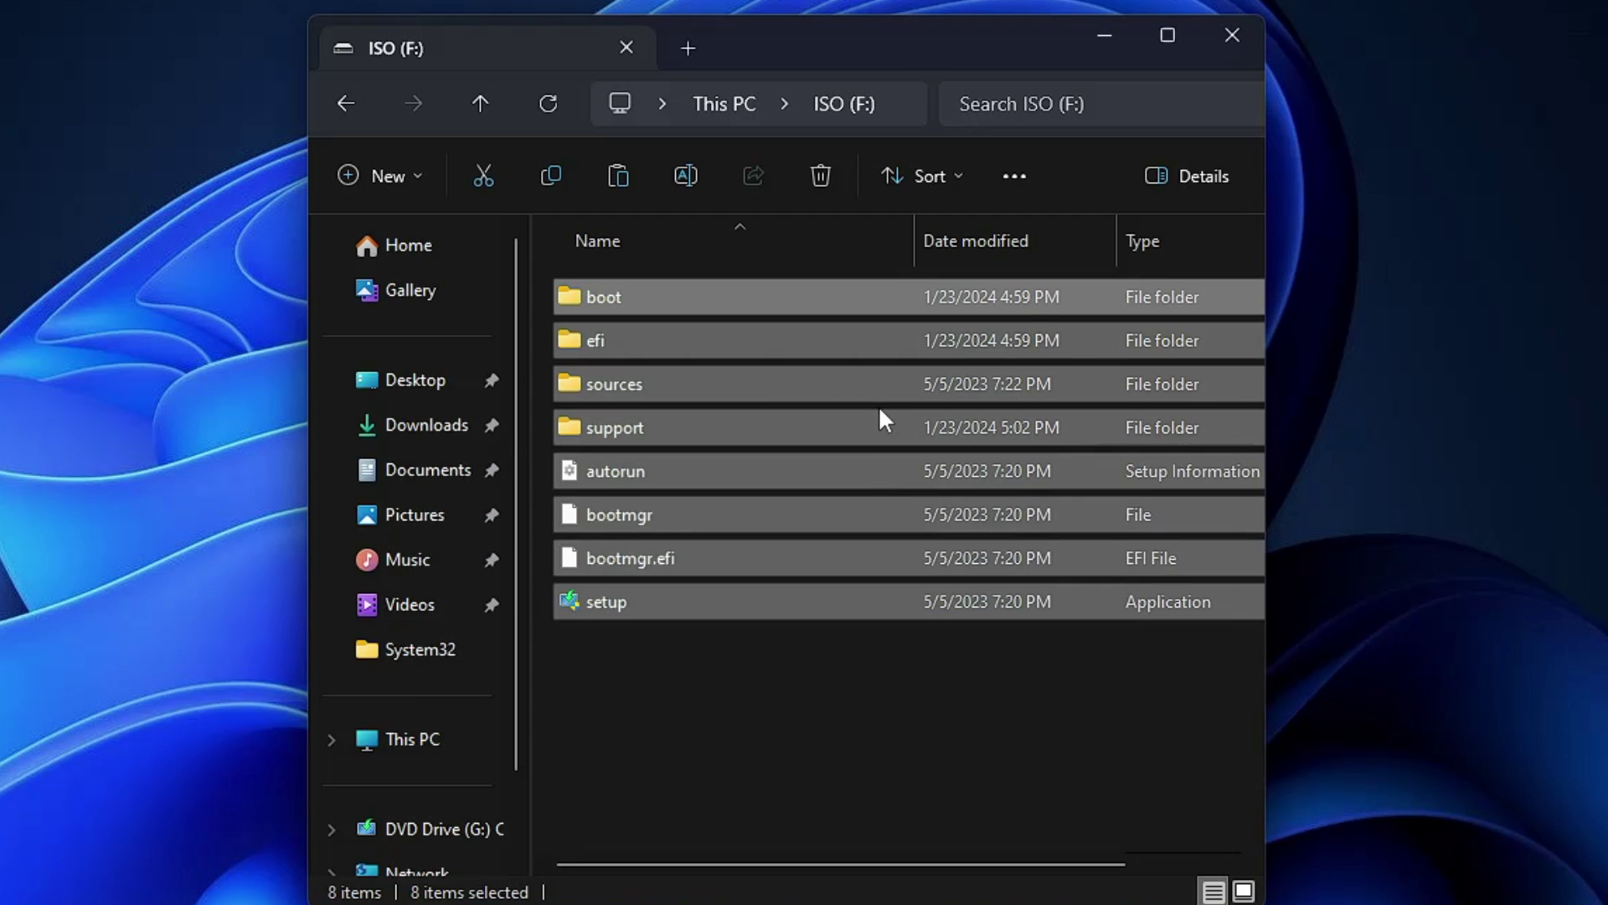
{"action": "left_click", "coordinate": [1228, 44]}
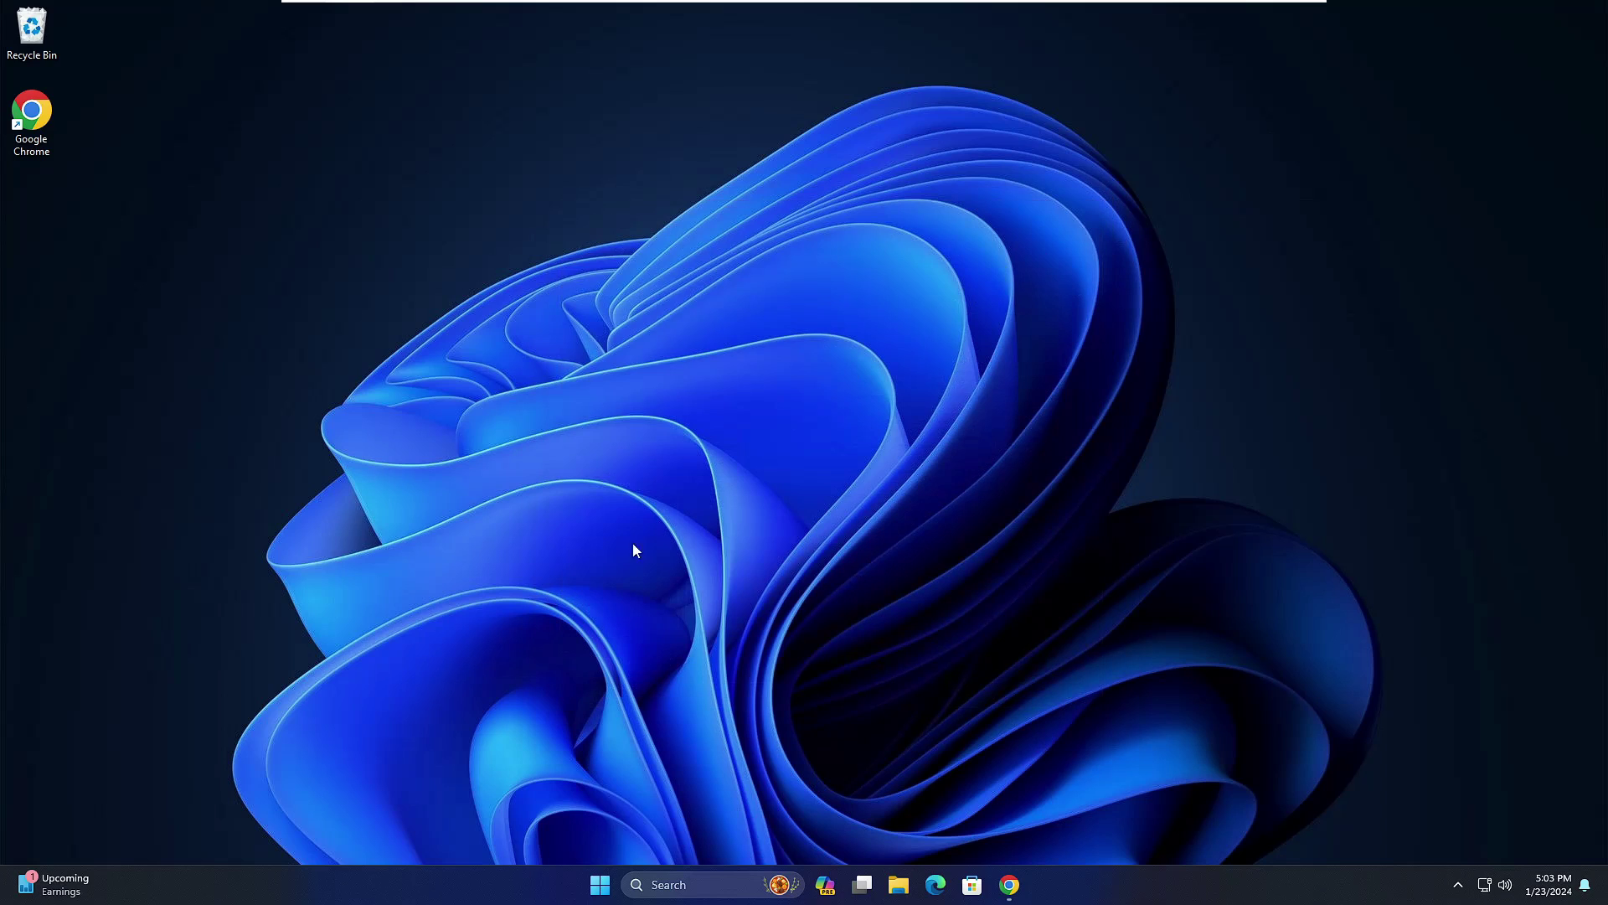
Step: Shift-restart Windows 11 from the Start menu's power options into the recovery screen
{"action": "left_click", "coordinate": [600, 885]}
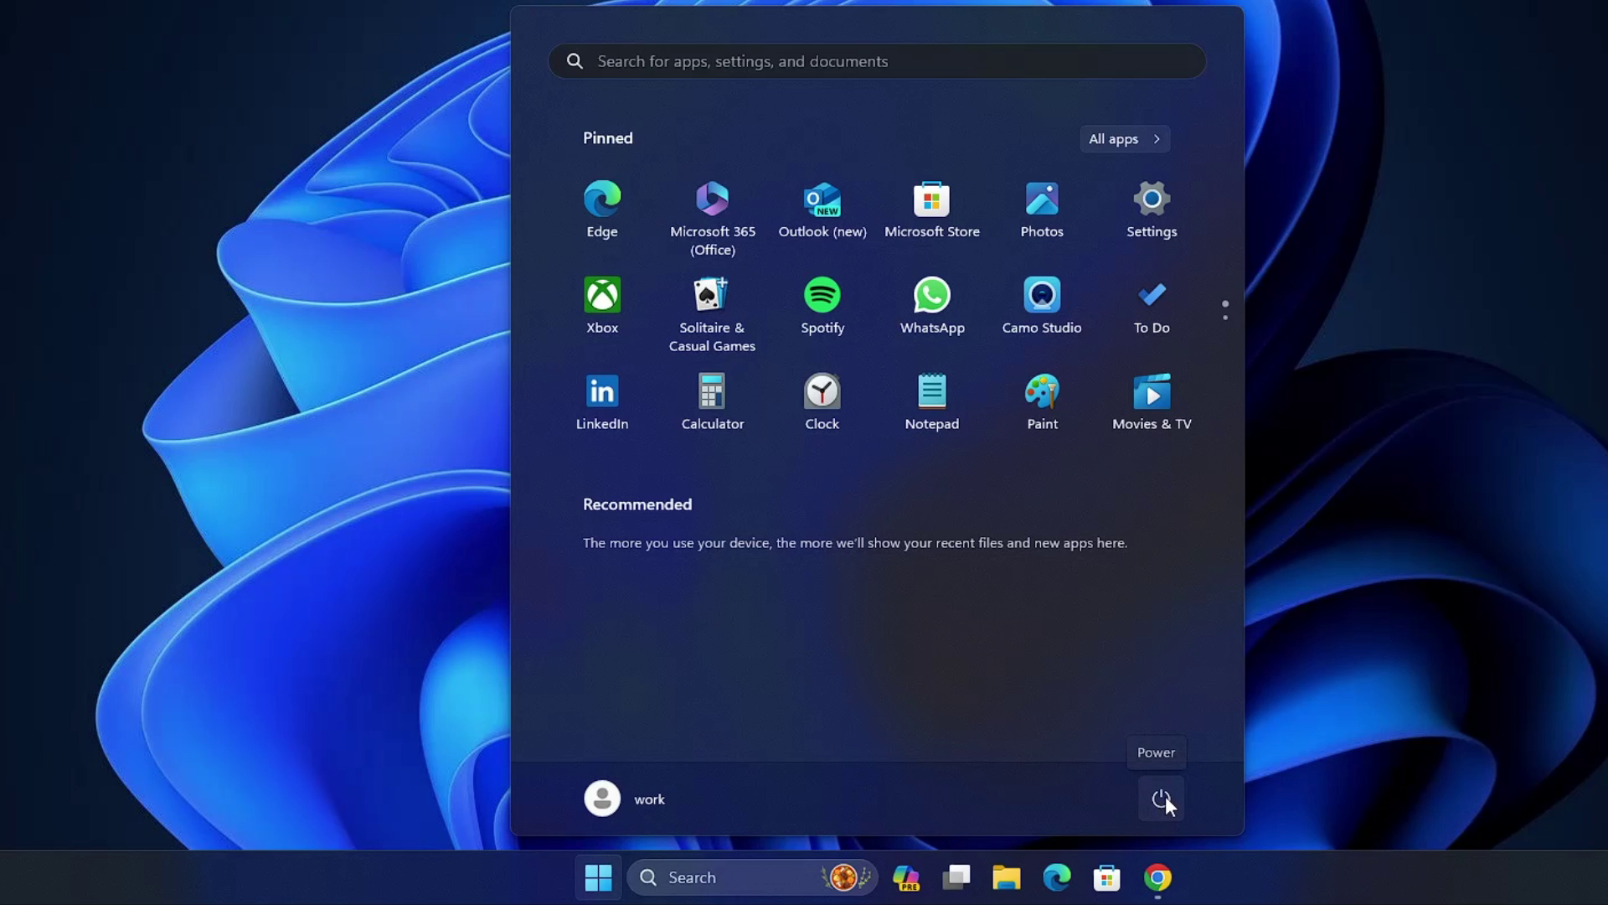
{"action": "left_click", "coordinate": [1163, 798]}
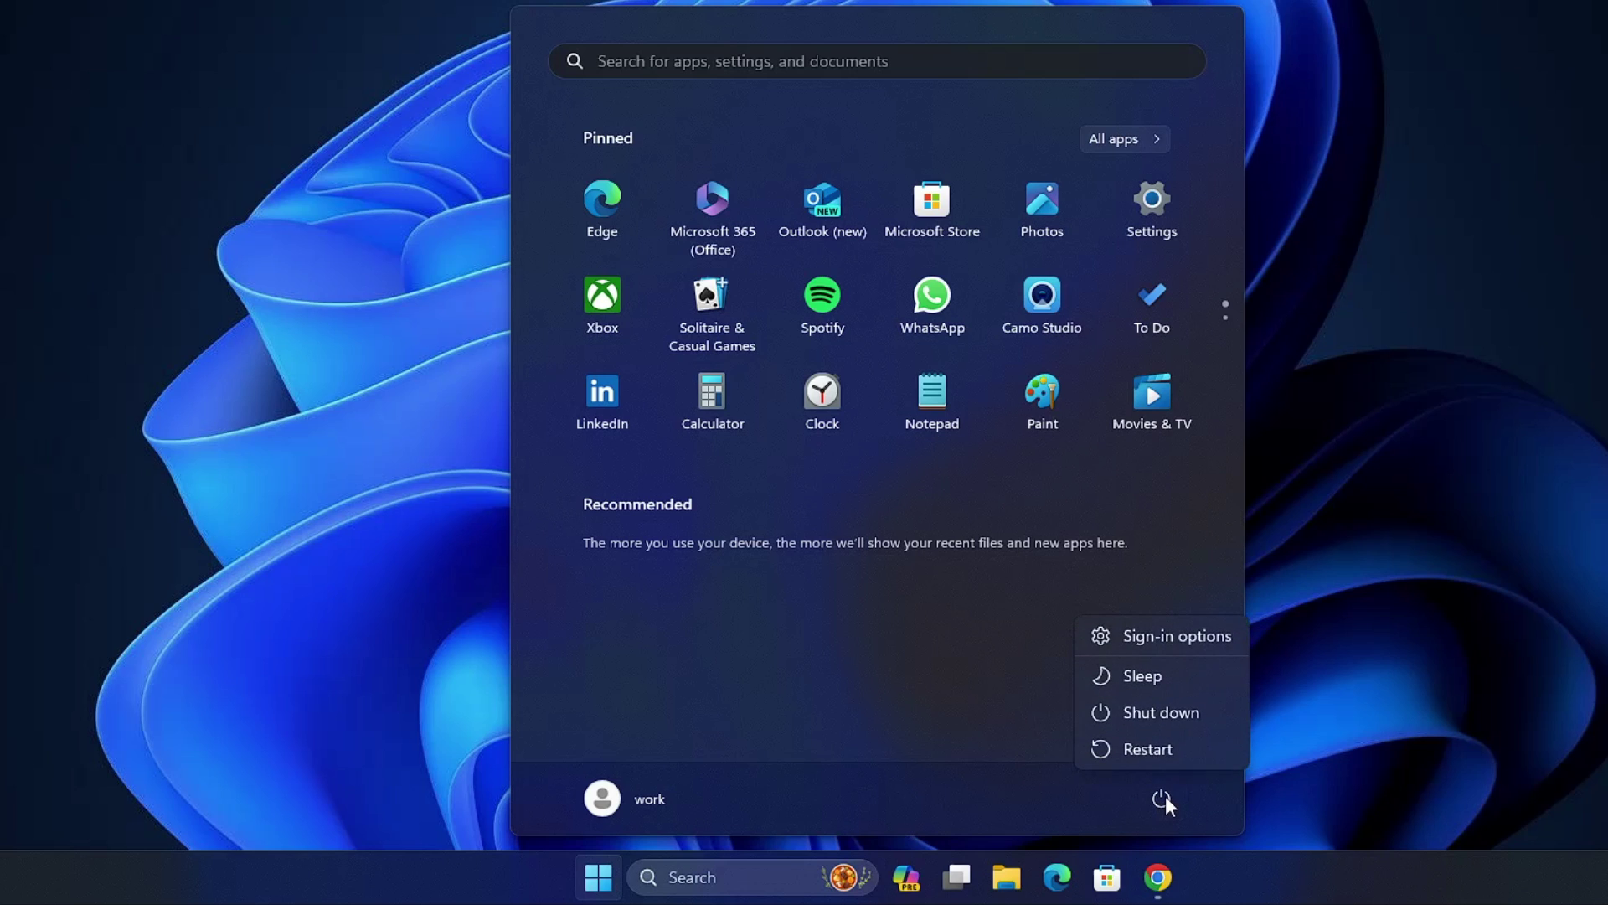
{"action": "left_click", "coordinate": [1149, 749]}
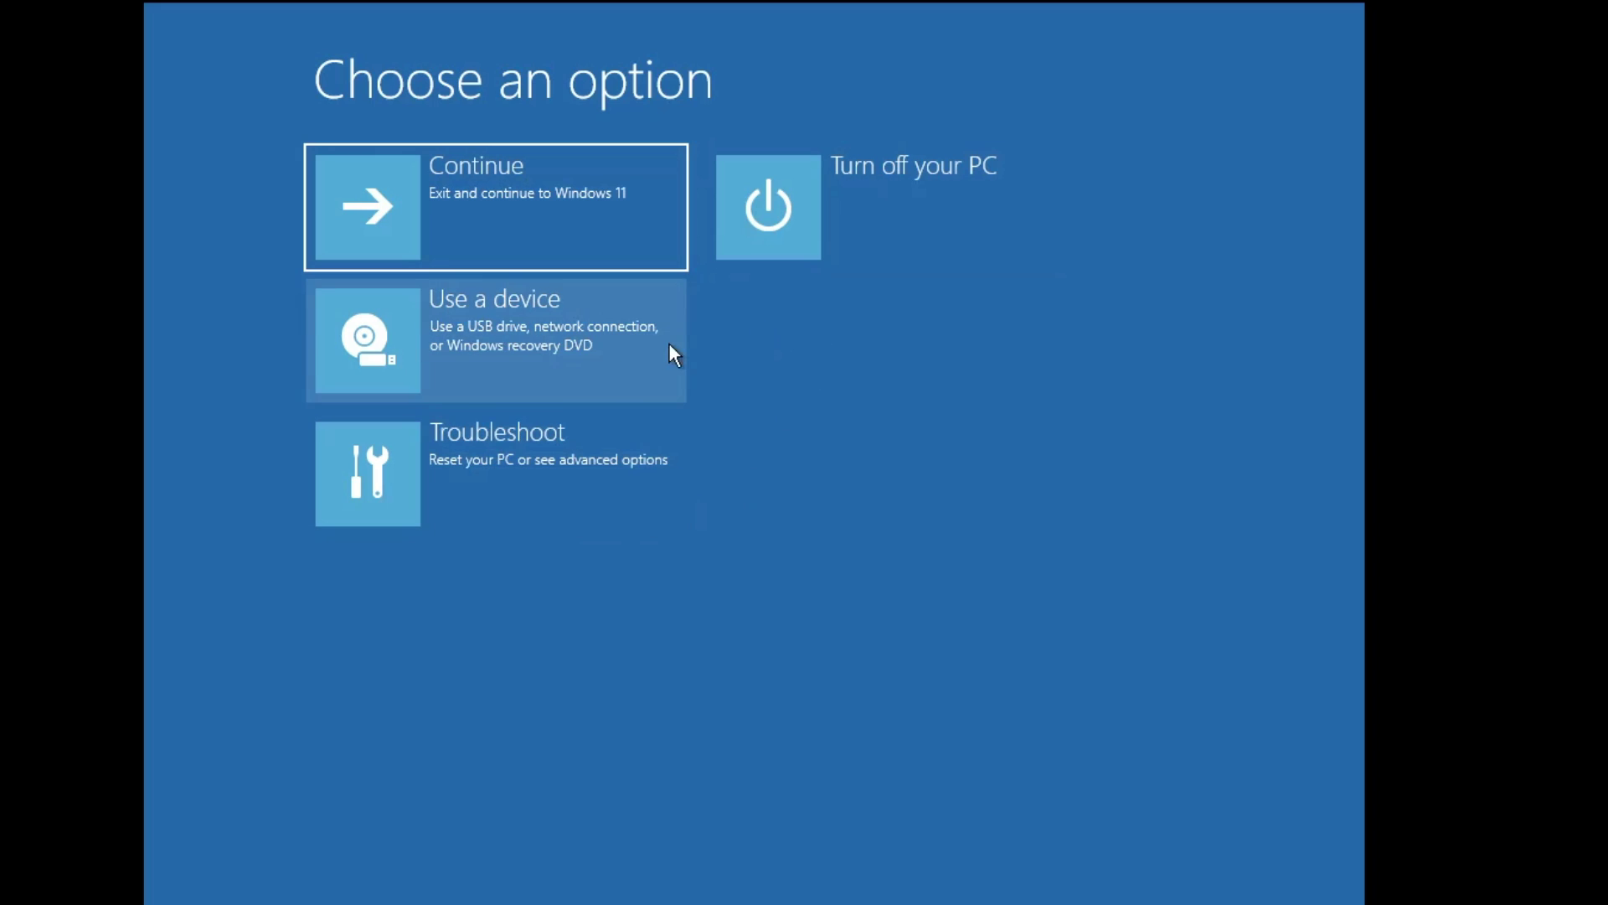
Step: Go through Troubleshoot and Advanced options to open the recovery Command Prompt
{"action": "left_click", "coordinate": [575, 464]}
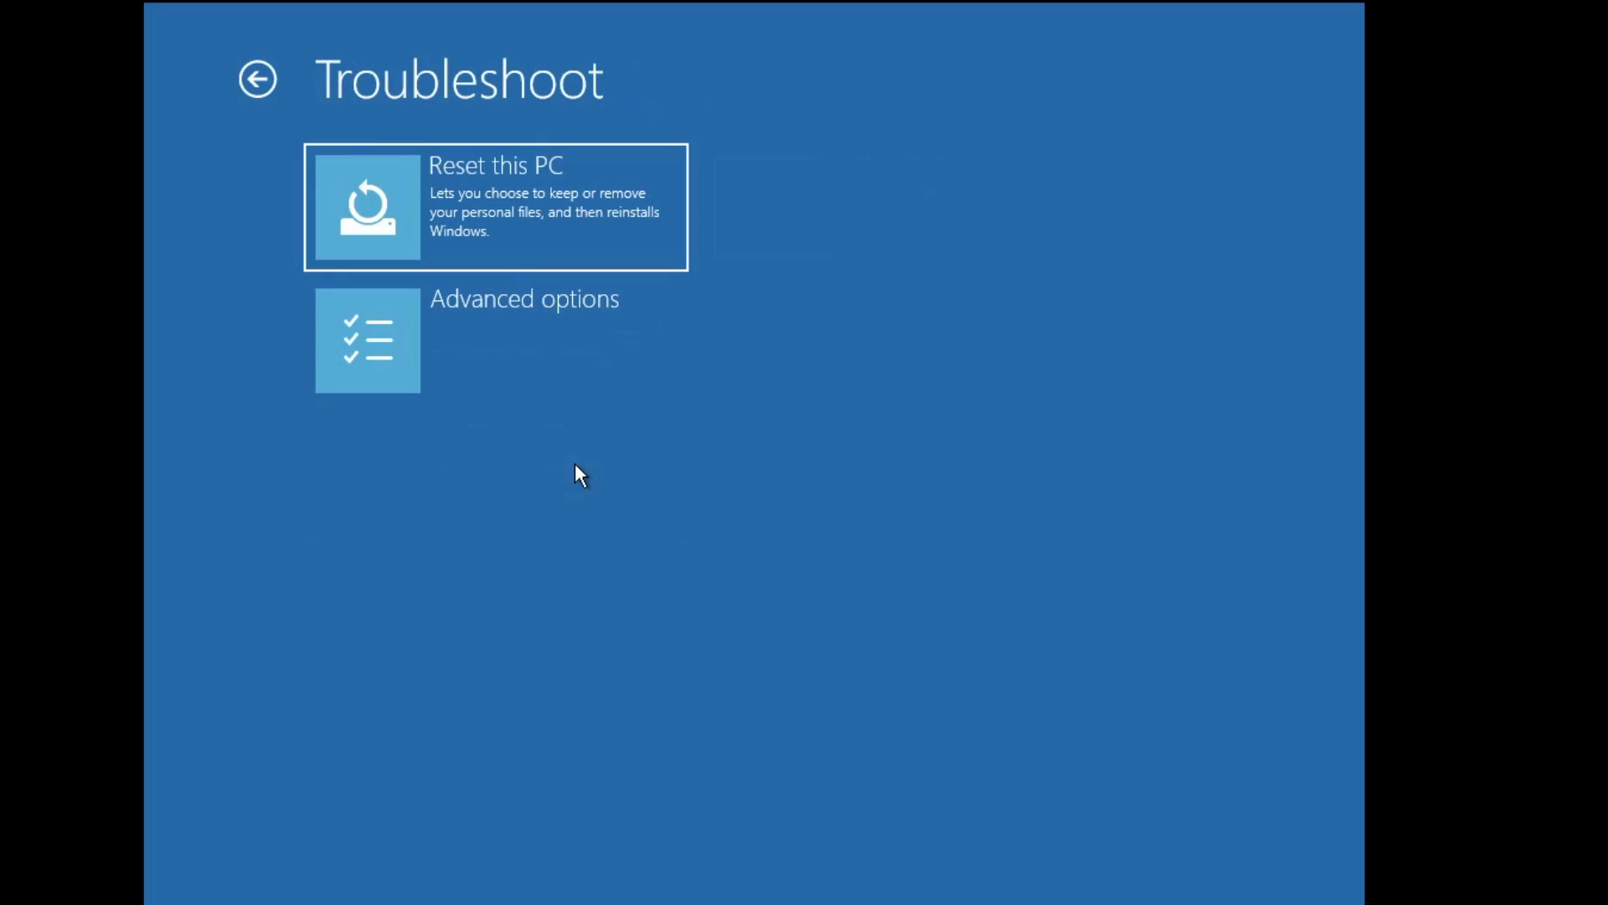
{"action": "left_click", "coordinate": [548, 345]}
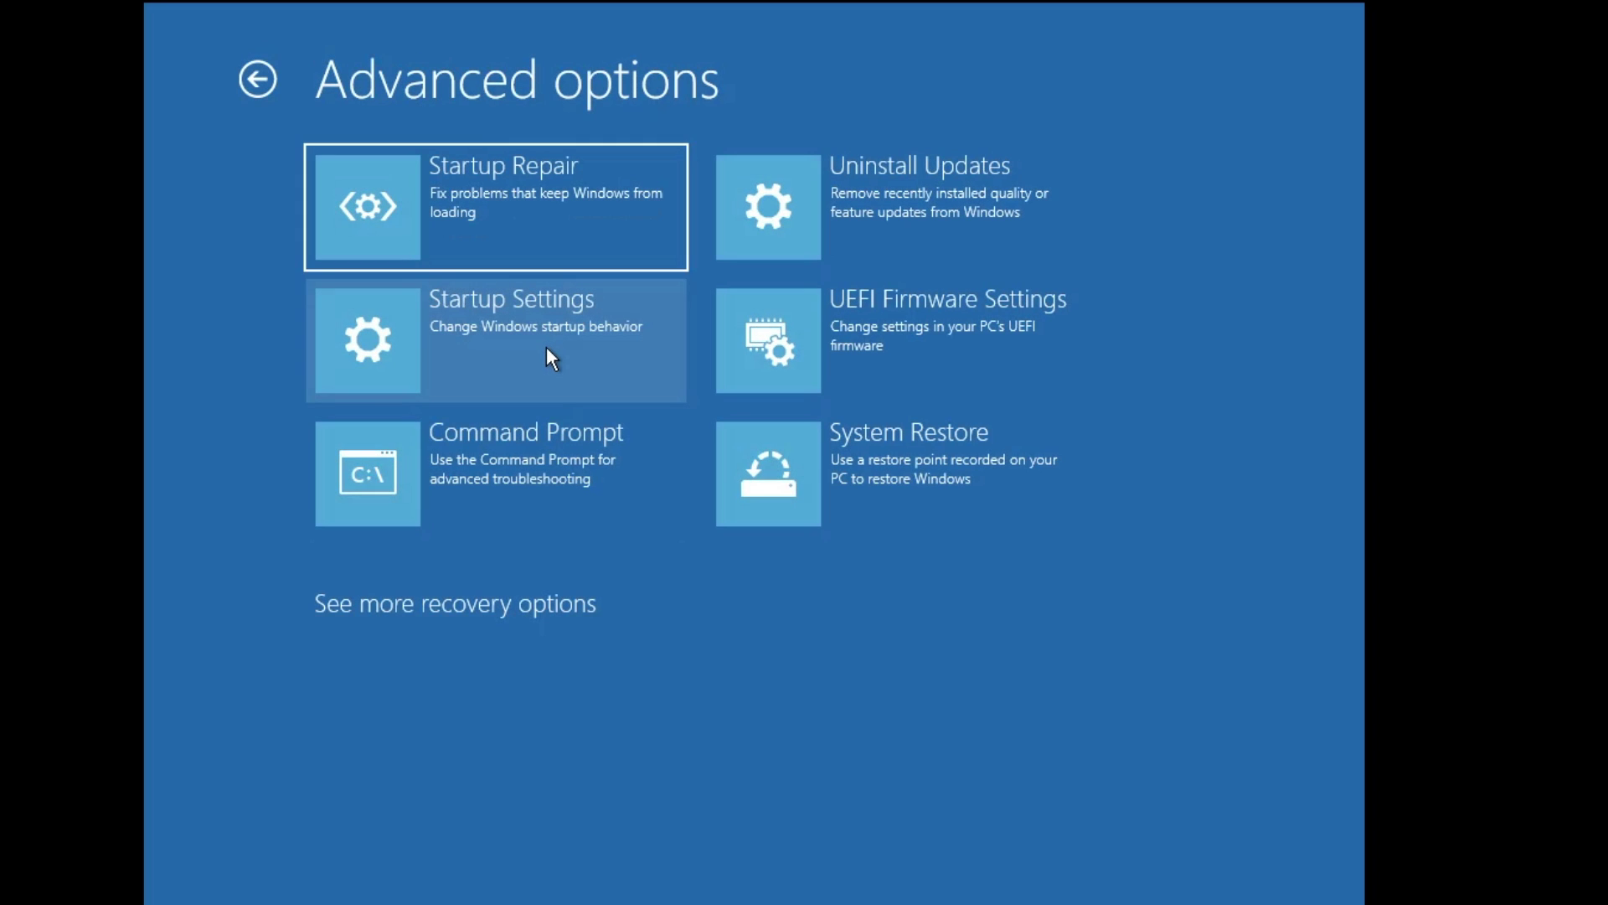
{"action": "left_click", "coordinate": [511, 444]}
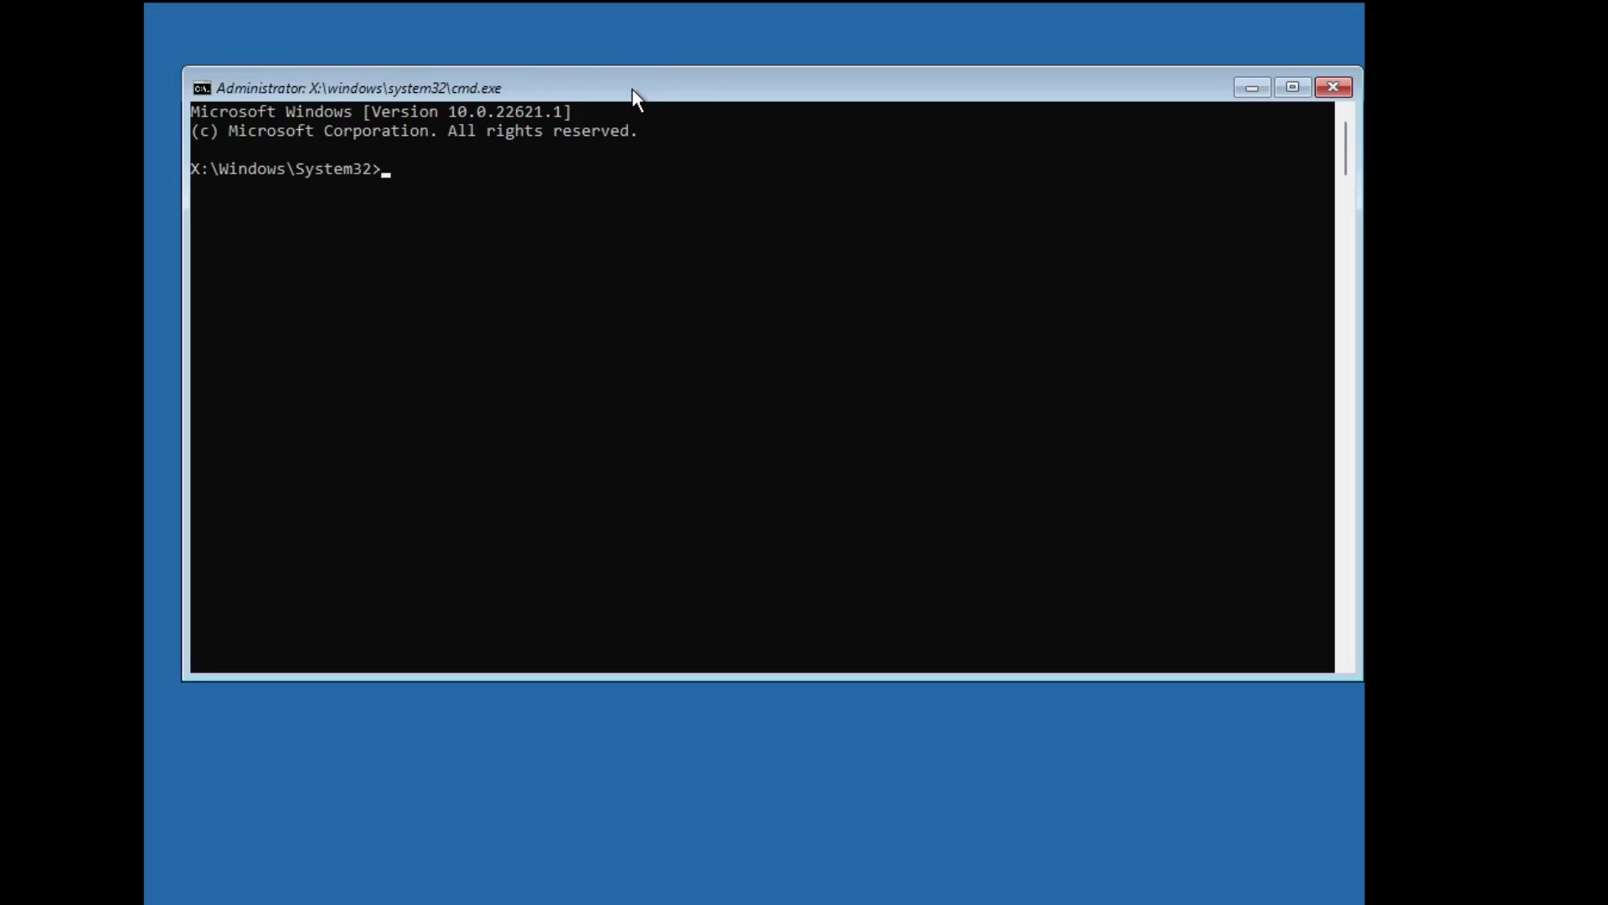
Step: Reposition the Command Prompt window and launch DiskPart with the diskpart command
{"action": "left_click_drag", "start_coordinate": [632, 88], "coordinate": [687, 168]}
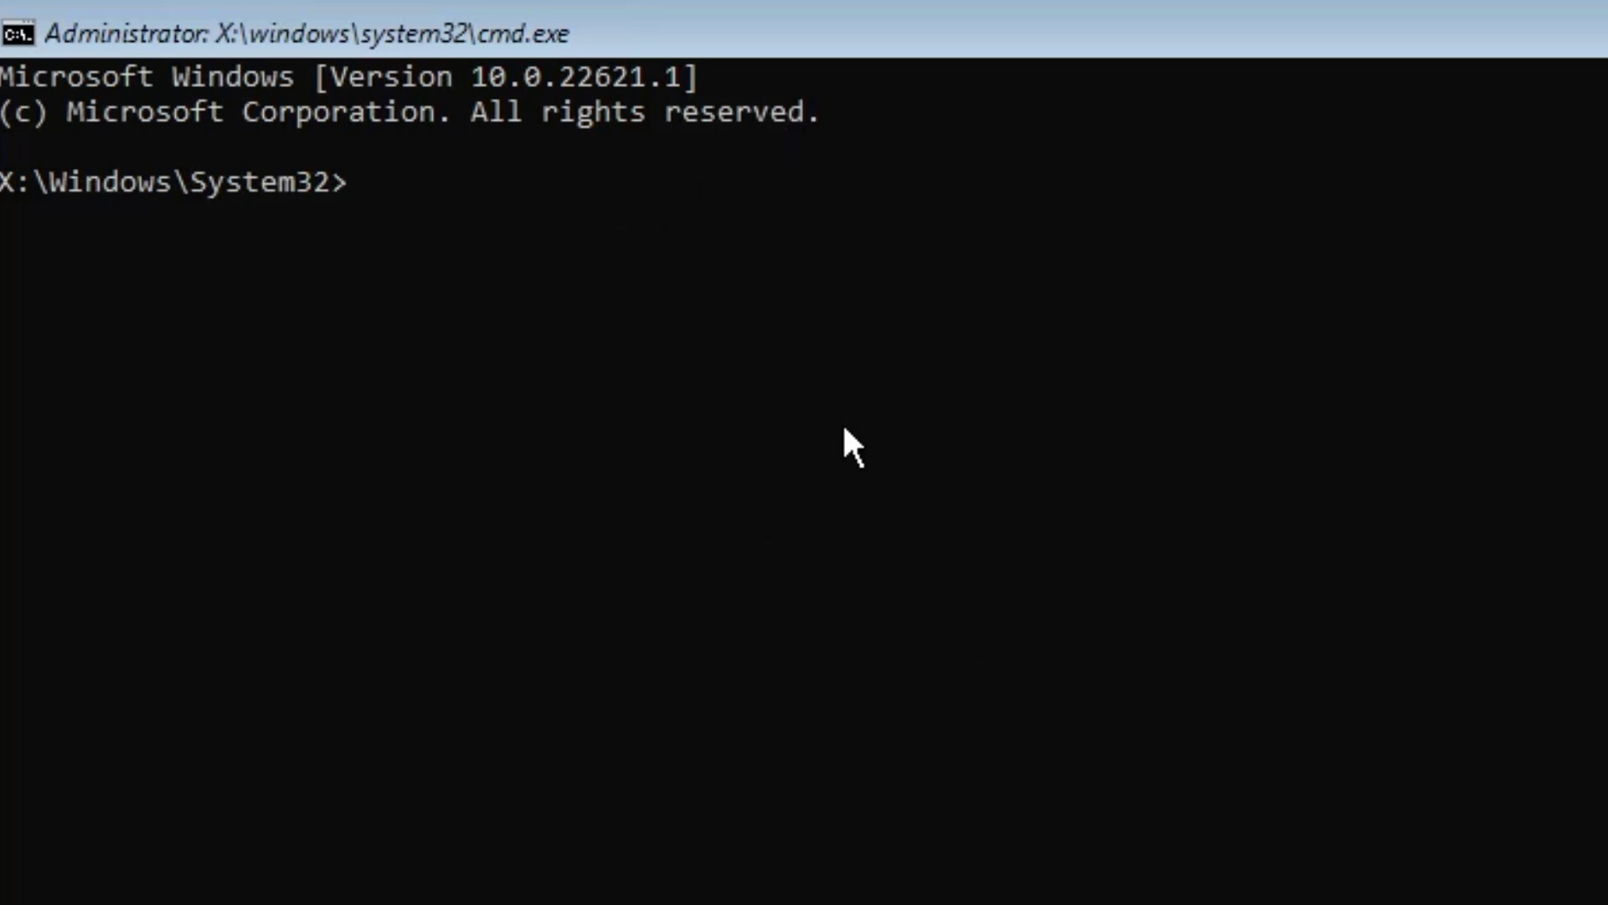
{"action": "type", "text": "diskpart"}
{"action": "key", "text": "Return"}
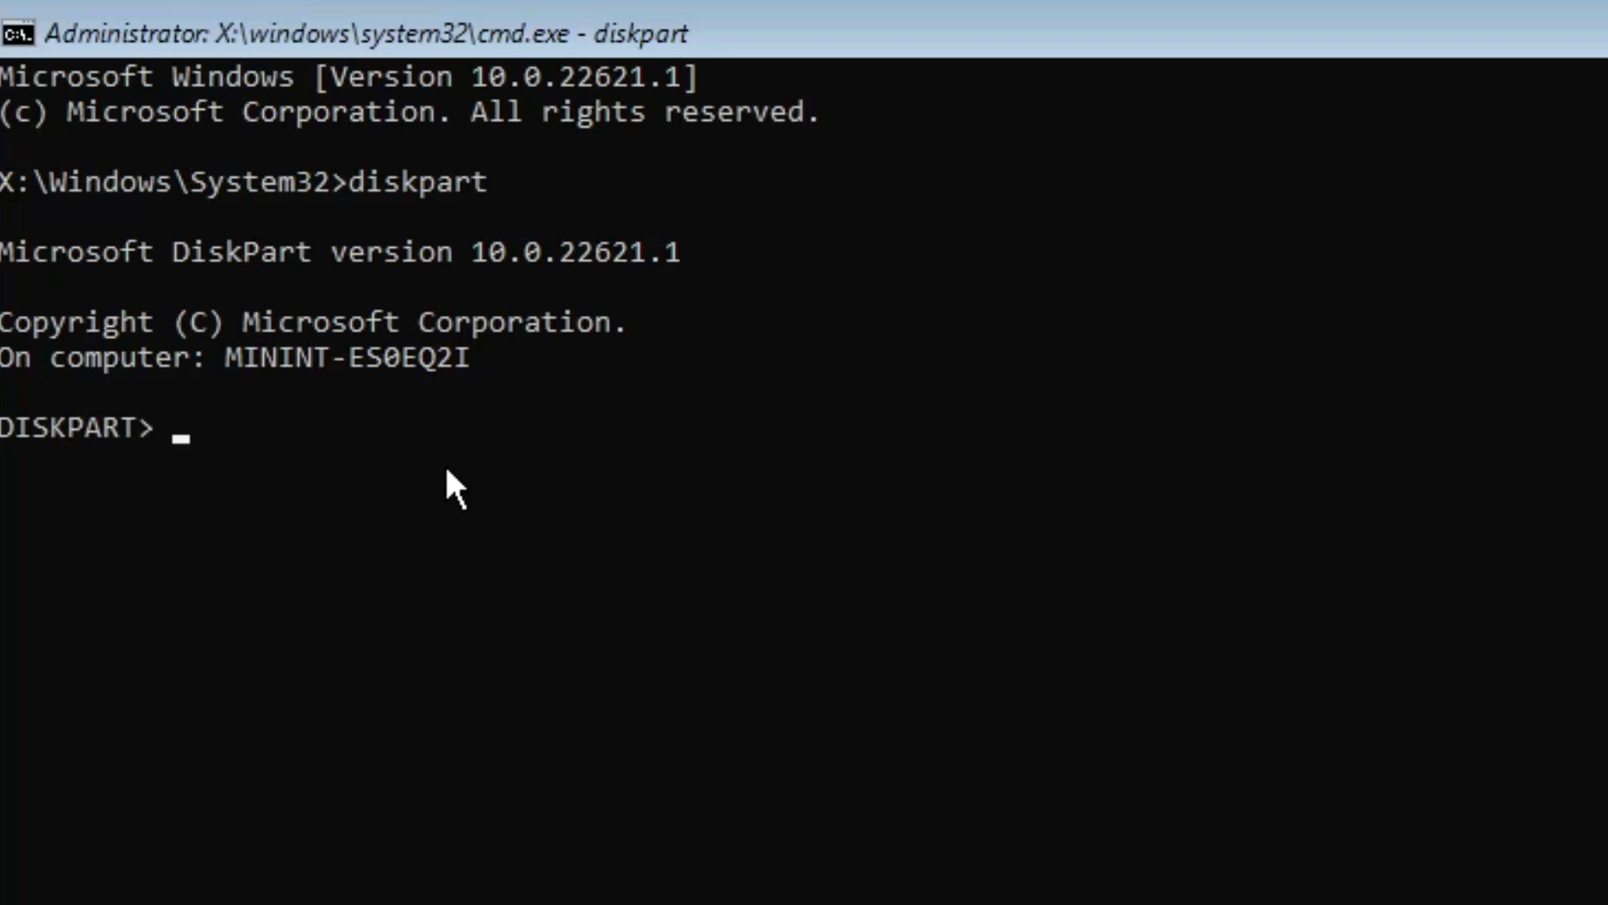
Step: Run list vol to confirm the ISO partition is drive D, then exit DiskPart
{"action": "type", "text": "list vol"}
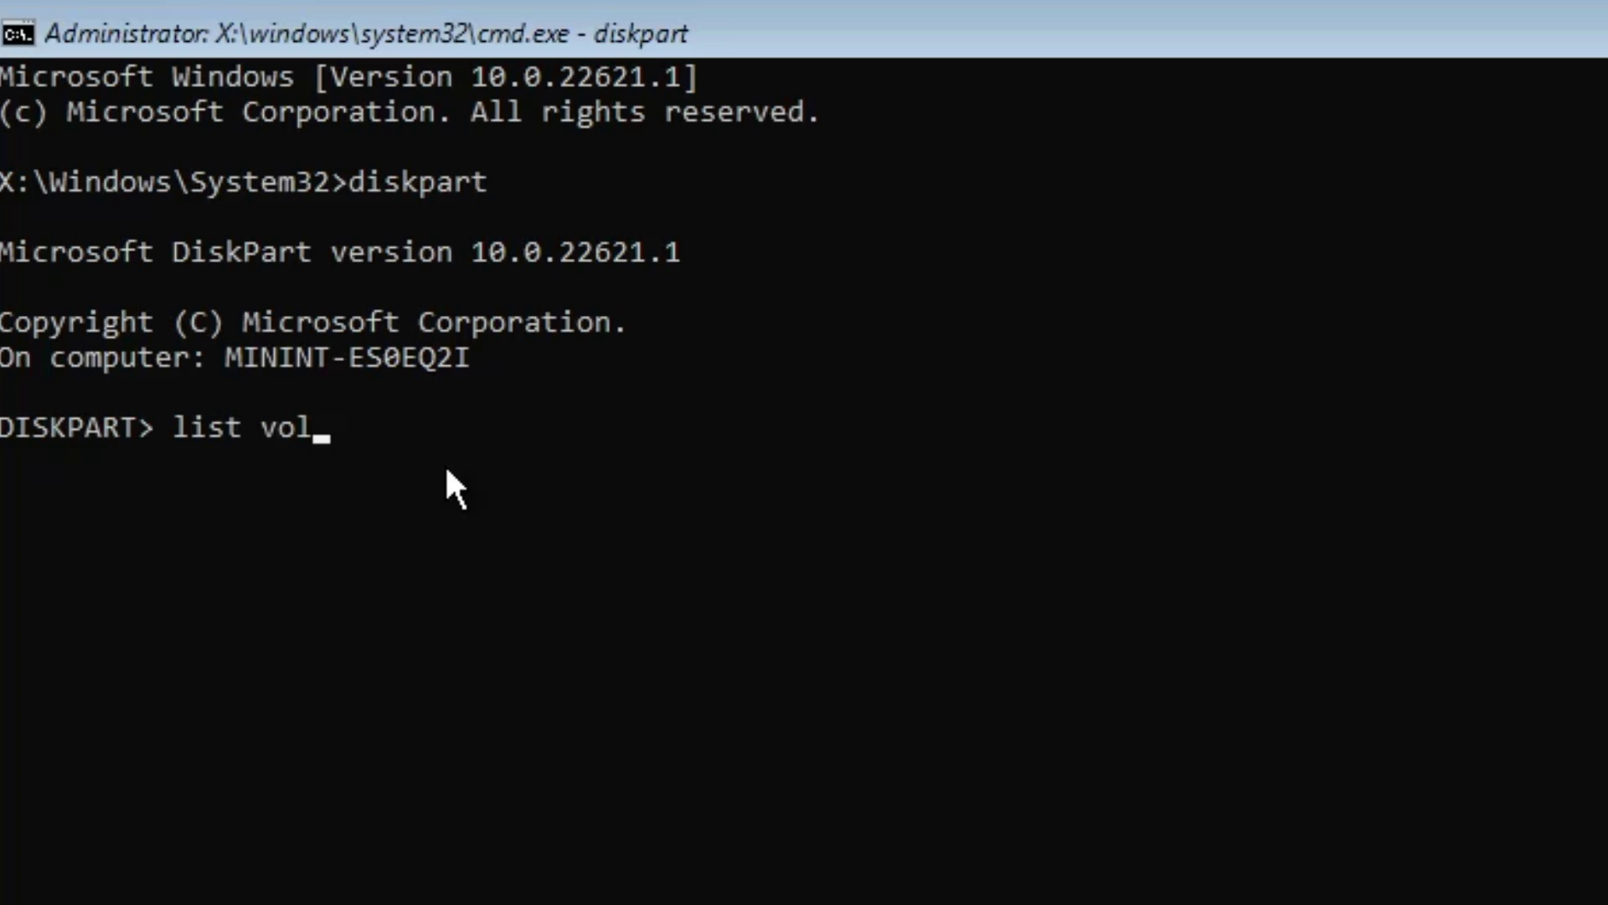
{"action": "key", "text": "Return"}
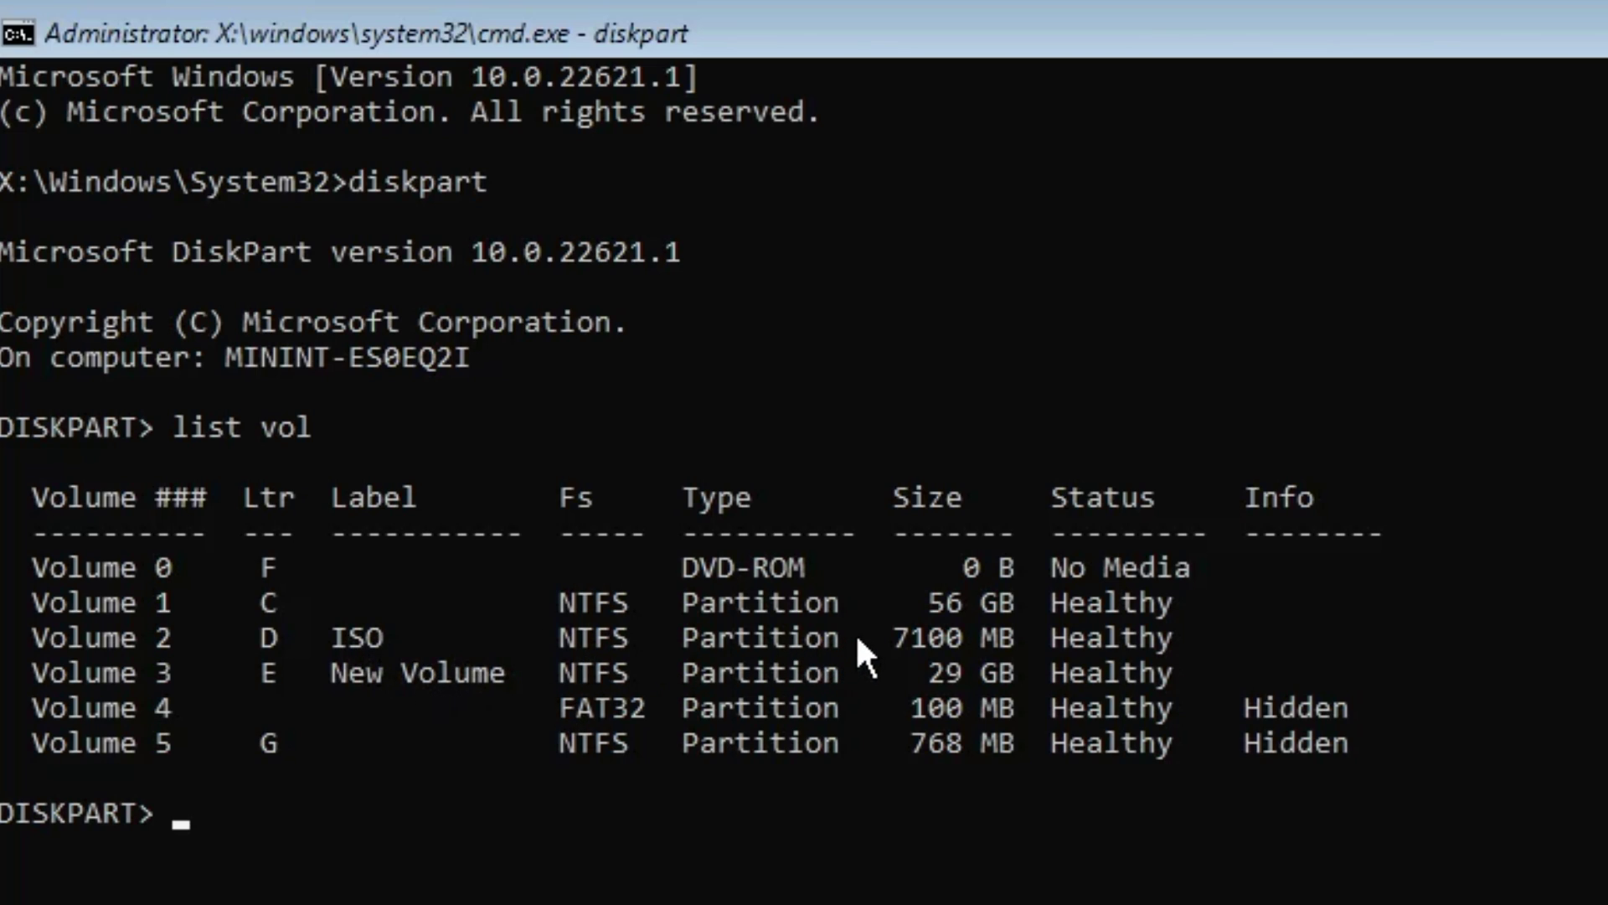
{"action": "left_click", "coordinate": [266, 635]}
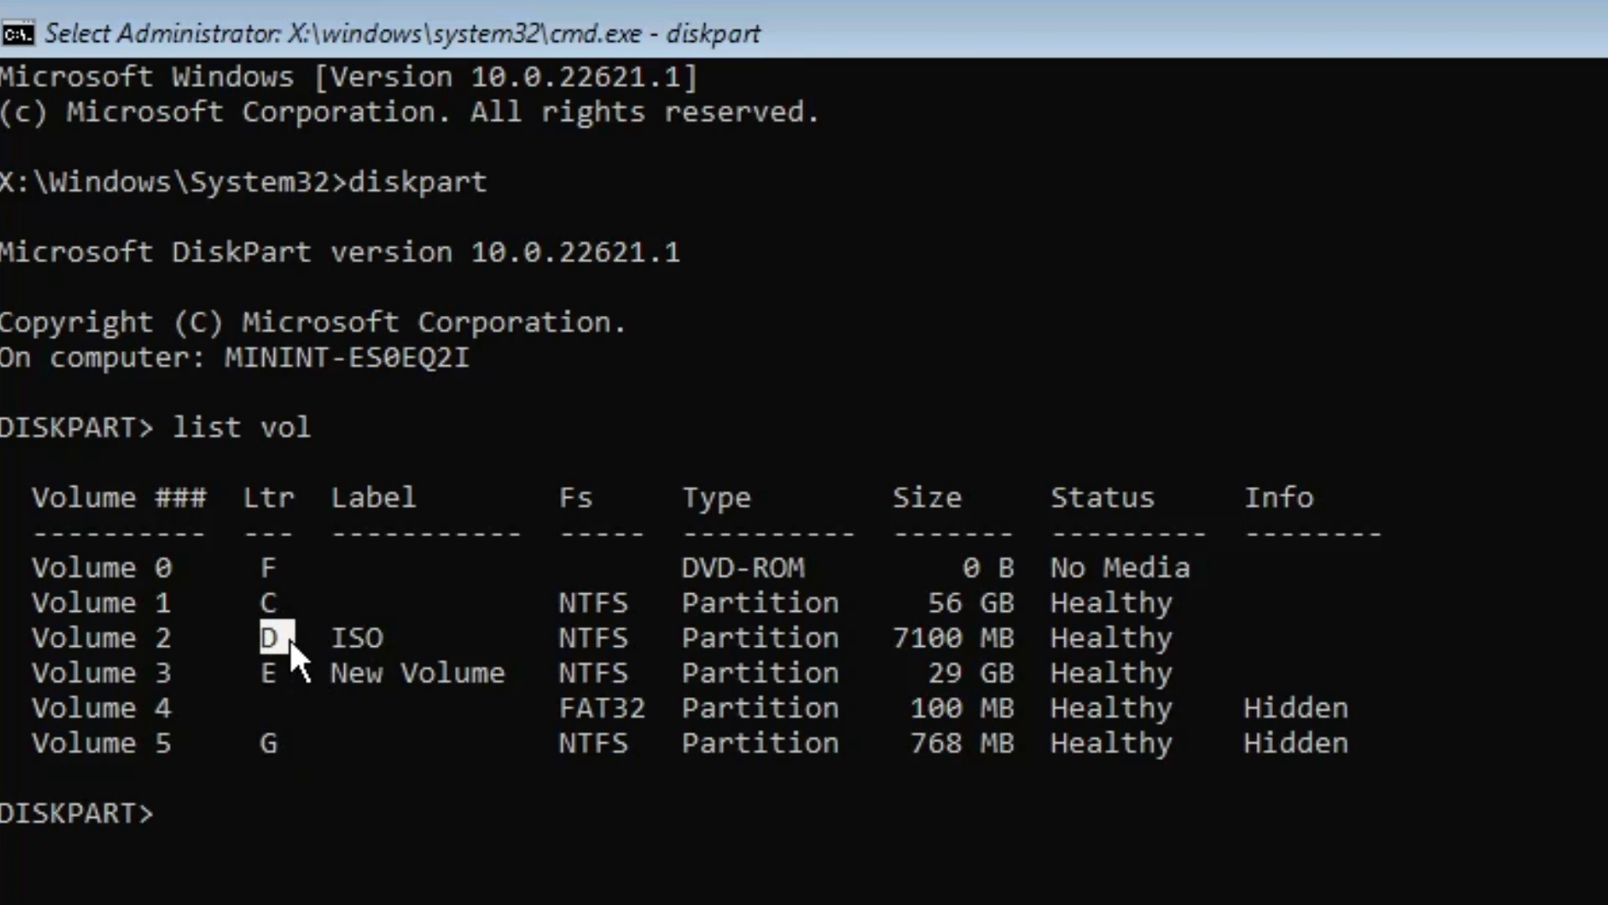
{"action": "type", "text": "exit"}
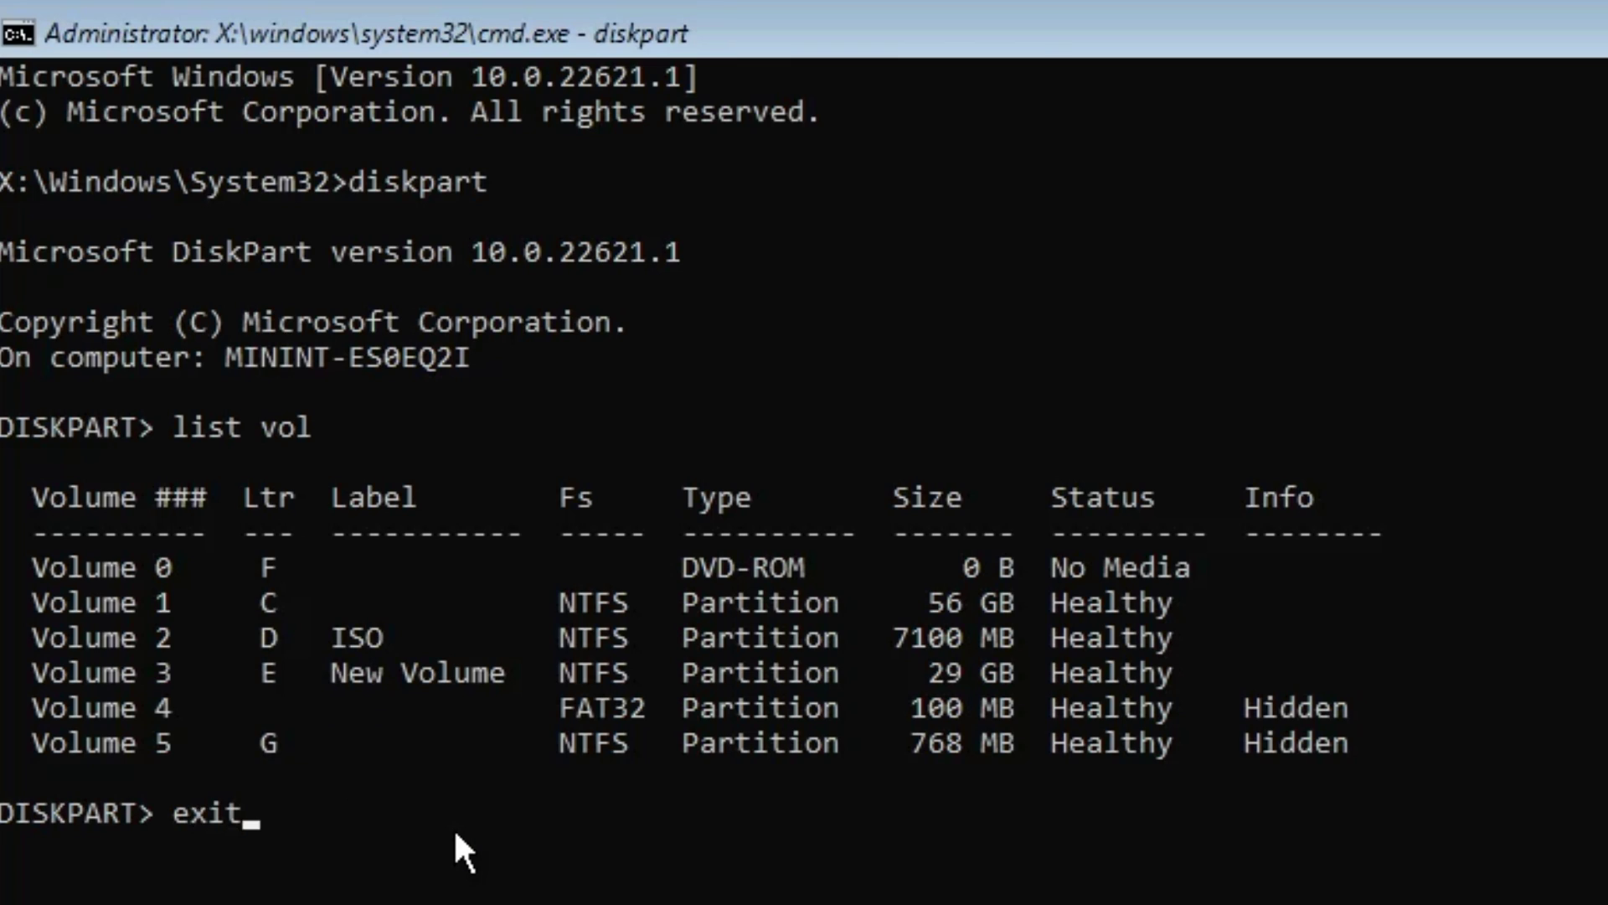
{"action": "key", "text": "Return"}
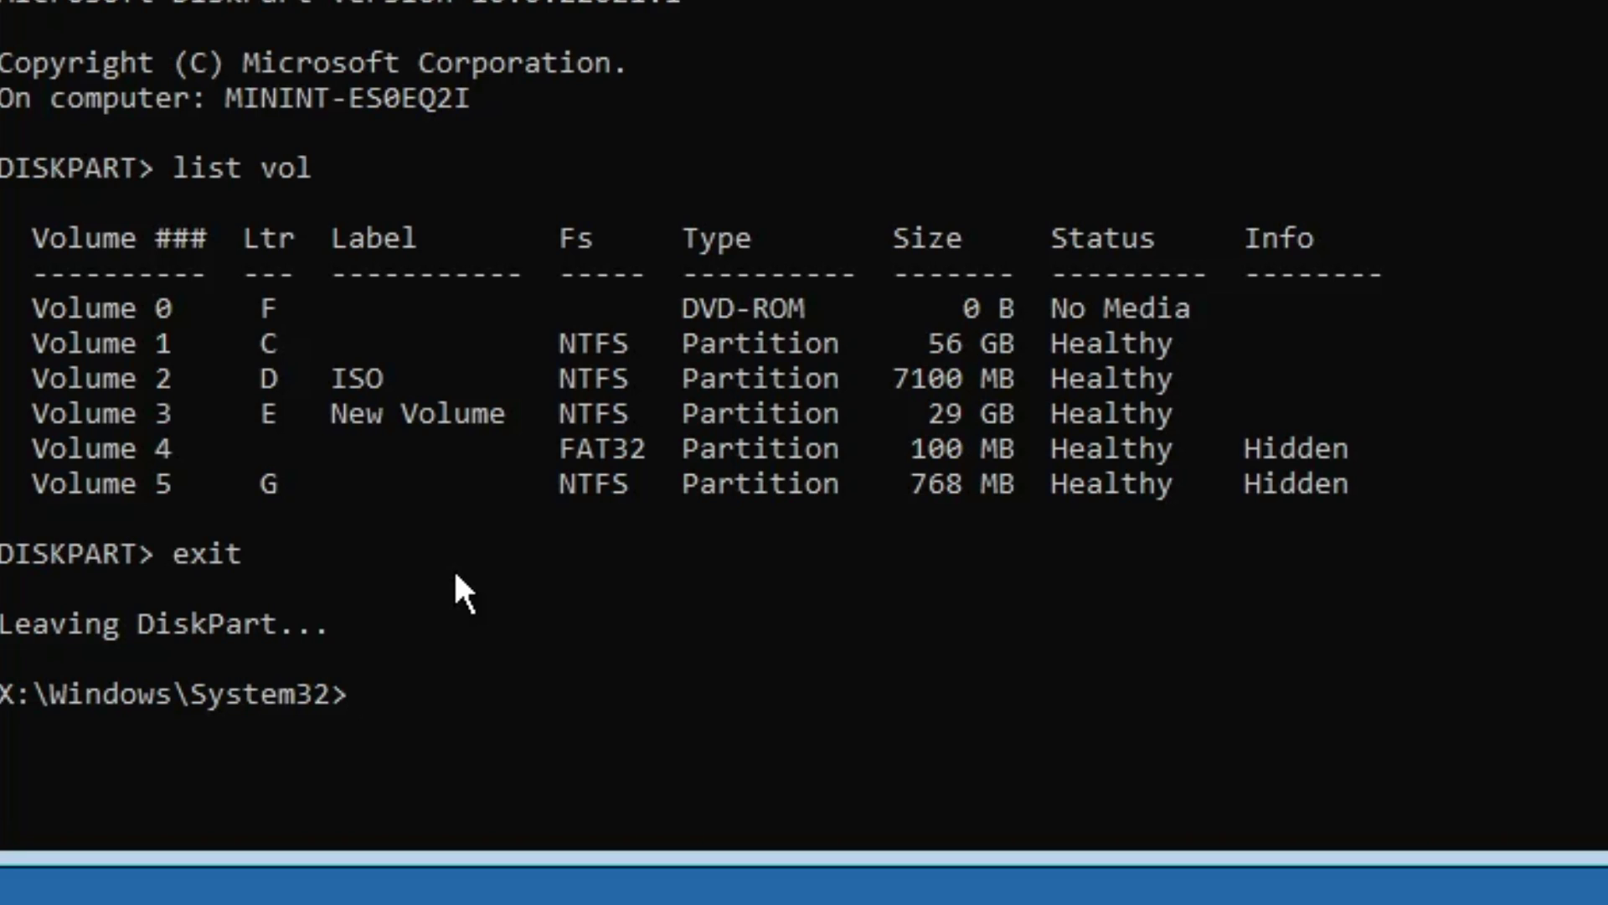
Step: Run D:\setup.exe from the Command Prompt to launch Windows Setup
{"action": "type", "text": "D:\\setup.exe"}
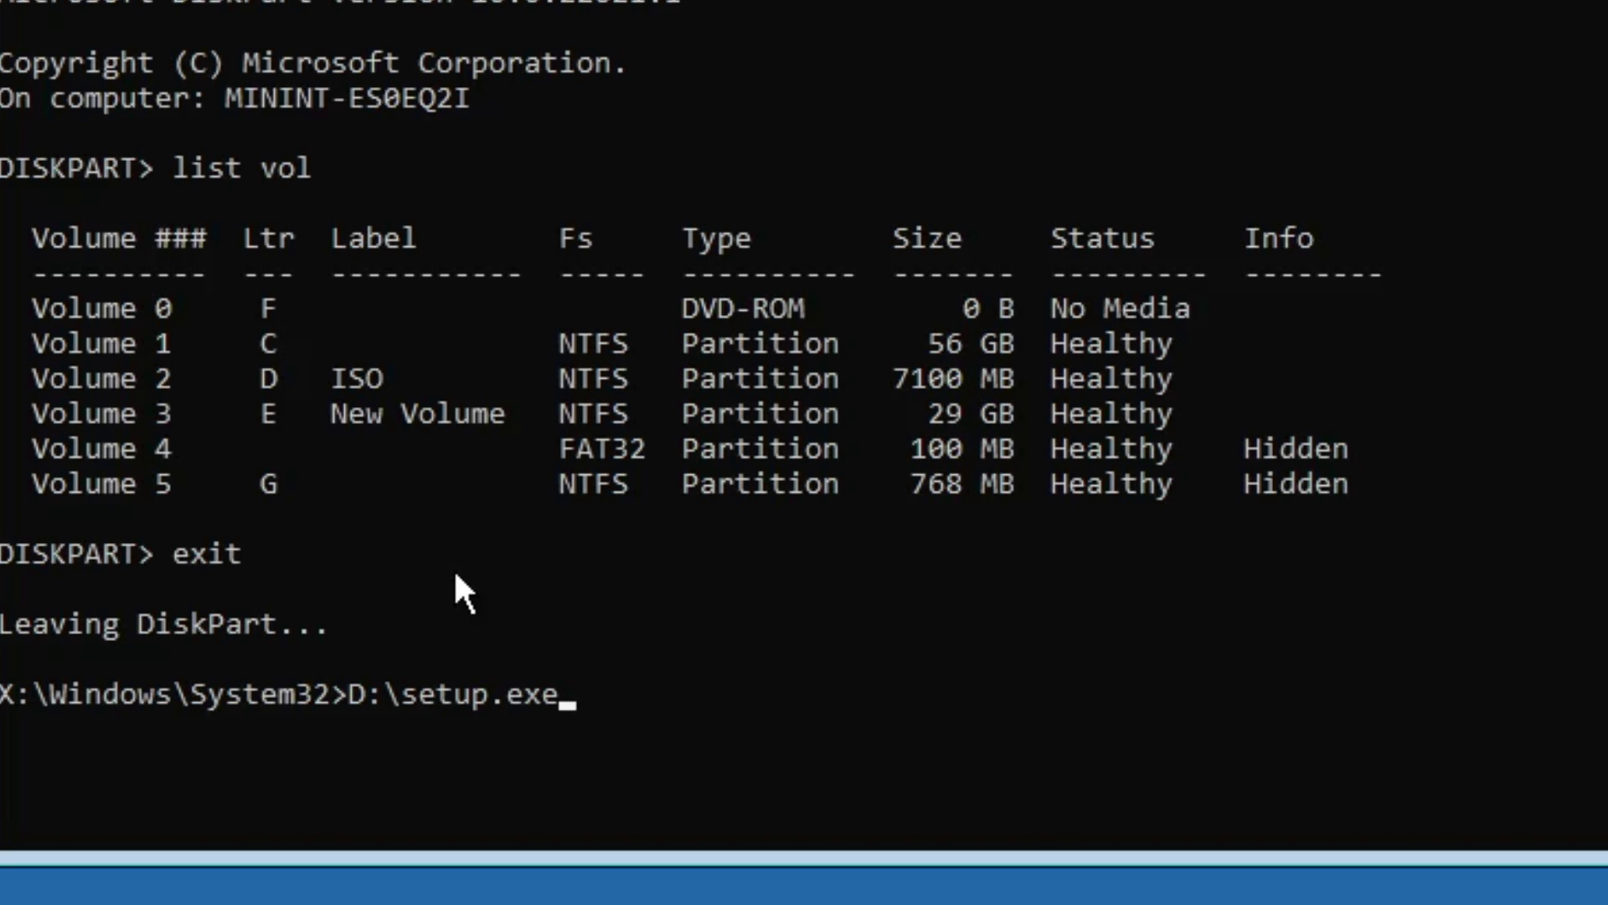
{"action": "key", "text": "Return"}
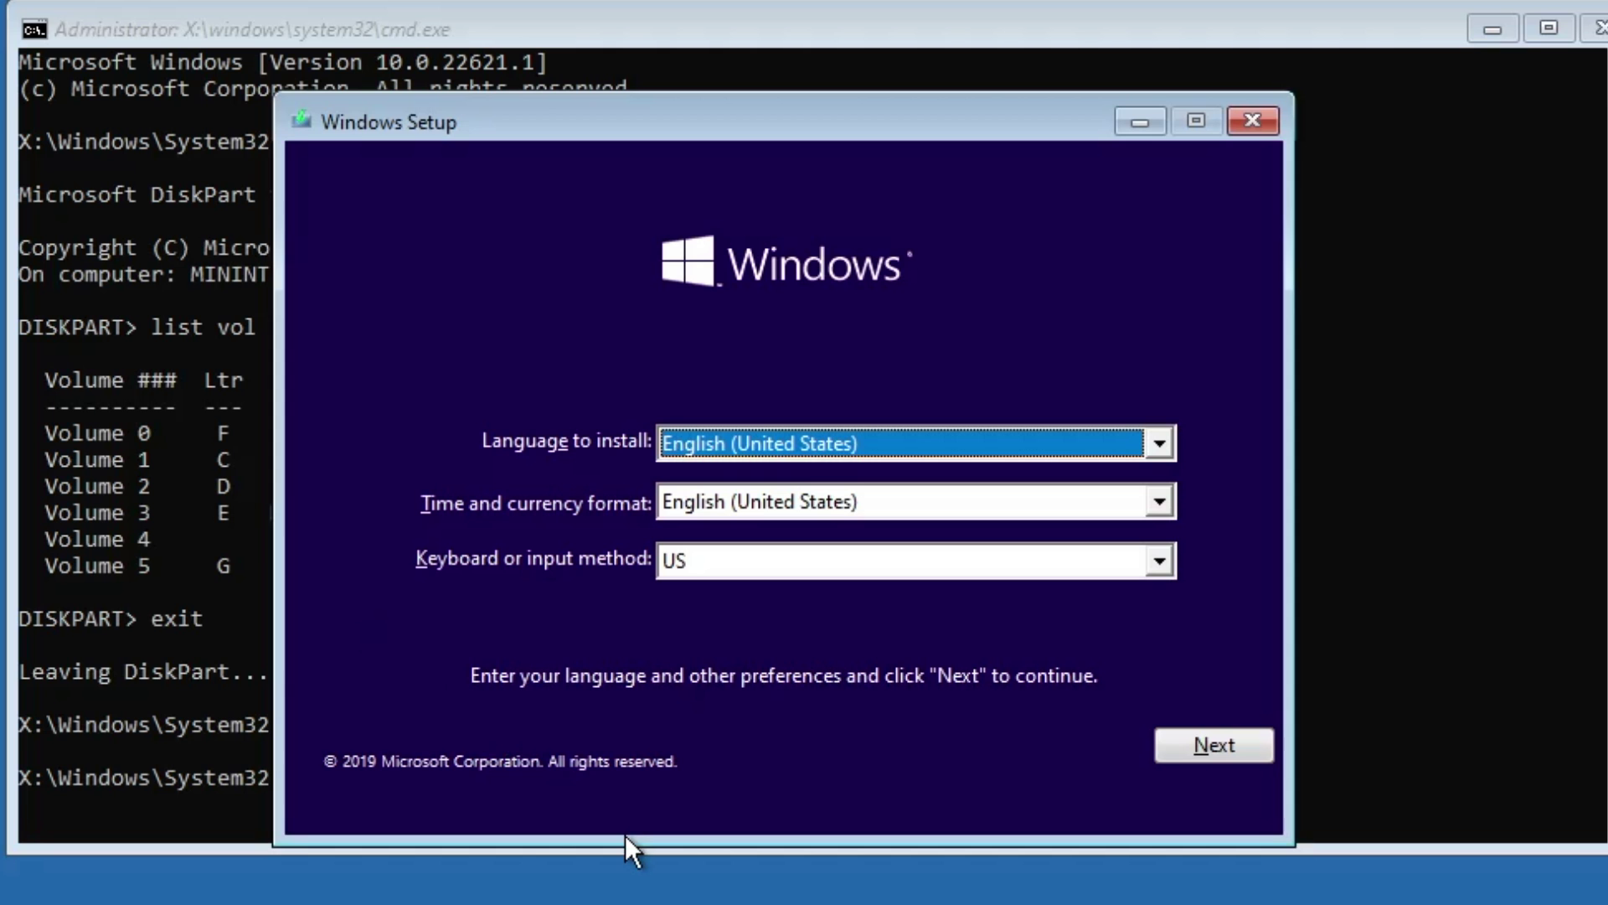
Step: Keep the default language settings, install without a product key, and choose Windows 10 Pro
{"action": "left_click_drag", "start_coordinate": [704, 124], "coordinate": [779, 182]}
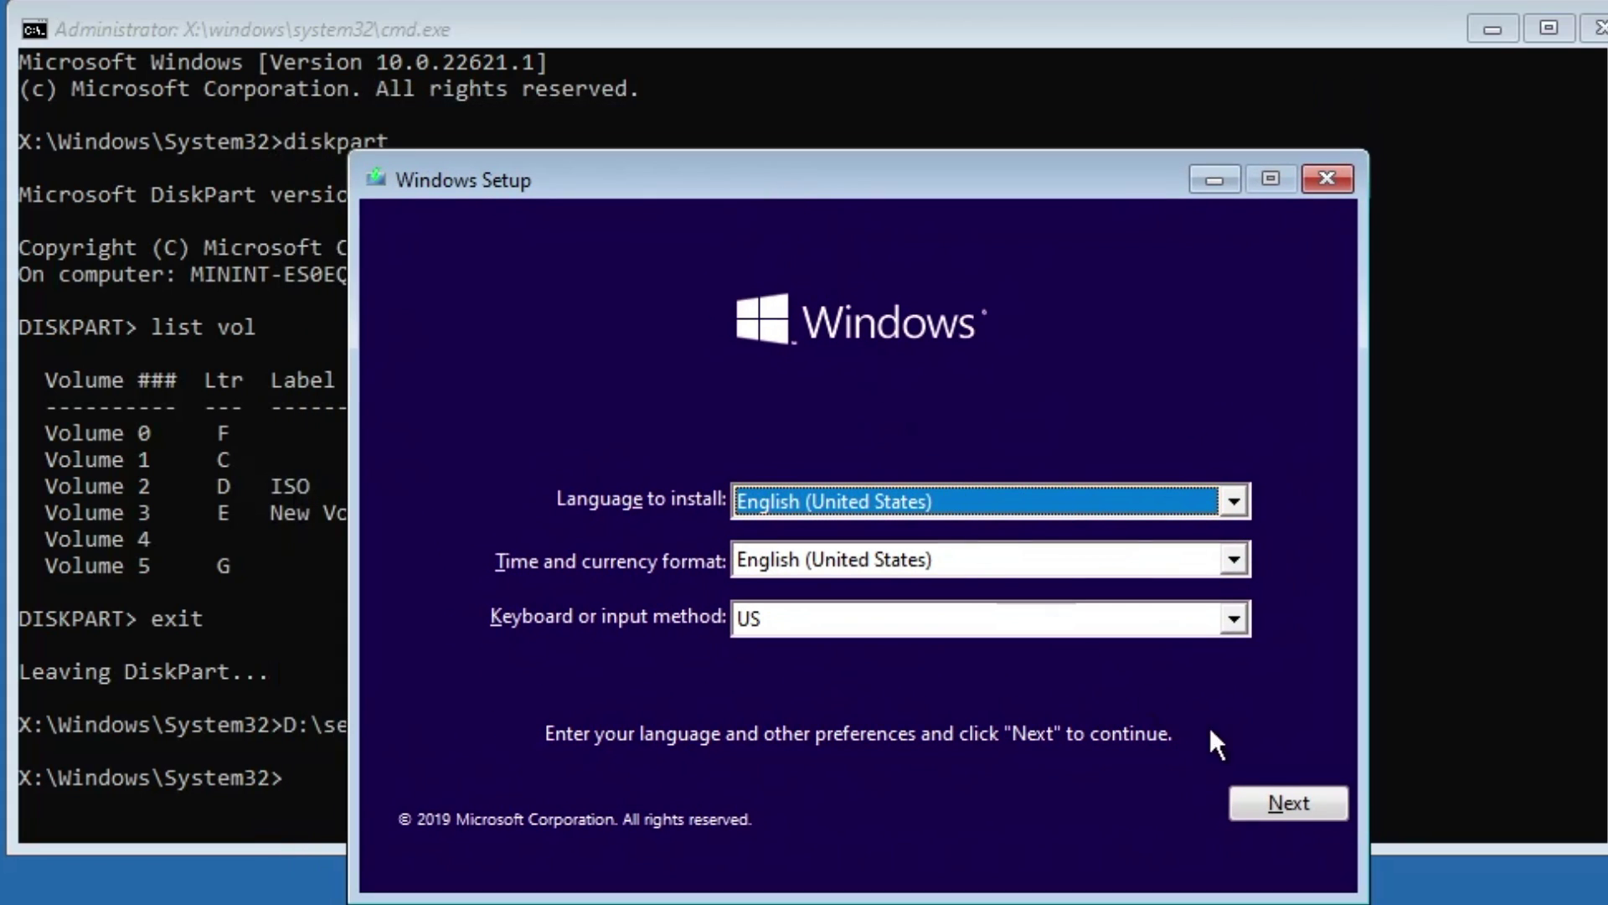
{"action": "left_click", "coordinate": [1277, 806]}
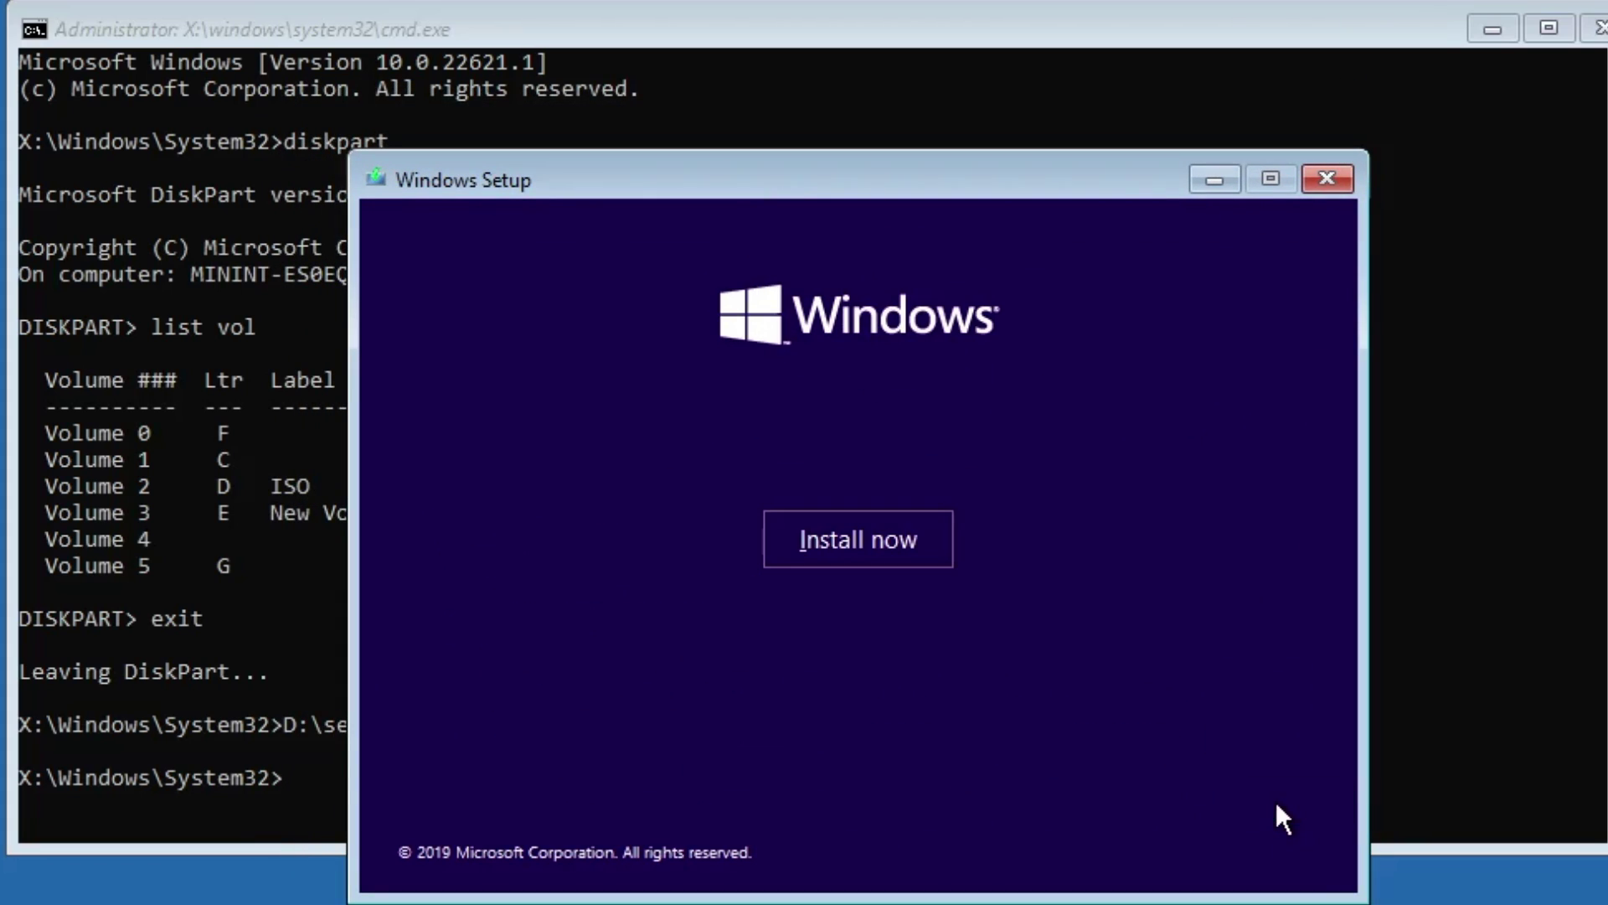
{"action": "left_click", "coordinate": [893, 535]}
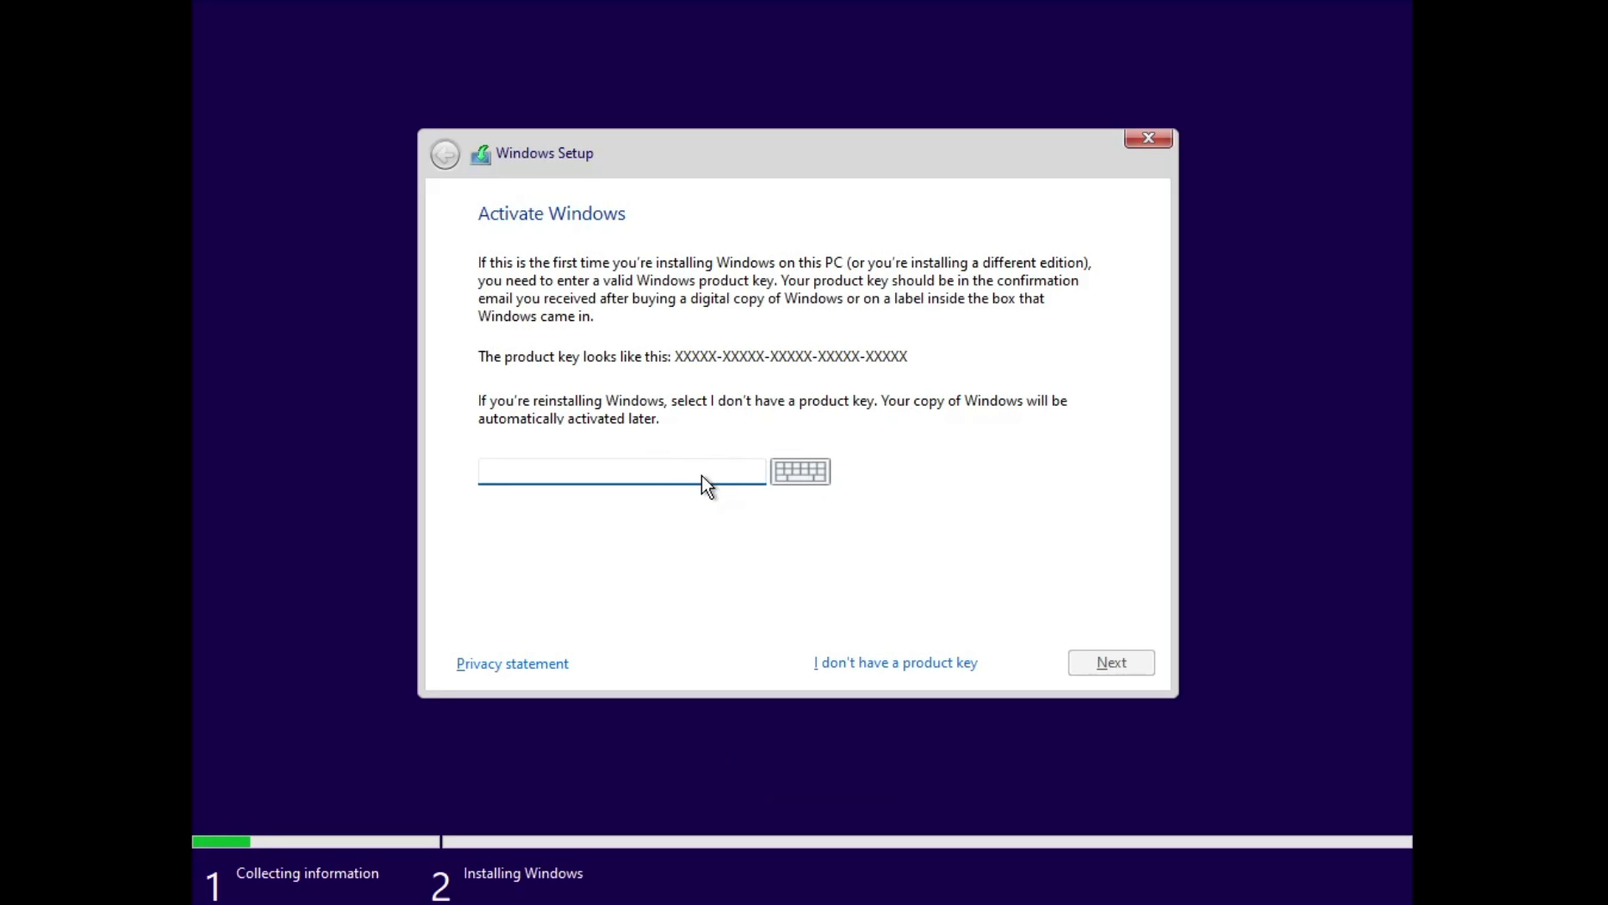
{"action": "left_click", "coordinate": [894, 663]}
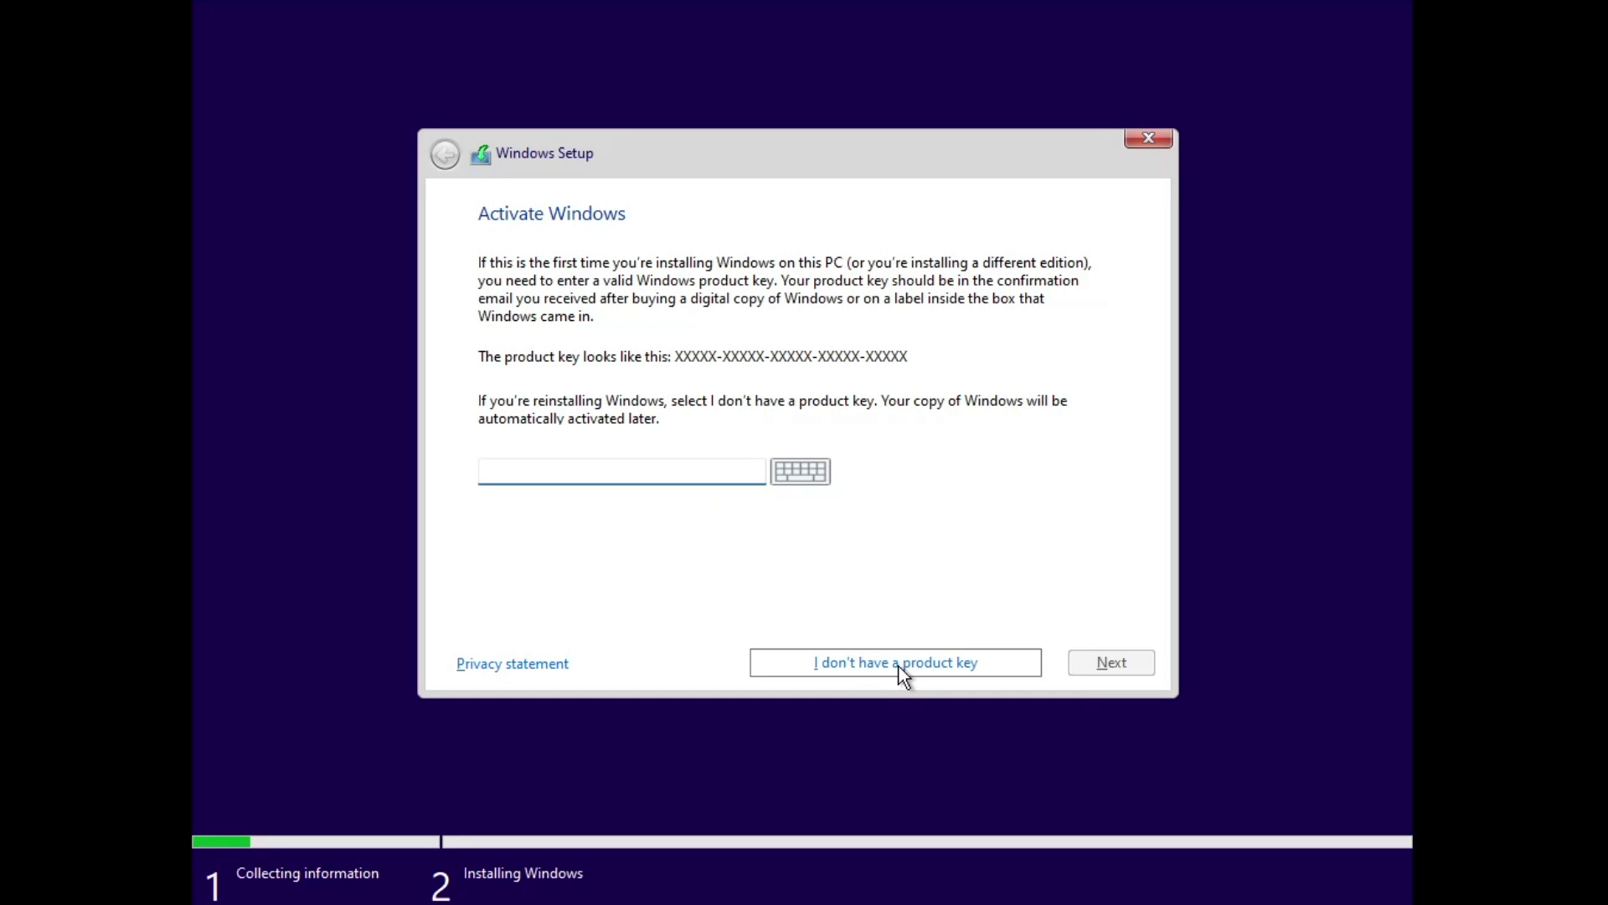
{"action": "left_click", "coordinate": [564, 411]}
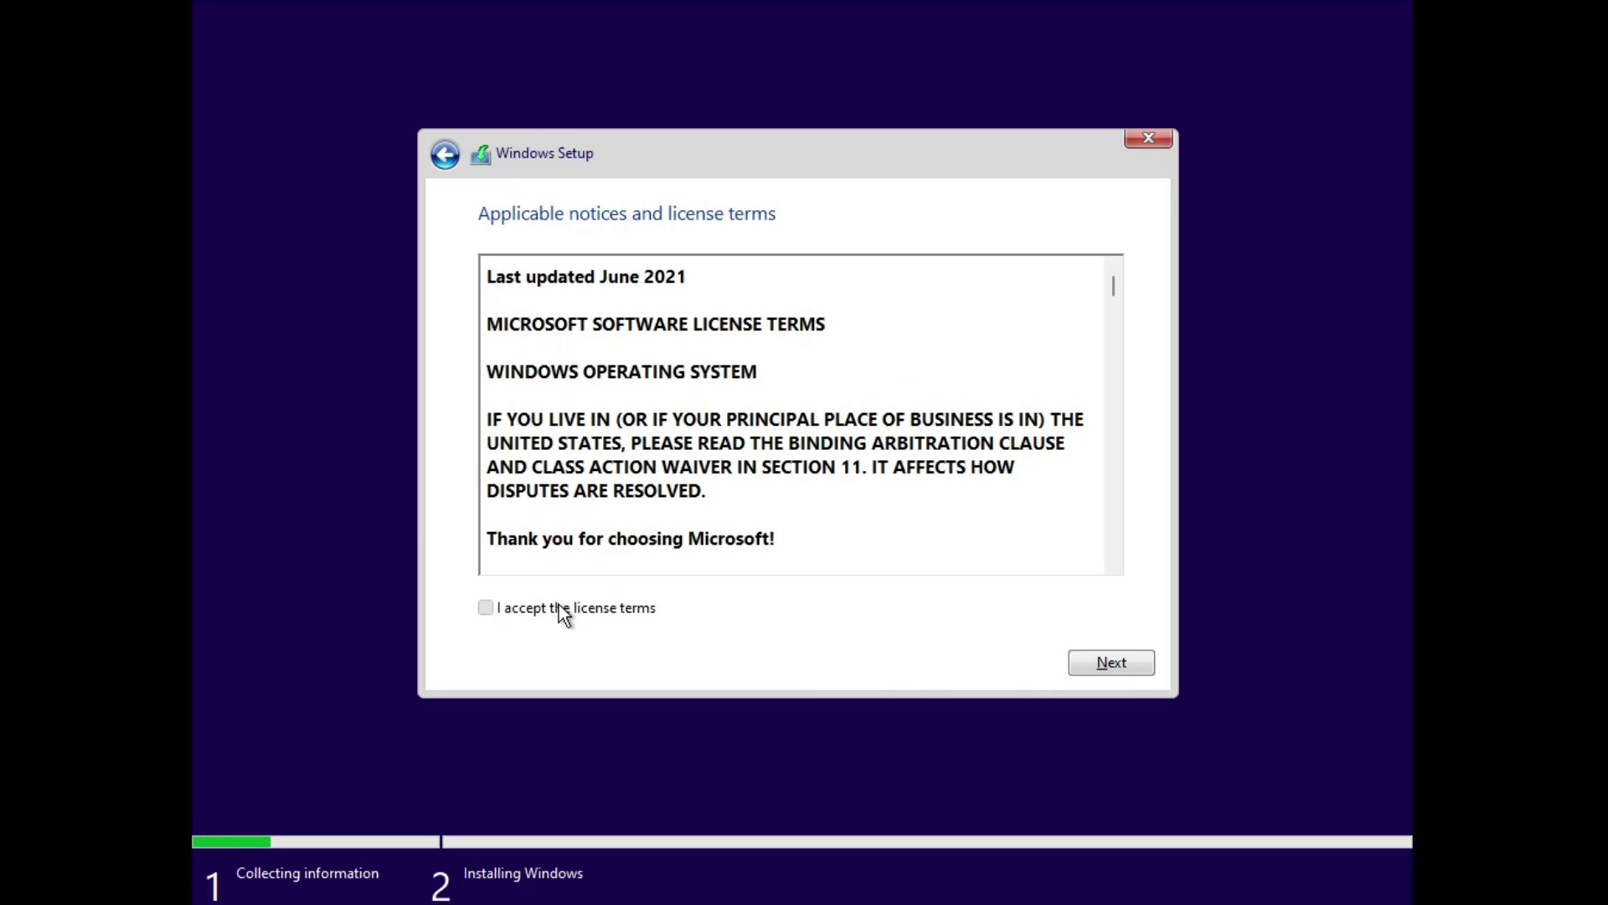
Step: Accept the license terms and choose Custom: Install Windows only (advanced)
{"action": "left_click", "coordinate": [563, 609]}
{"action": "left_click", "coordinate": [1102, 664]}
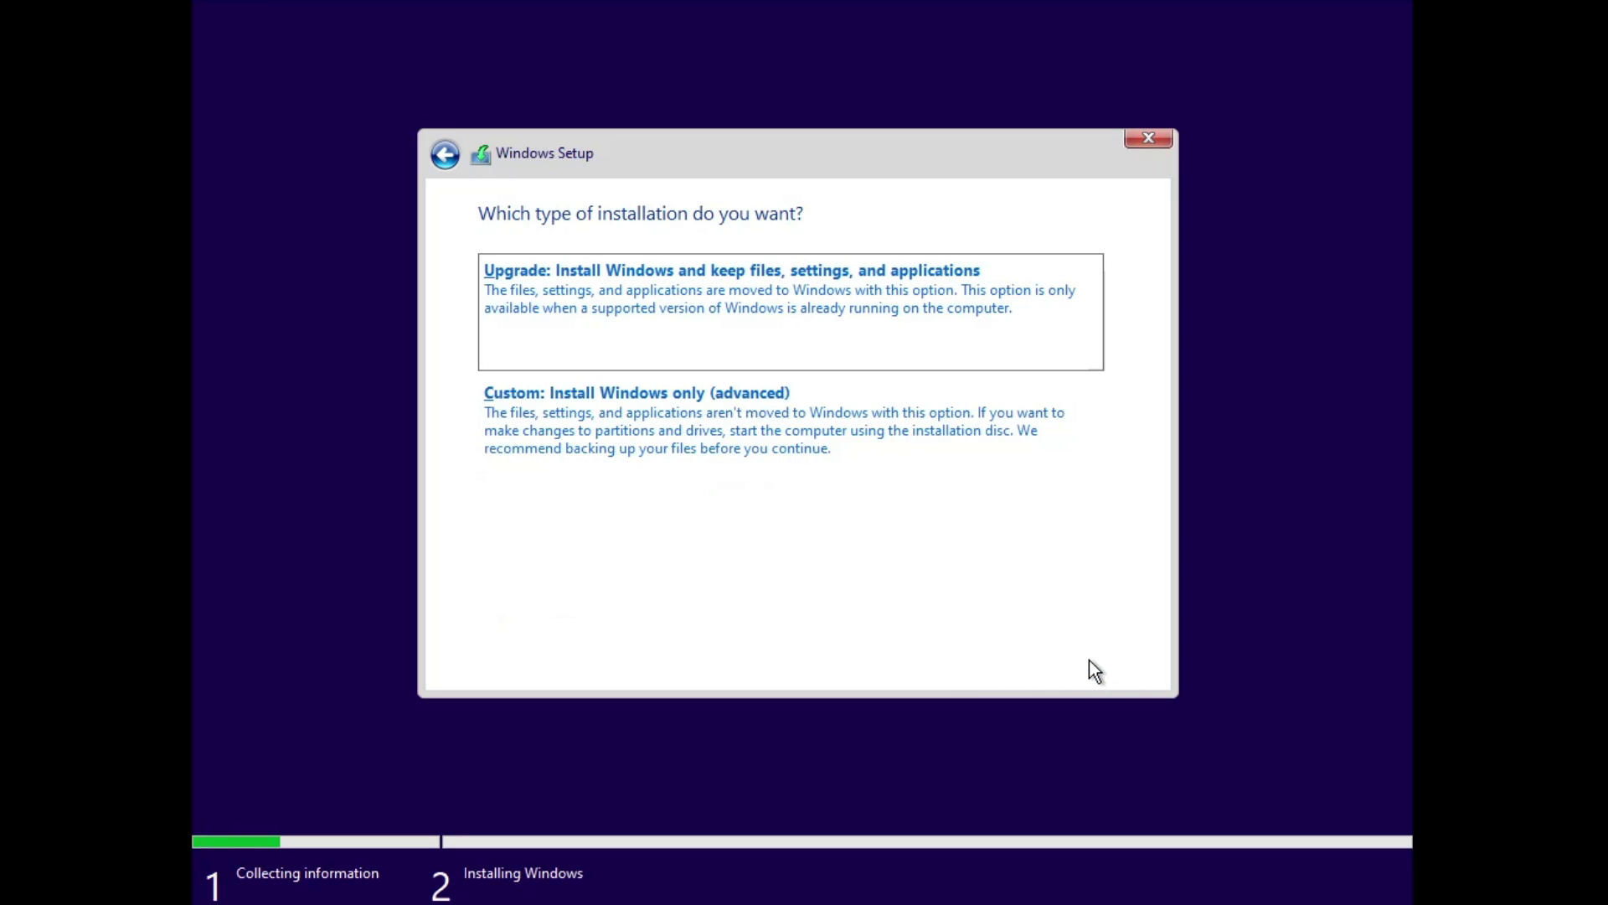
{"action": "left_click", "coordinate": [625, 432]}
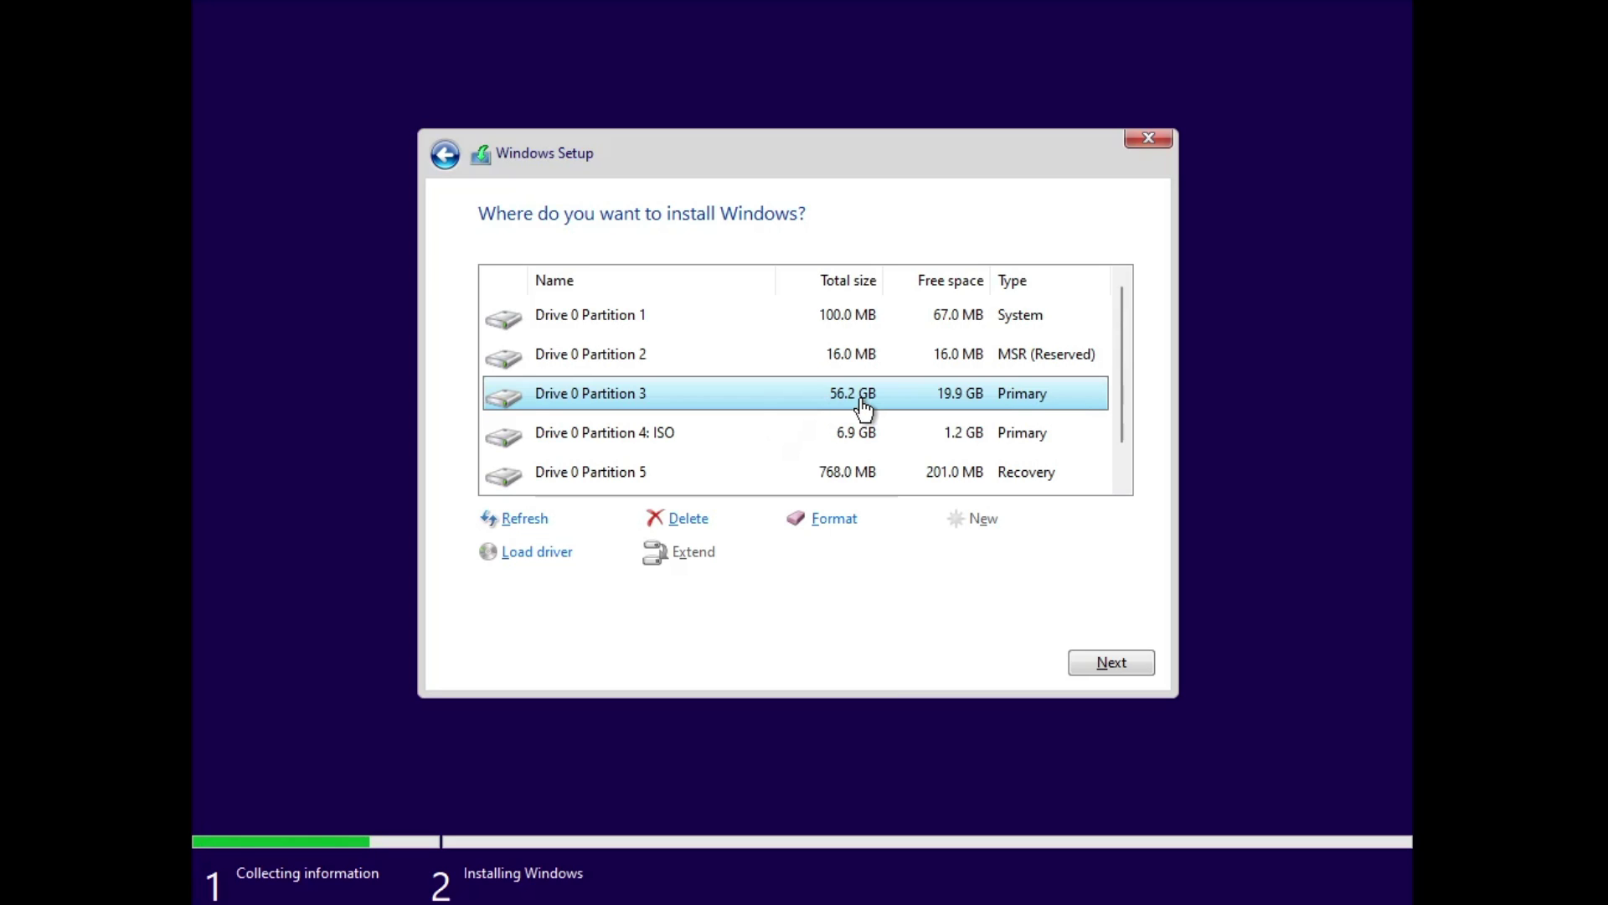
Step: Install Windows 10 onto Drive 0 Partition 6: New Volume (29.0 GB)
{"action": "scroll", "coordinate": [838, 409], "scroll_direction": "down", "scroll_amount": 1}
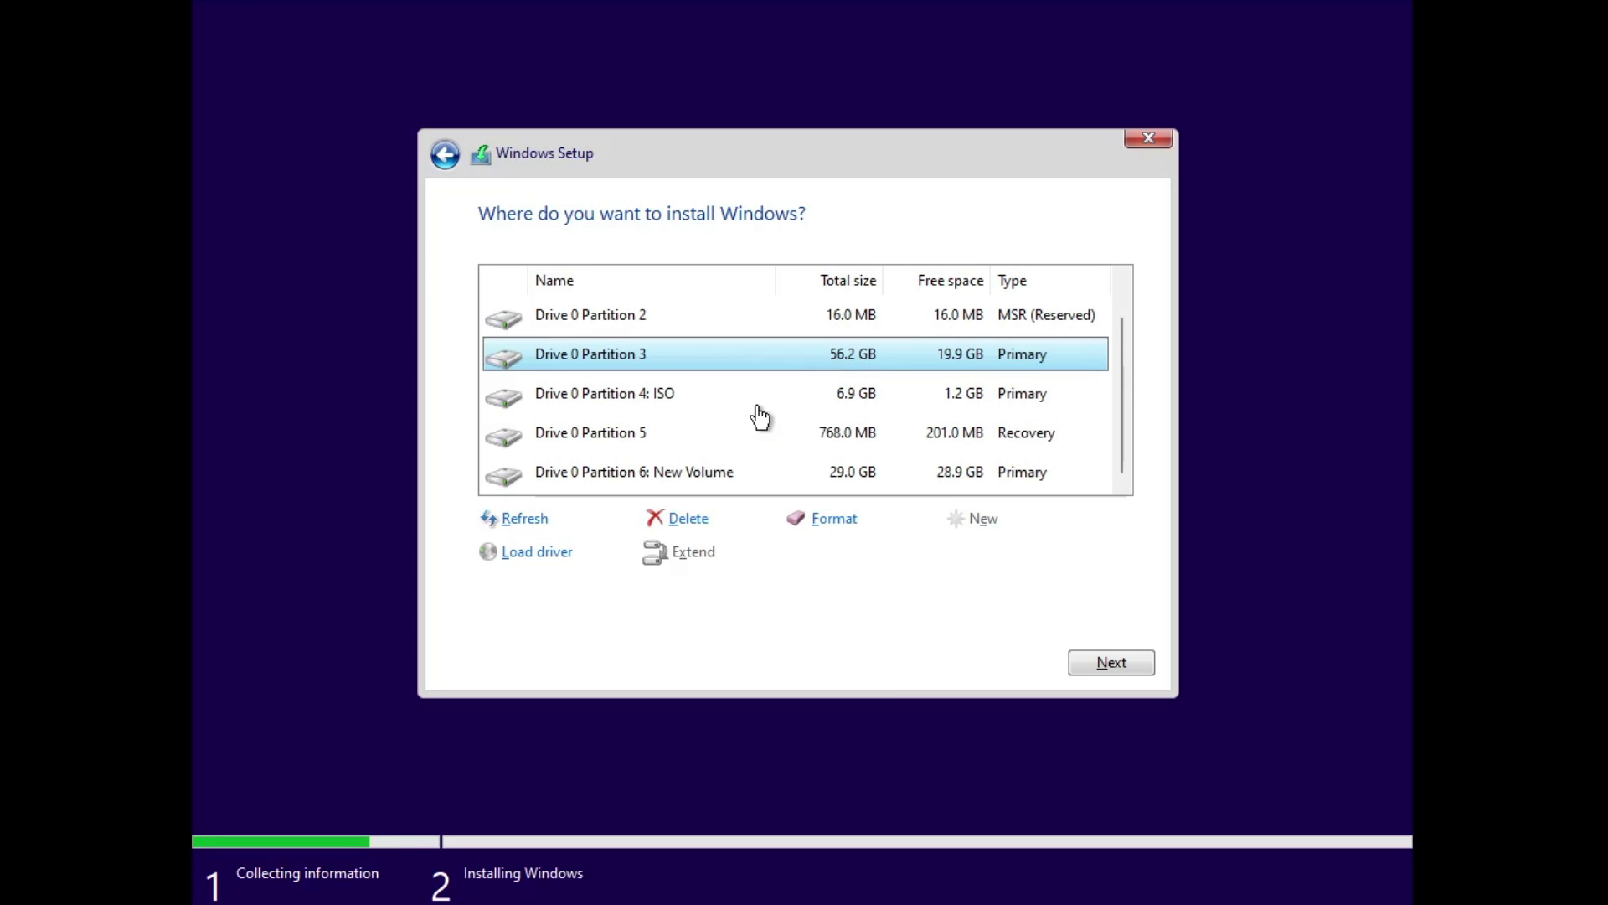
{"action": "left_click", "coordinate": [708, 478]}
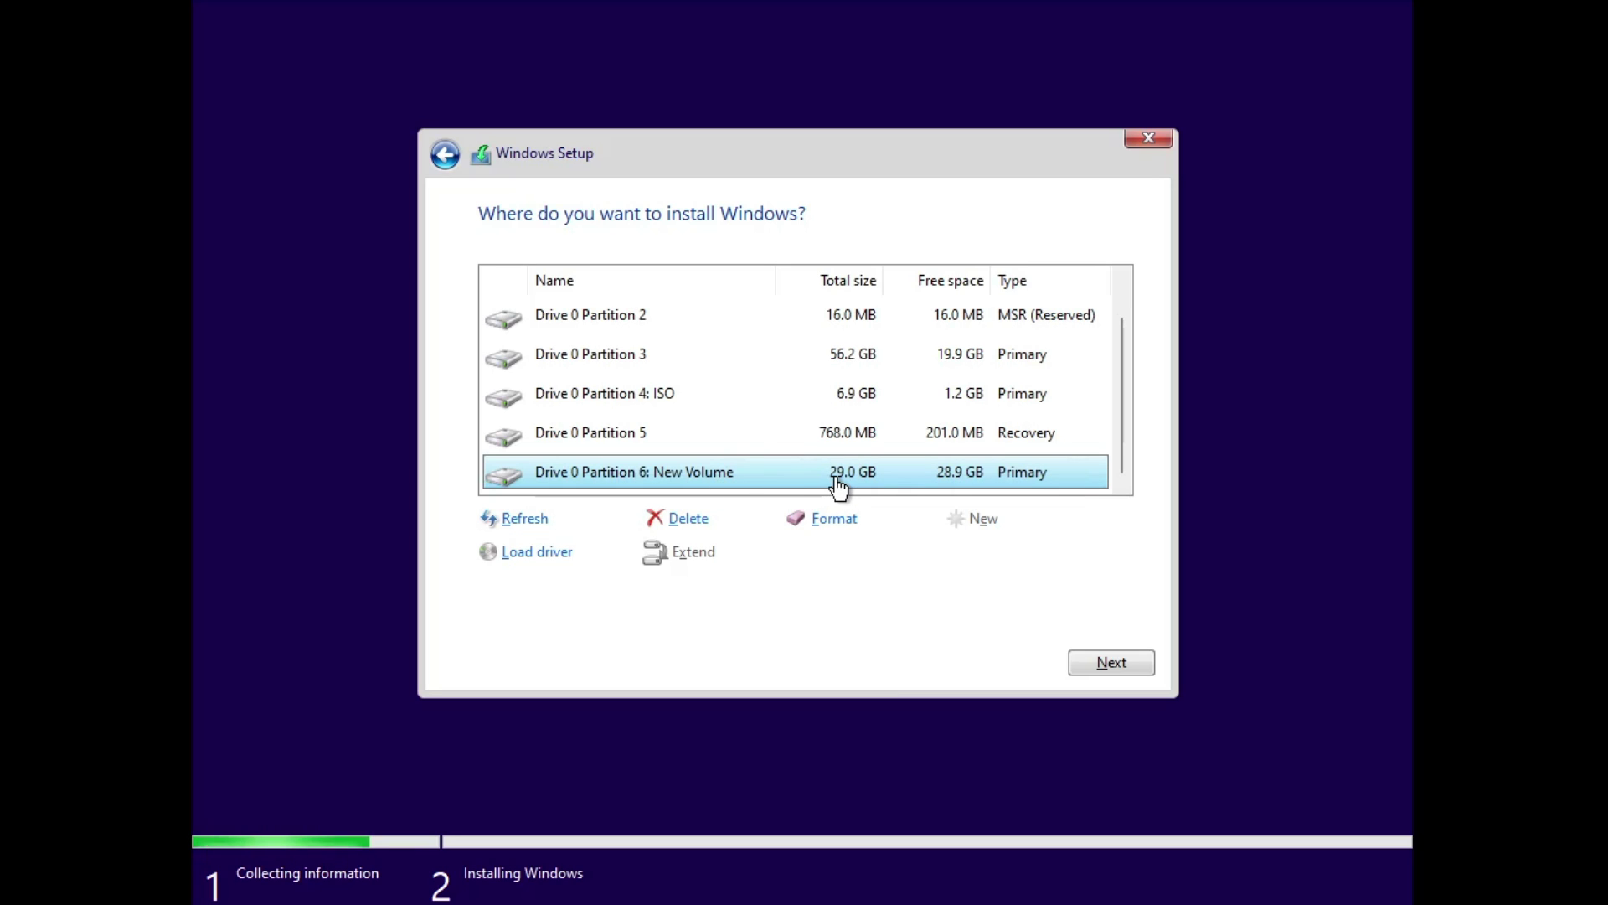
{"action": "left_click", "coordinate": [1113, 663]}
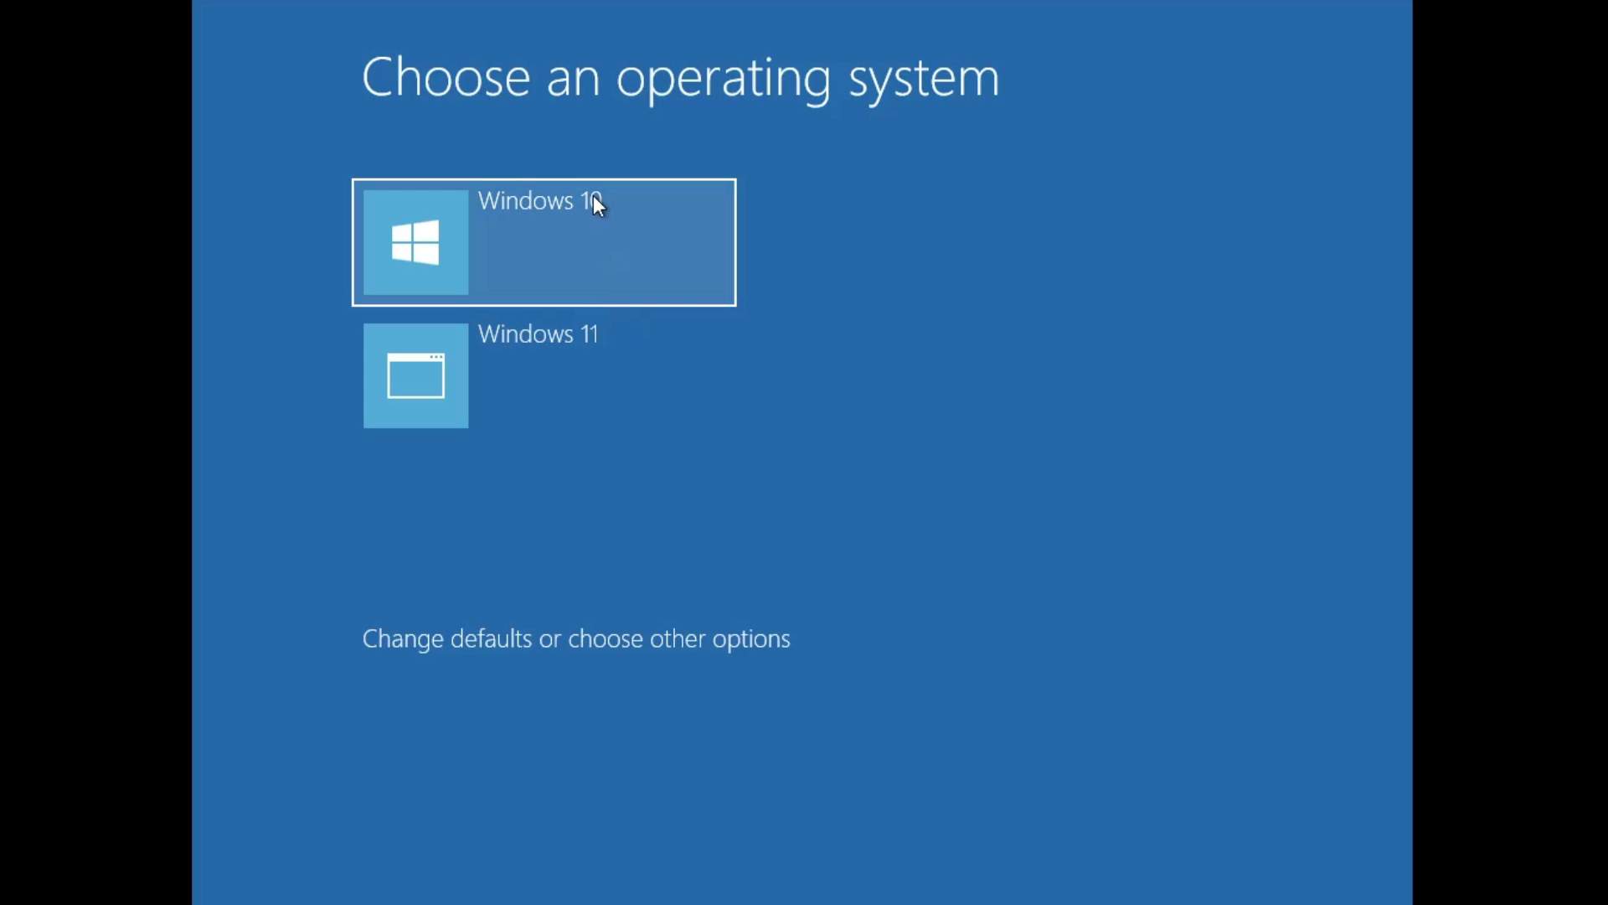
Step: Boot Windows 10, confirm United States region and US keyboard, and skip a second layout
{"action": "left_click", "coordinate": [521, 223]}
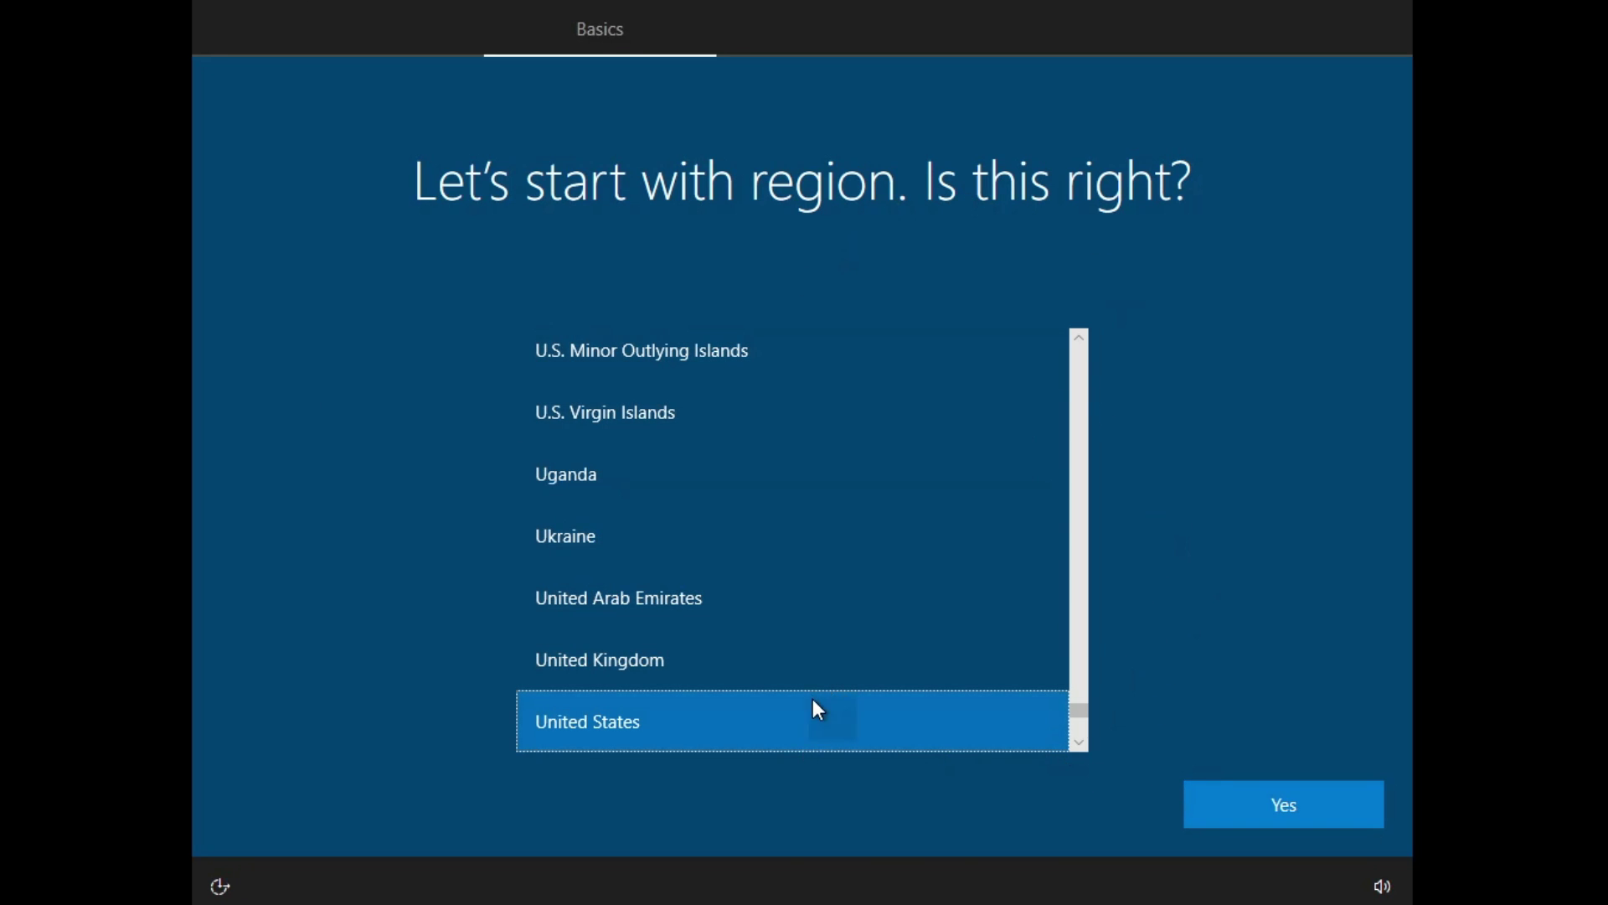
{"action": "left_click", "coordinate": [1282, 809]}
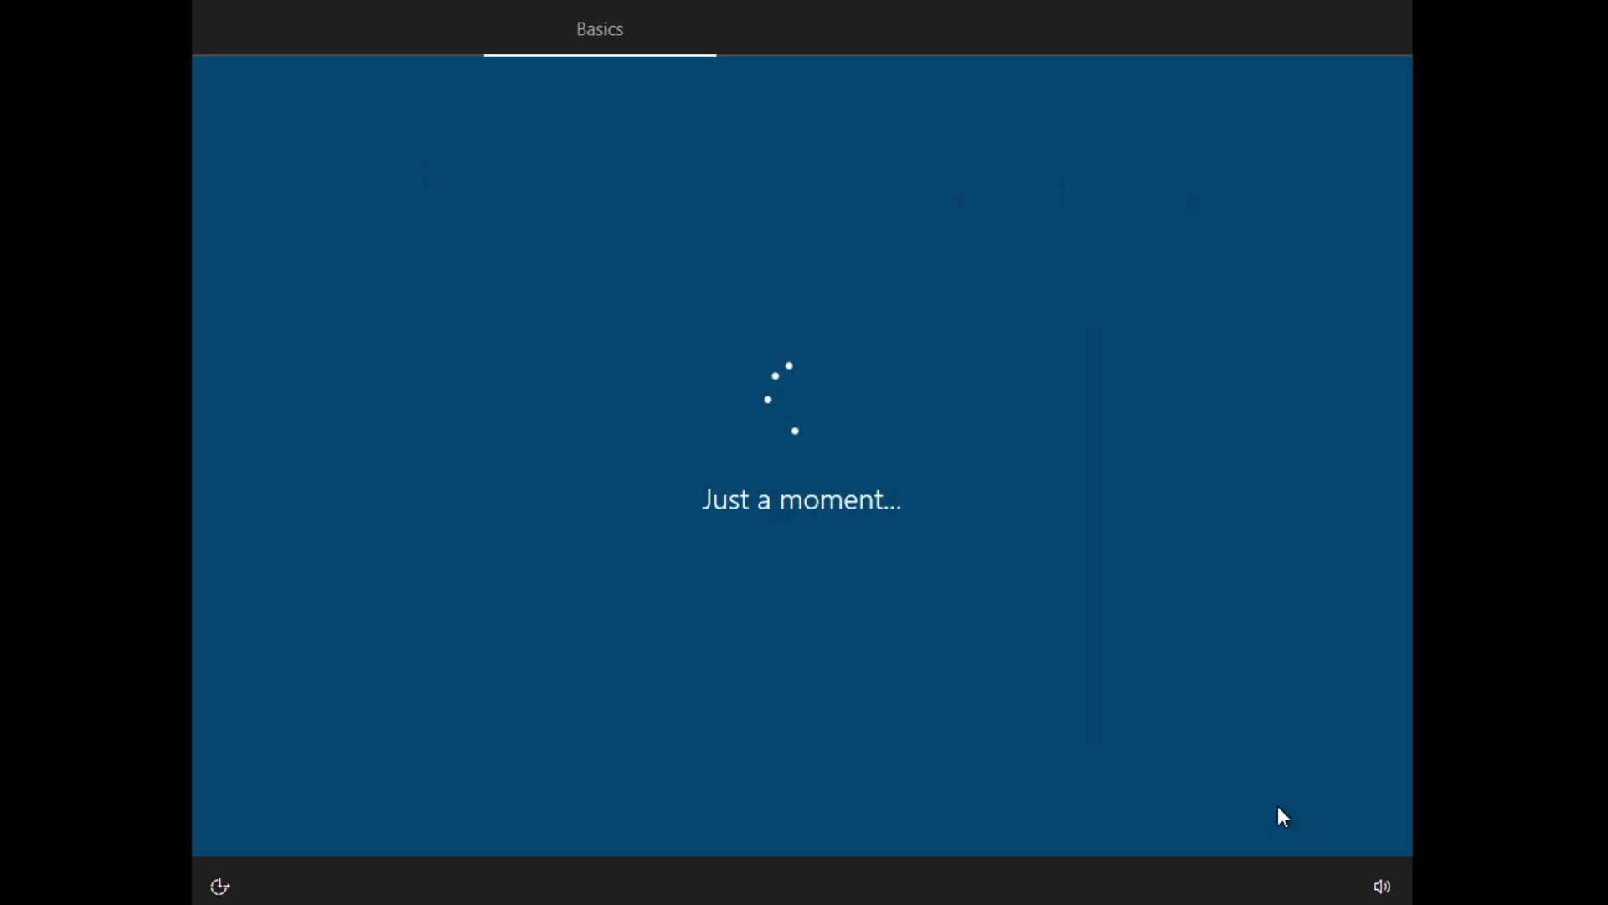
{"action": "left_click", "coordinate": [1277, 809]}
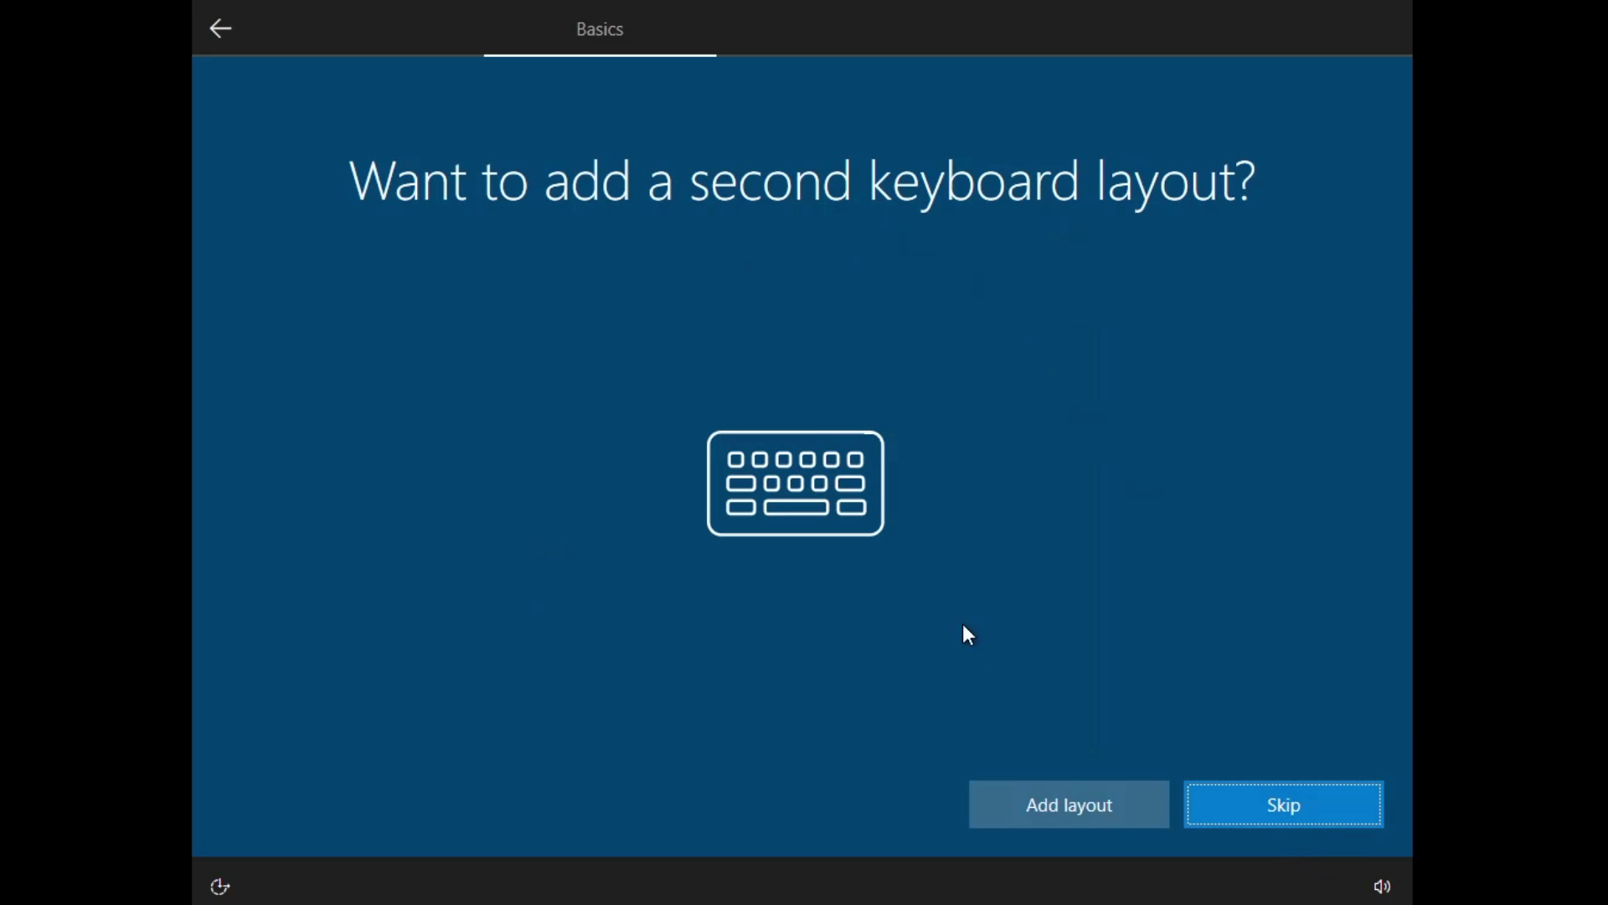
{"action": "left_click", "coordinate": [1275, 806]}
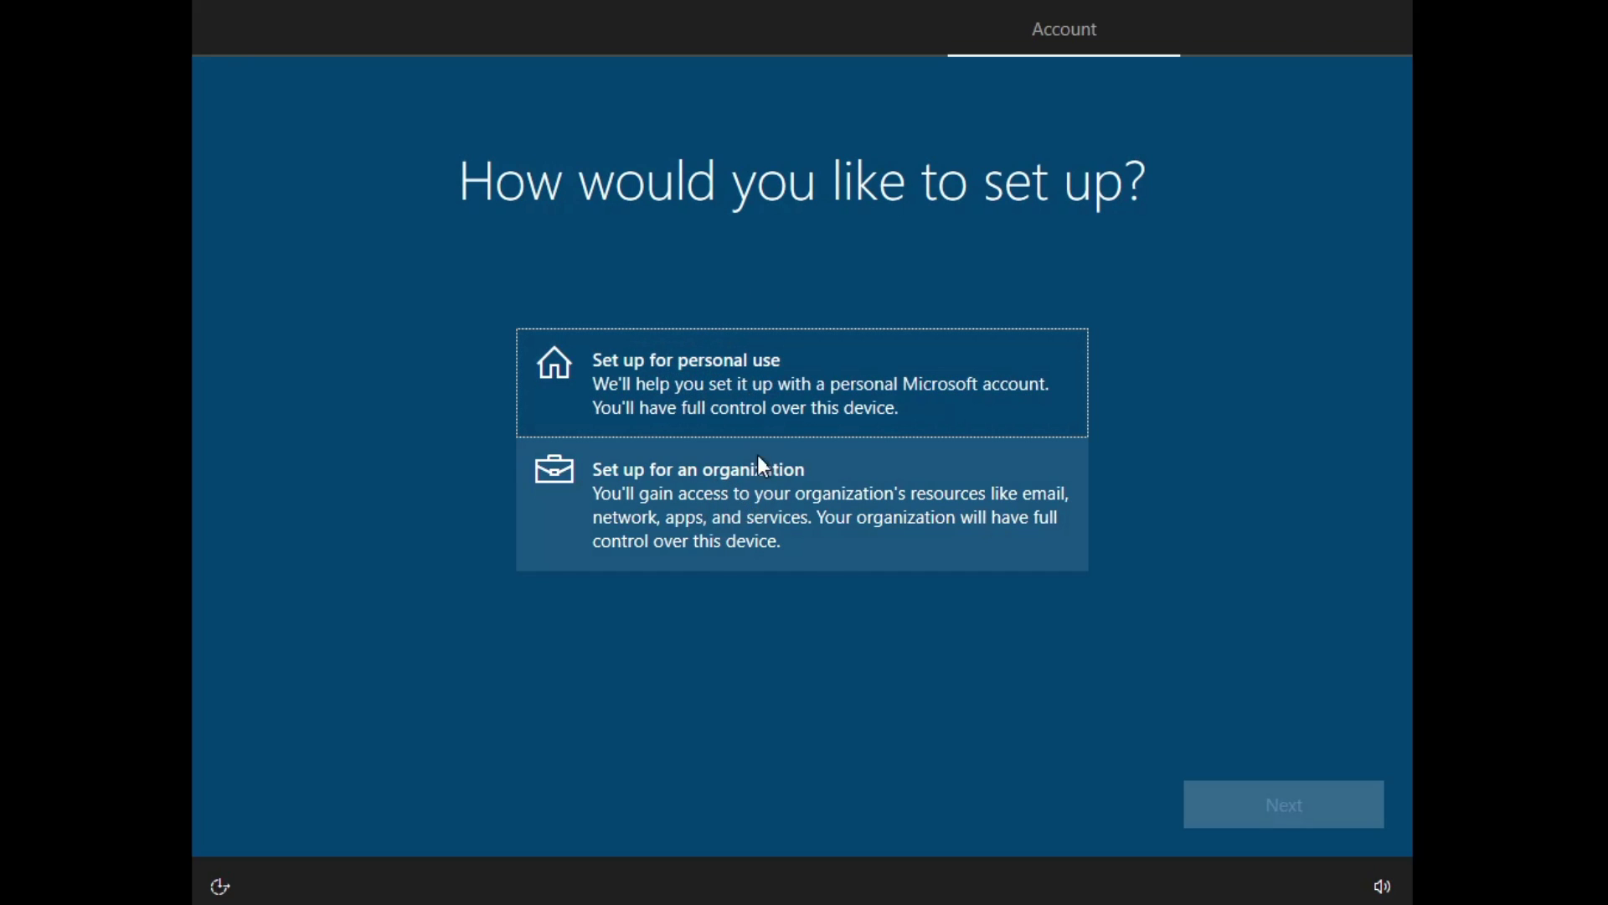
Step: Choose personal use and sign in with the Microsoft account e-mail and password
{"action": "left_click", "coordinate": [754, 423]}
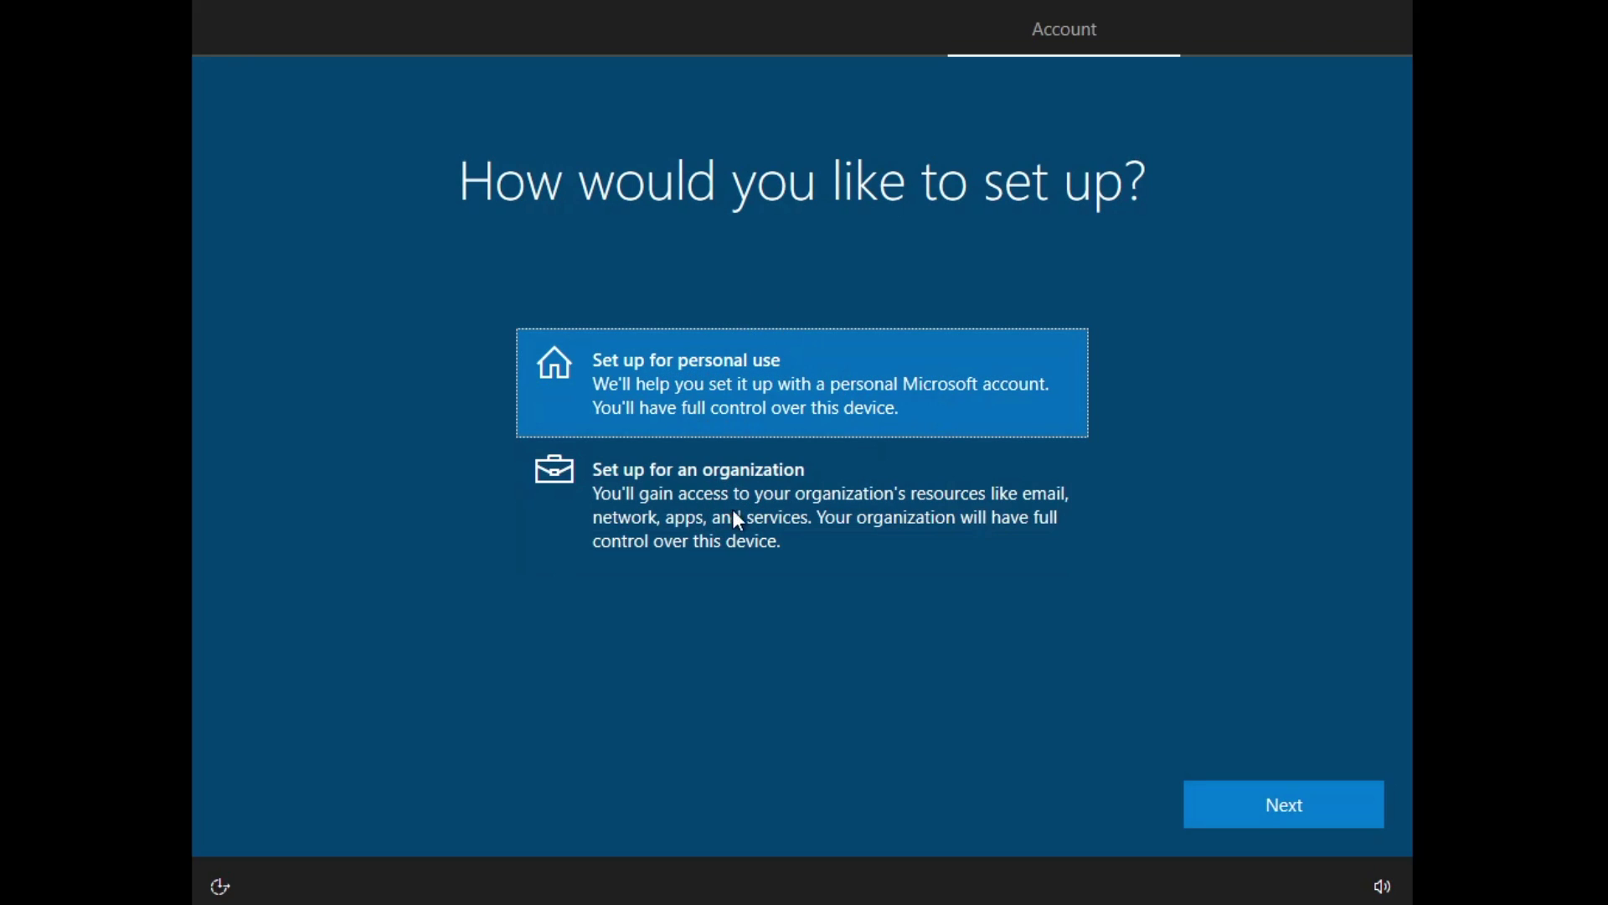
{"action": "left_click", "coordinate": [1293, 818]}
{"action": "left_click", "coordinate": [1291, 816]}
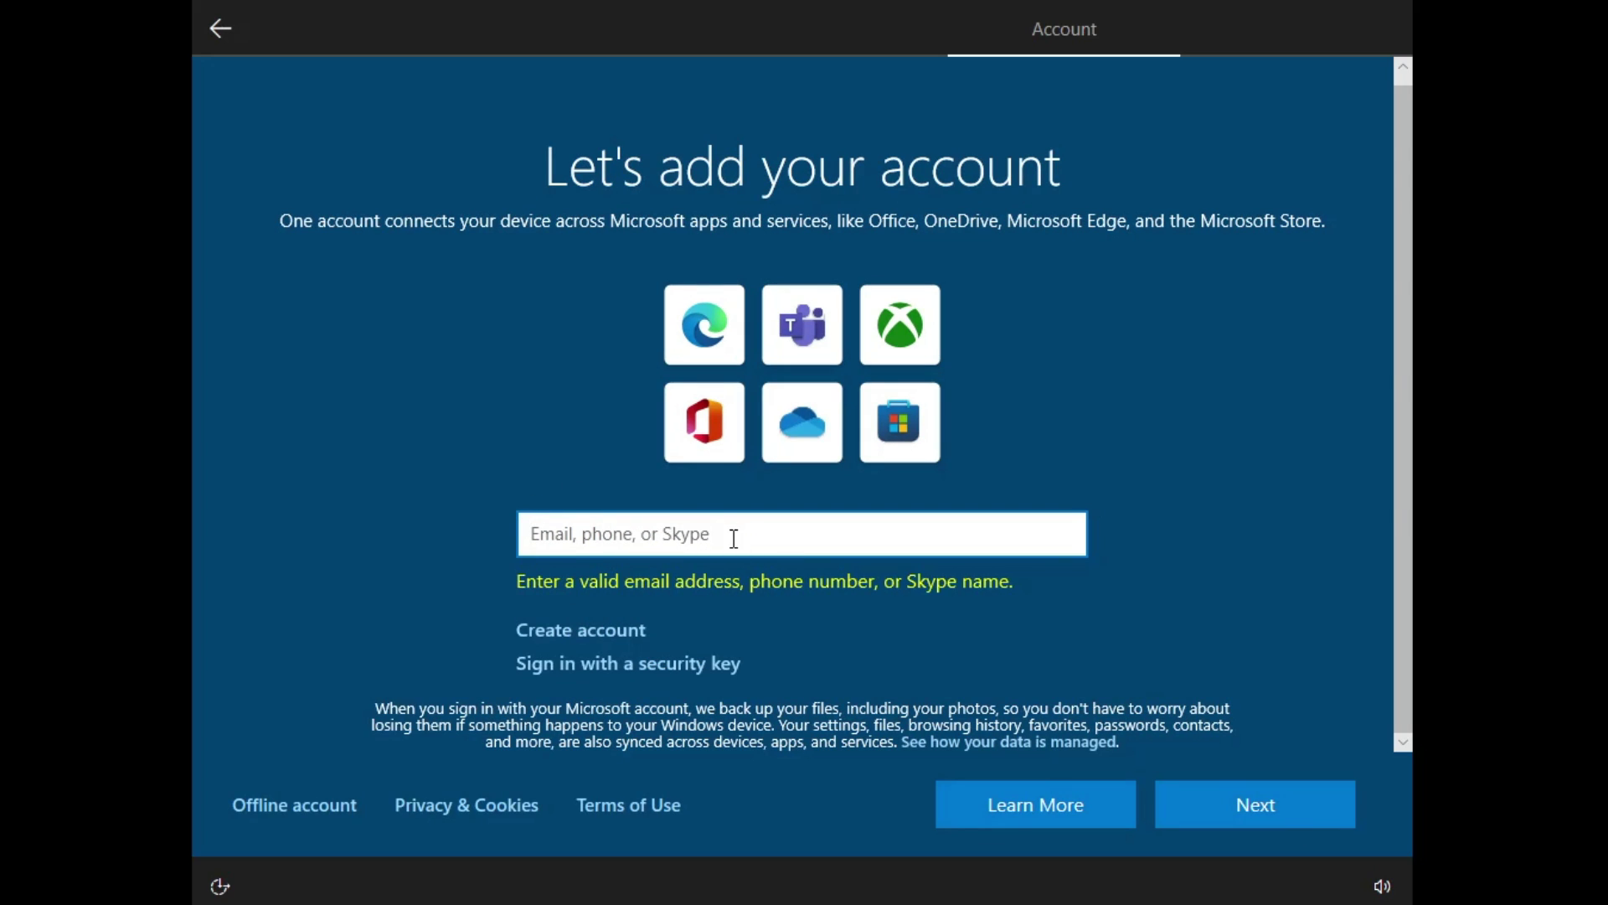
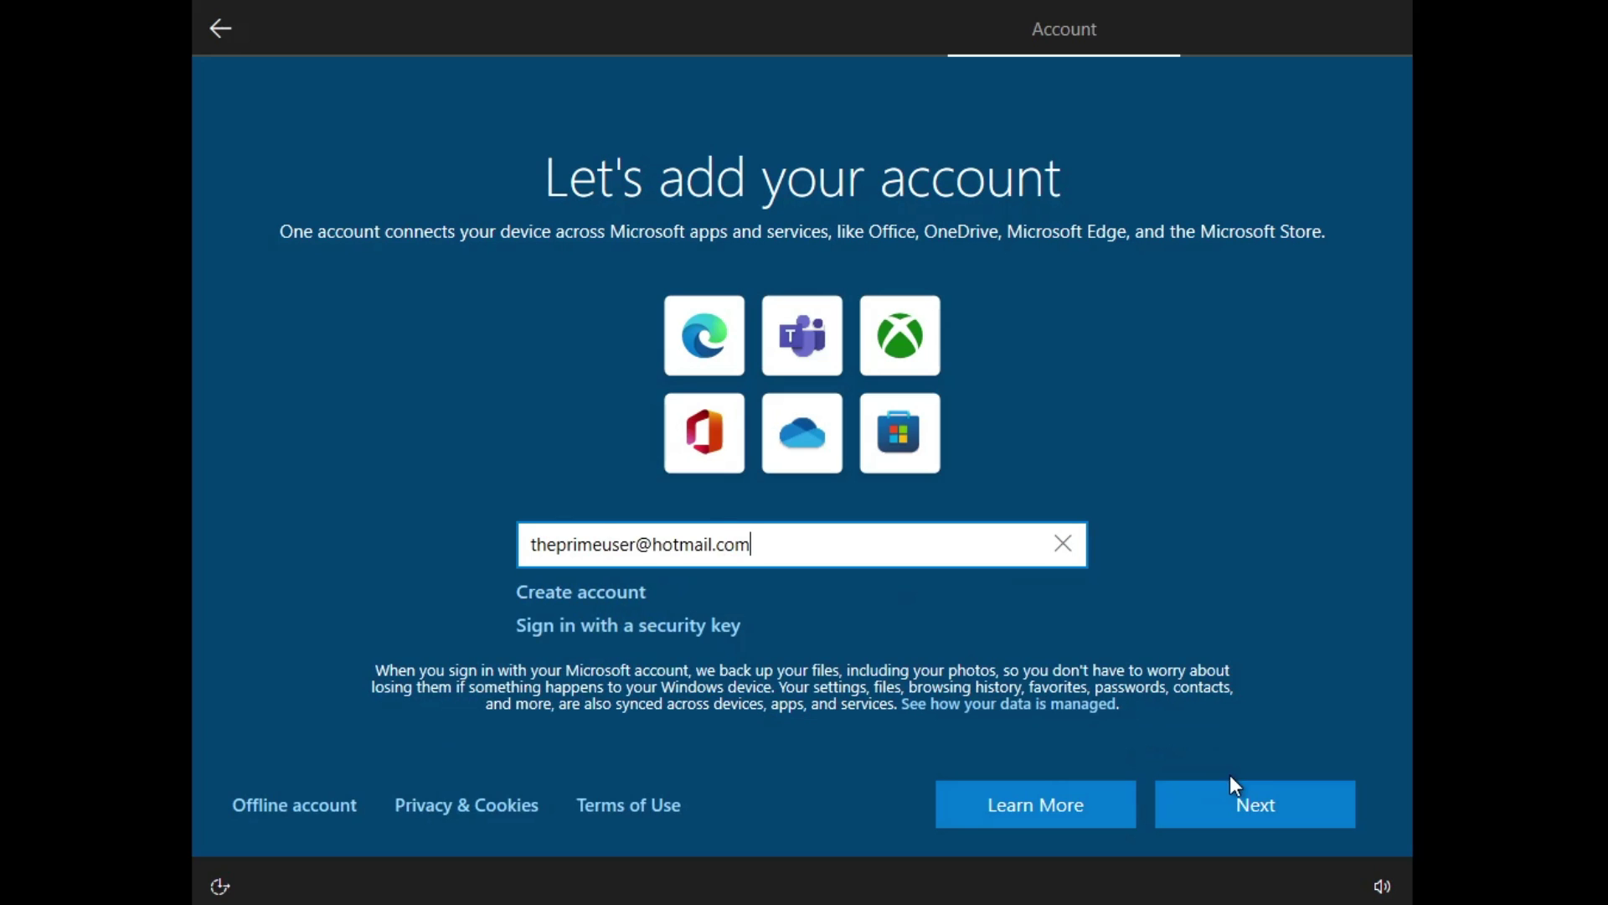
{"action": "left_click", "coordinate": [1235, 791]}
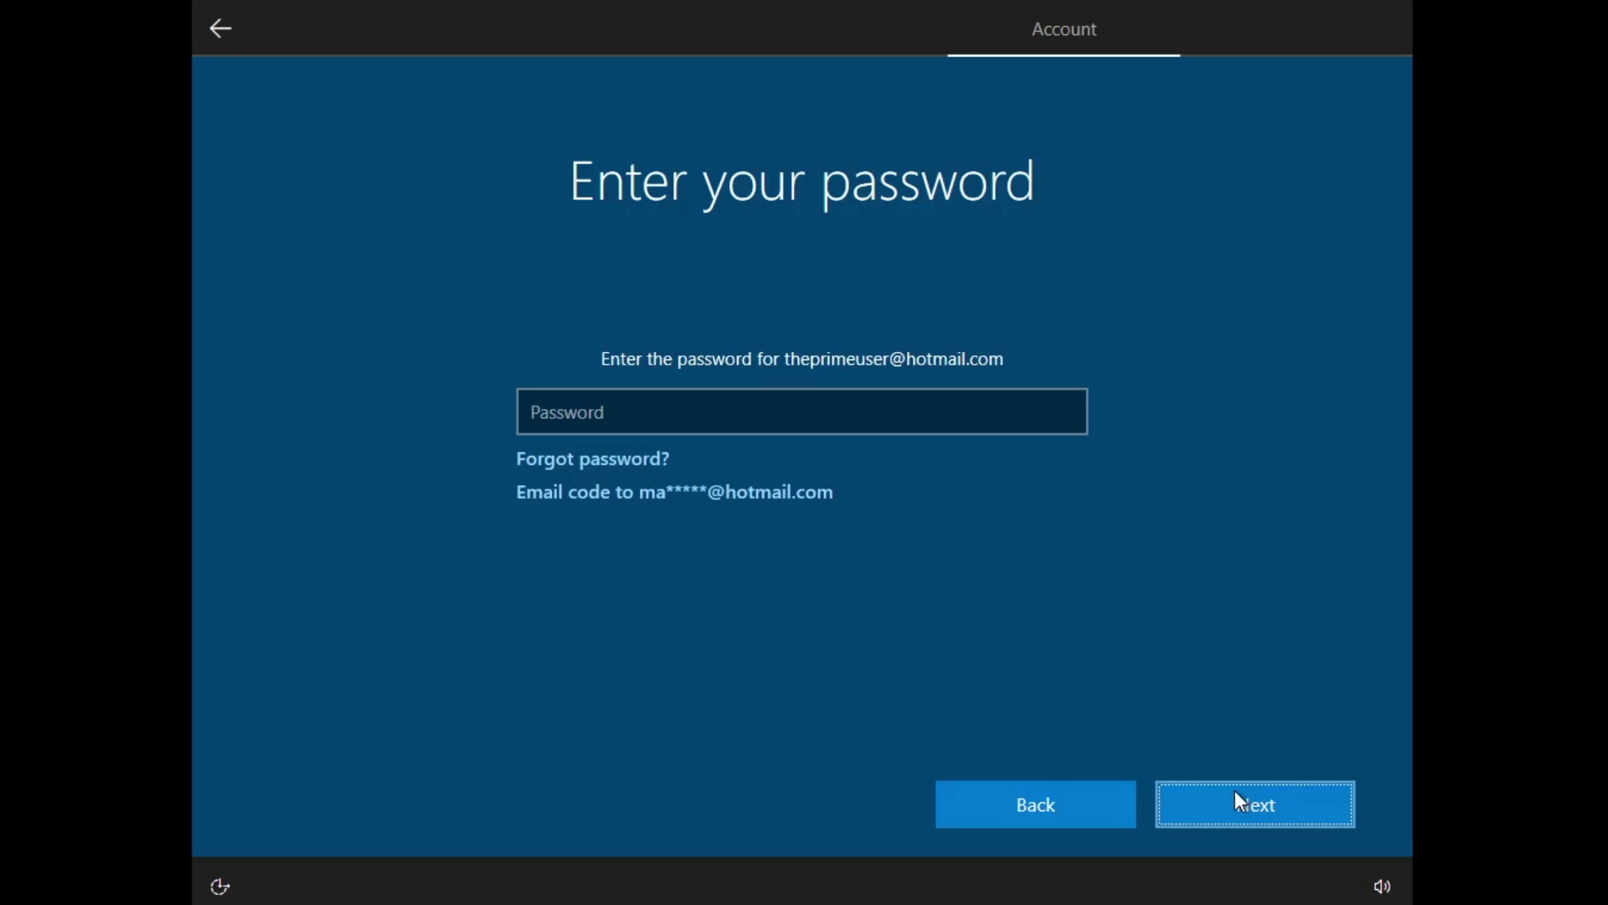
{"action": "key", "text": "ctrl+v"}
{"action": "type", "text": "***"}
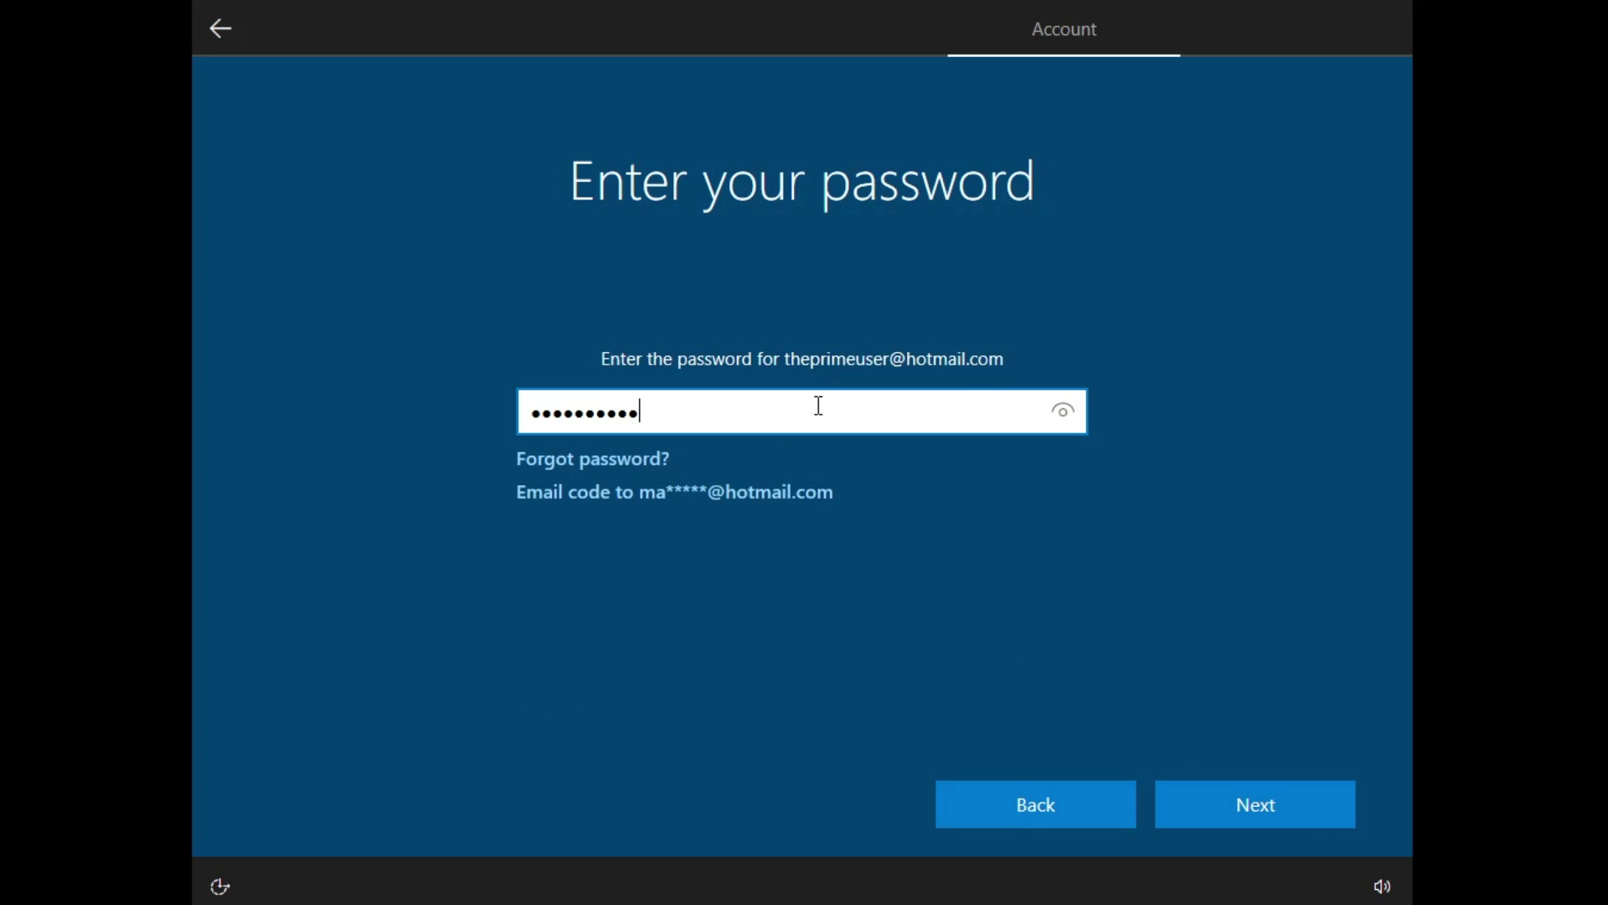
{"action": "left_click", "coordinate": [1220, 816]}
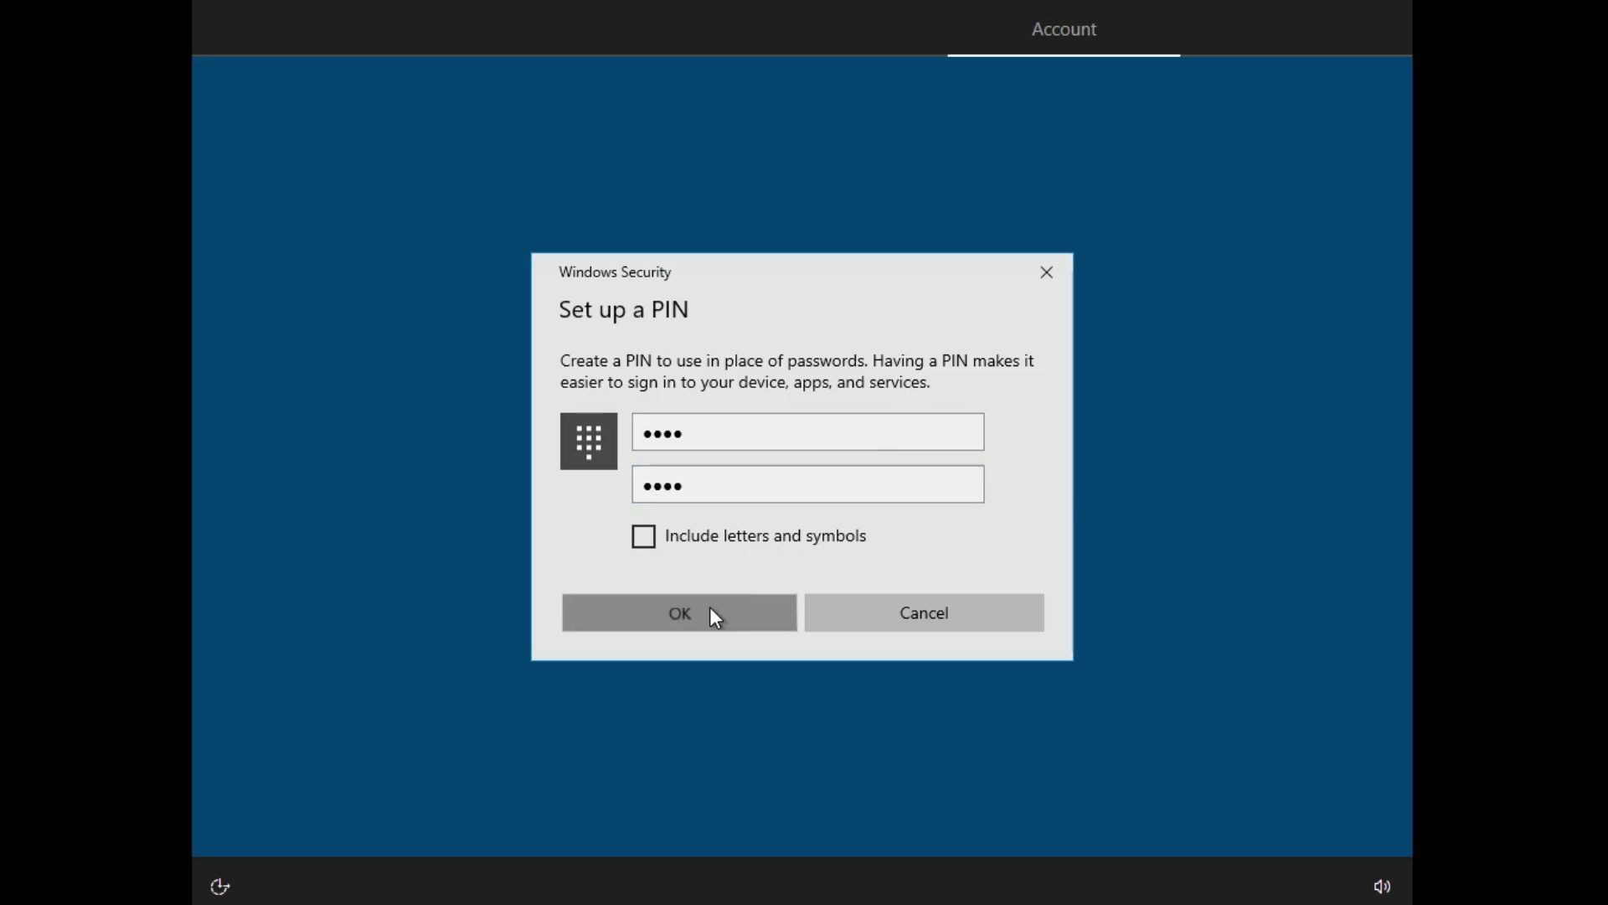
Step: Skip the PIN and Edge offers, turn off all privacy options, and decline Microsoft 365
{"action": "left_click", "coordinate": [711, 606]}
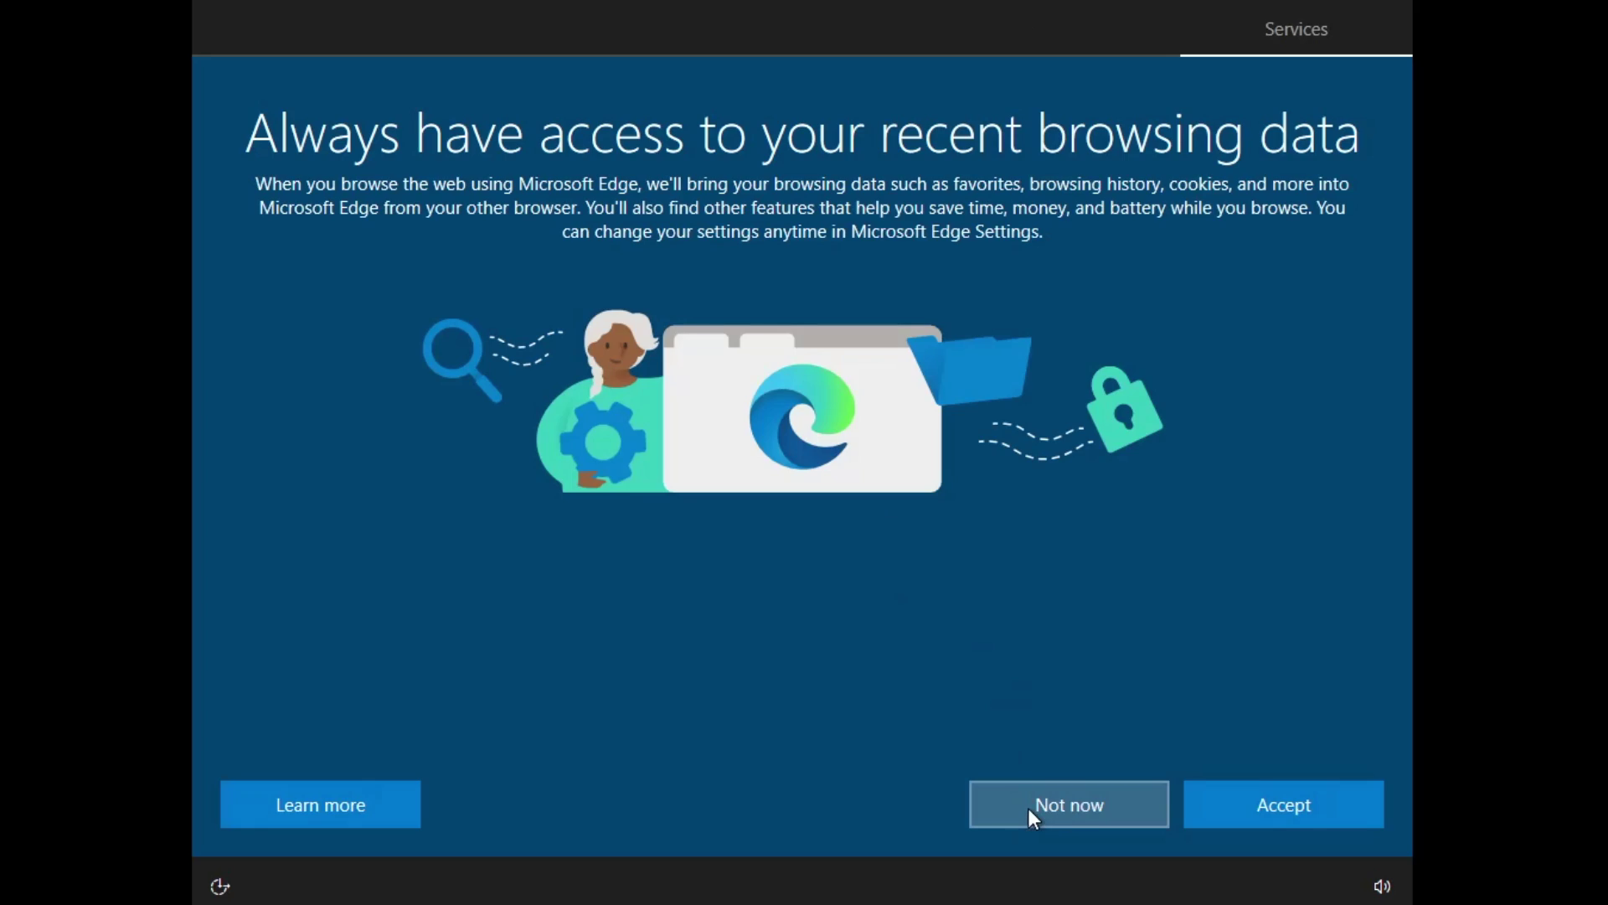
{"action": "left_click", "coordinate": [1030, 809]}
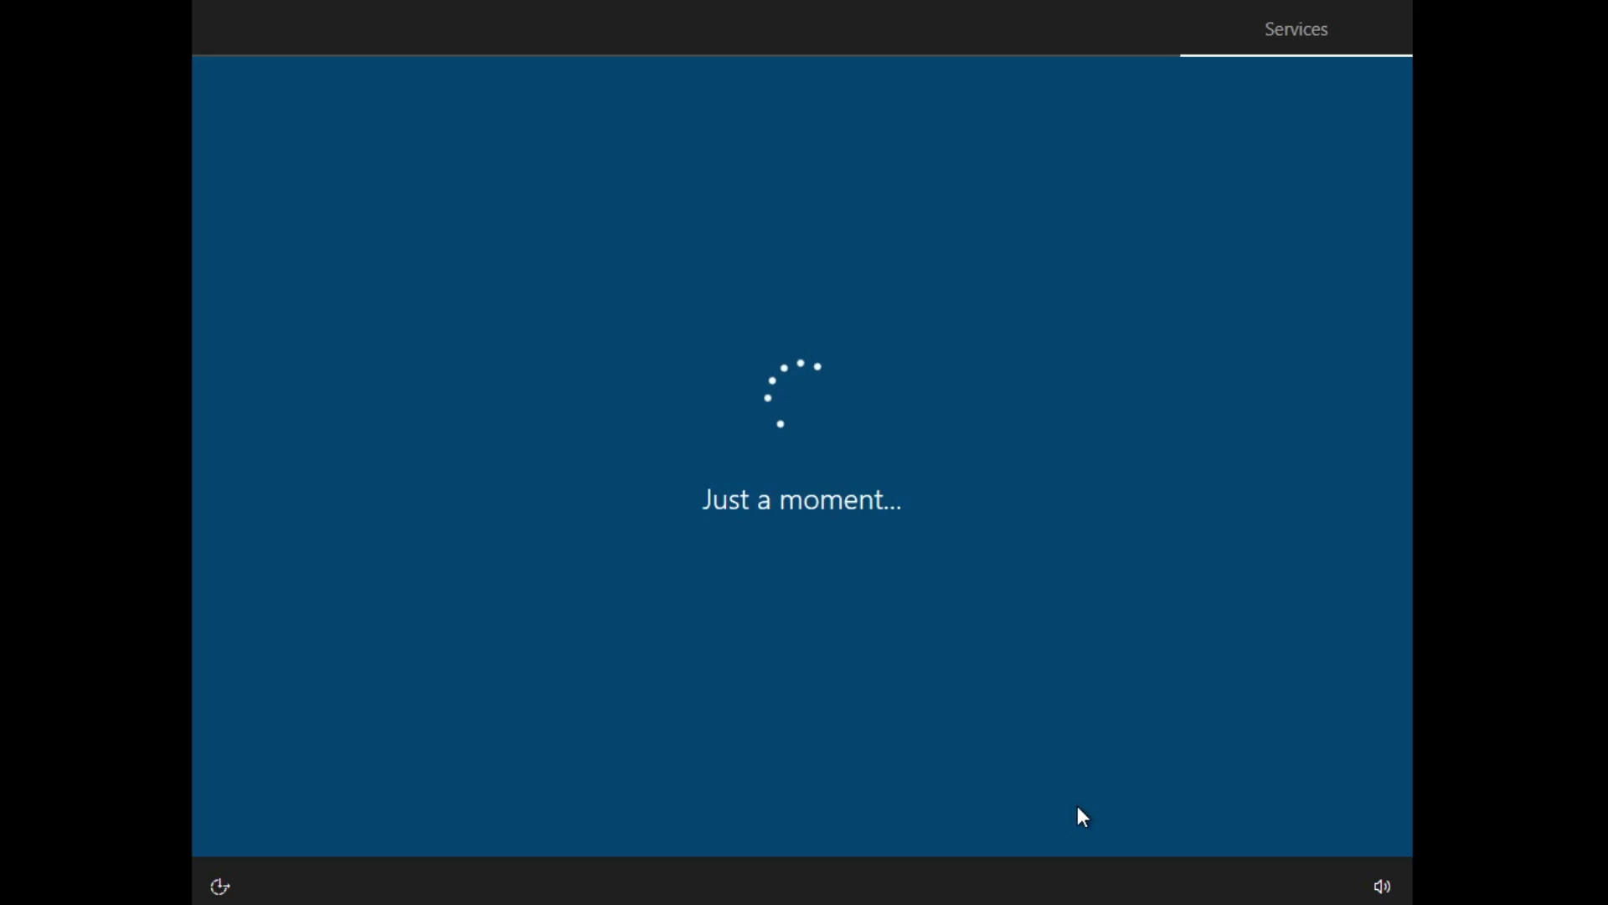
{"action": "left_click", "coordinate": [821, 445]}
{"action": "left_click", "coordinate": [821, 587]}
{"action": "left_click", "coordinate": [821, 730]}
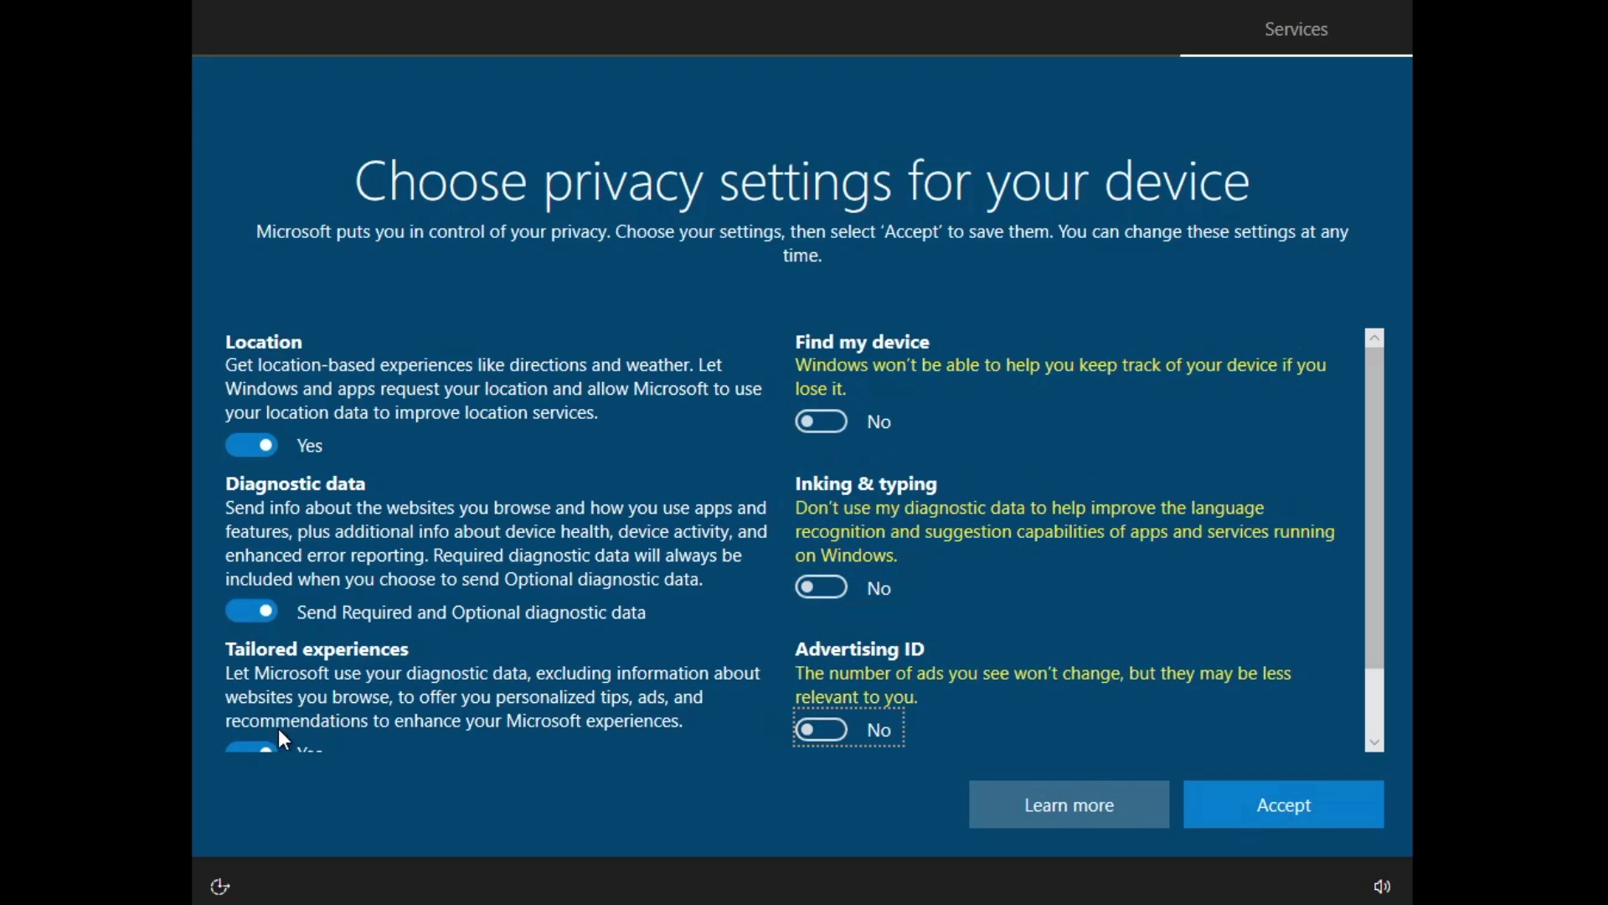
{"action": "left_click", "coordinate": [255, 745]}
{"action": "left_click", "coordinate": [251, 611]}
{"action": "left_click", "coordinate": [269, 444]}
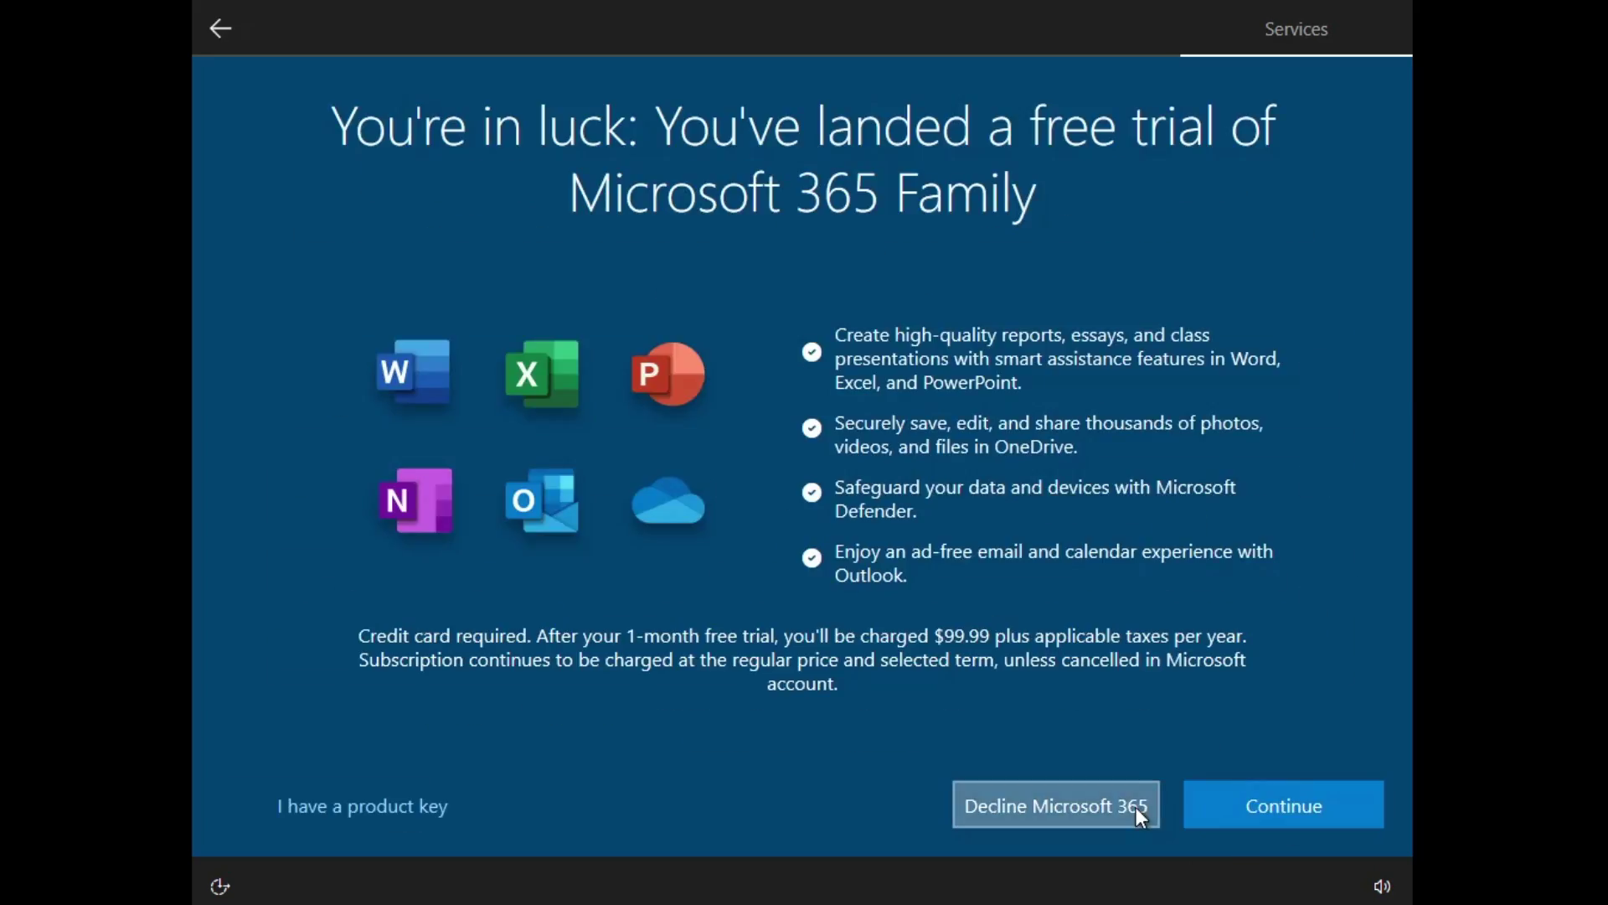
{"action": "left_click", "coordinate": [1131, 802]}
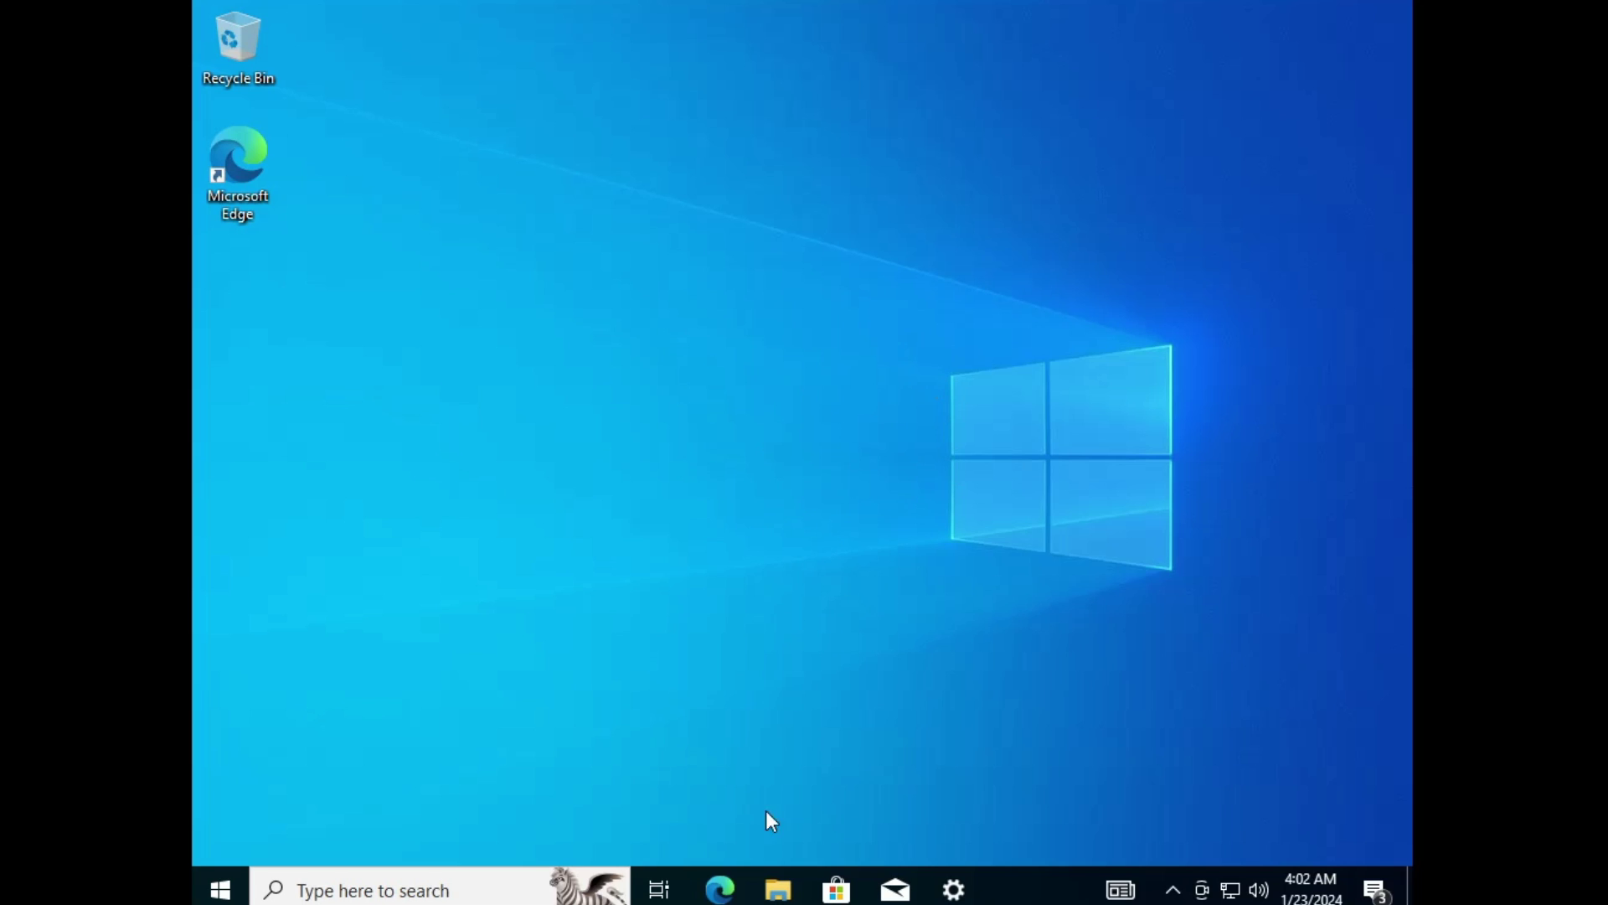
Step: Review the C:, D: and ISO (E:) drives in This PC, then launch Disk Management
{"action": "left_click", "coordinate": [780, 890]}
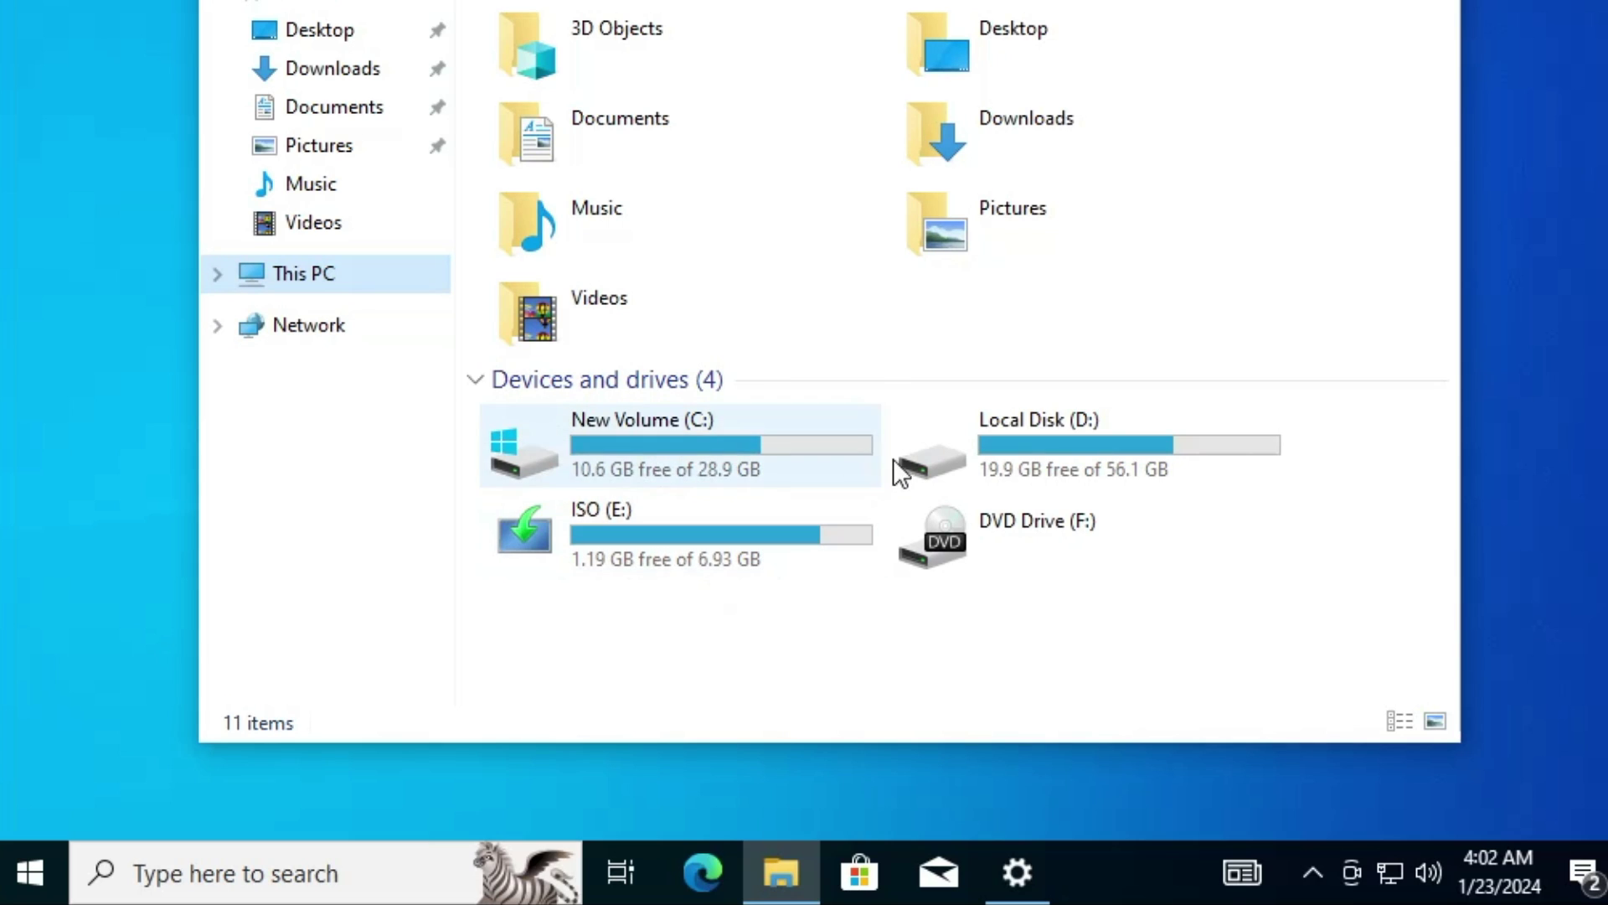
{"action": "double_click", "coordinate": [686, 450]}
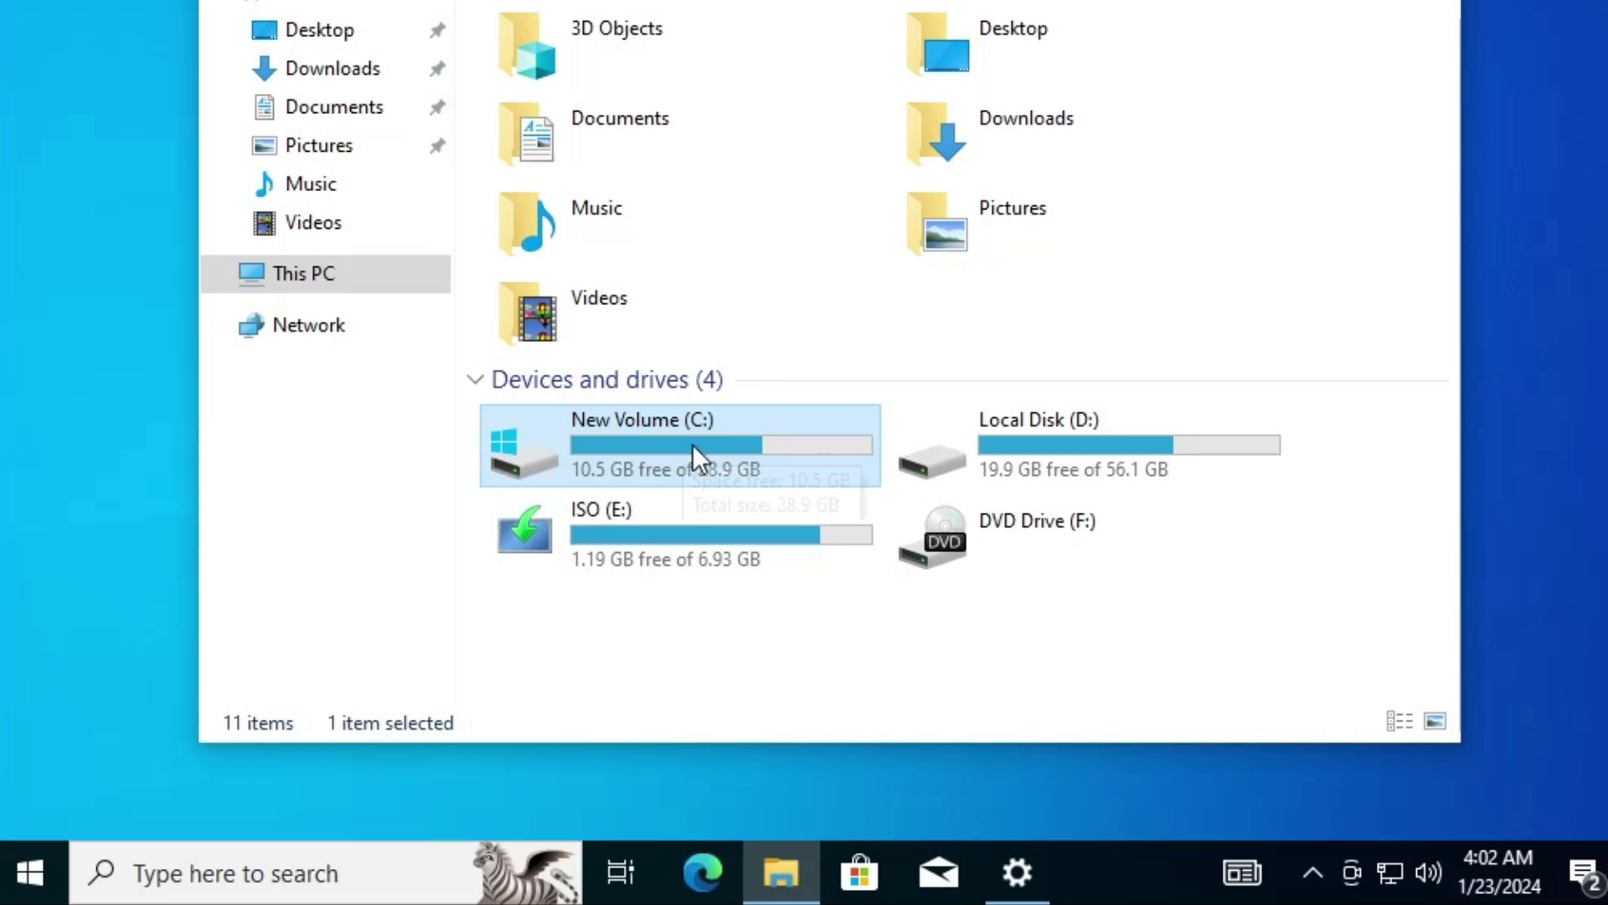
{"action": "left_click", "coordinate": [1098, 426]}
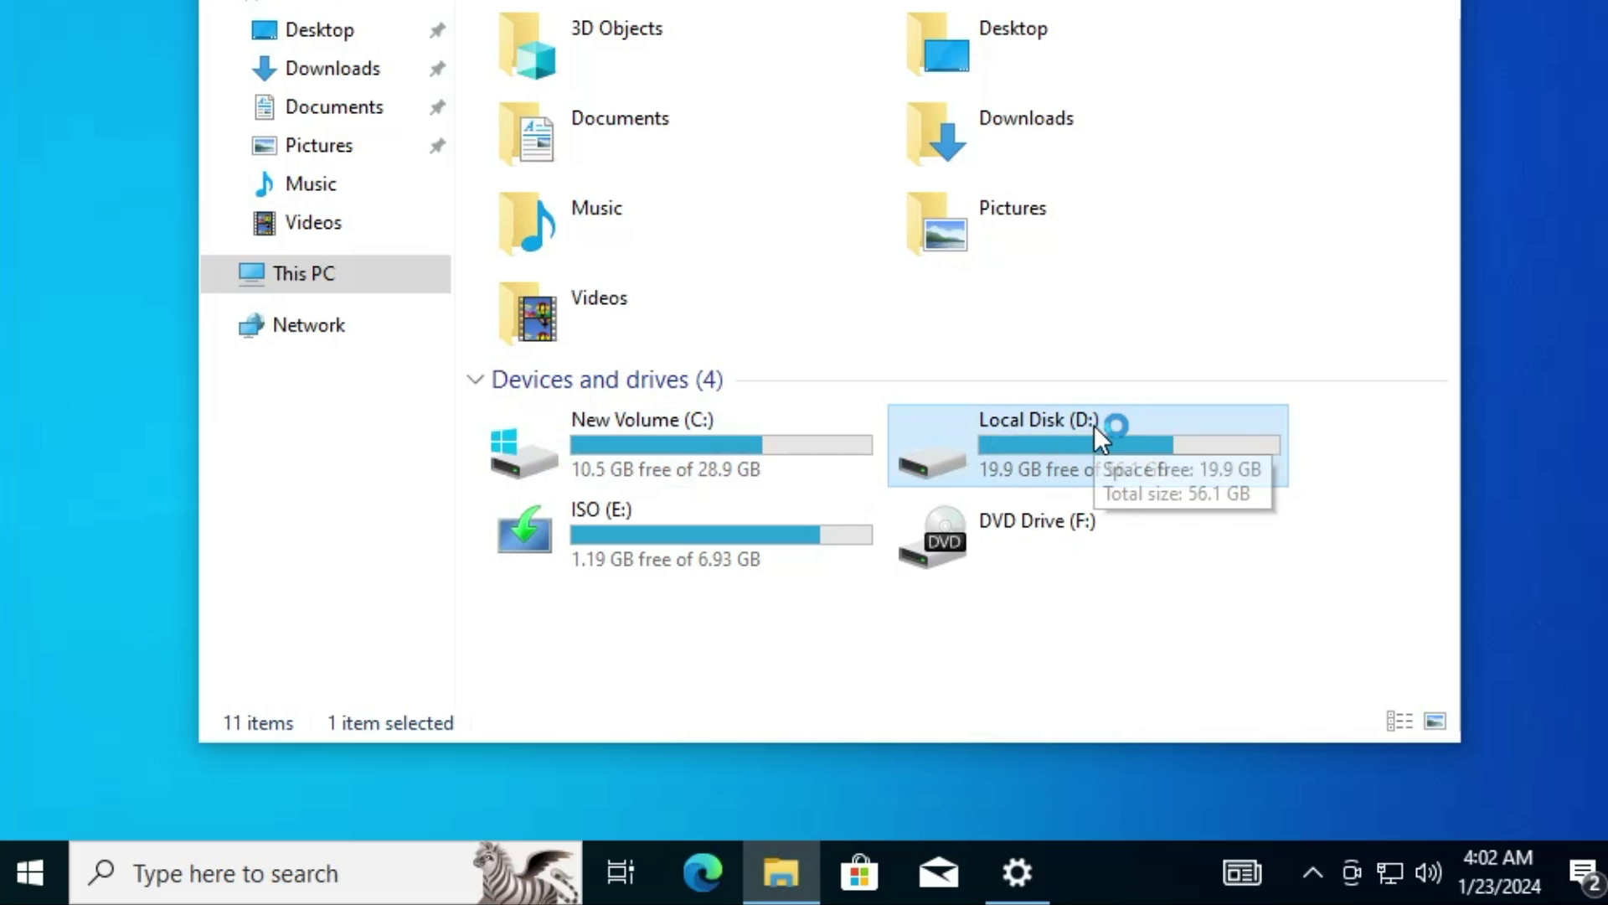
{"action": "left_click", "coordinate": [663, 536]}
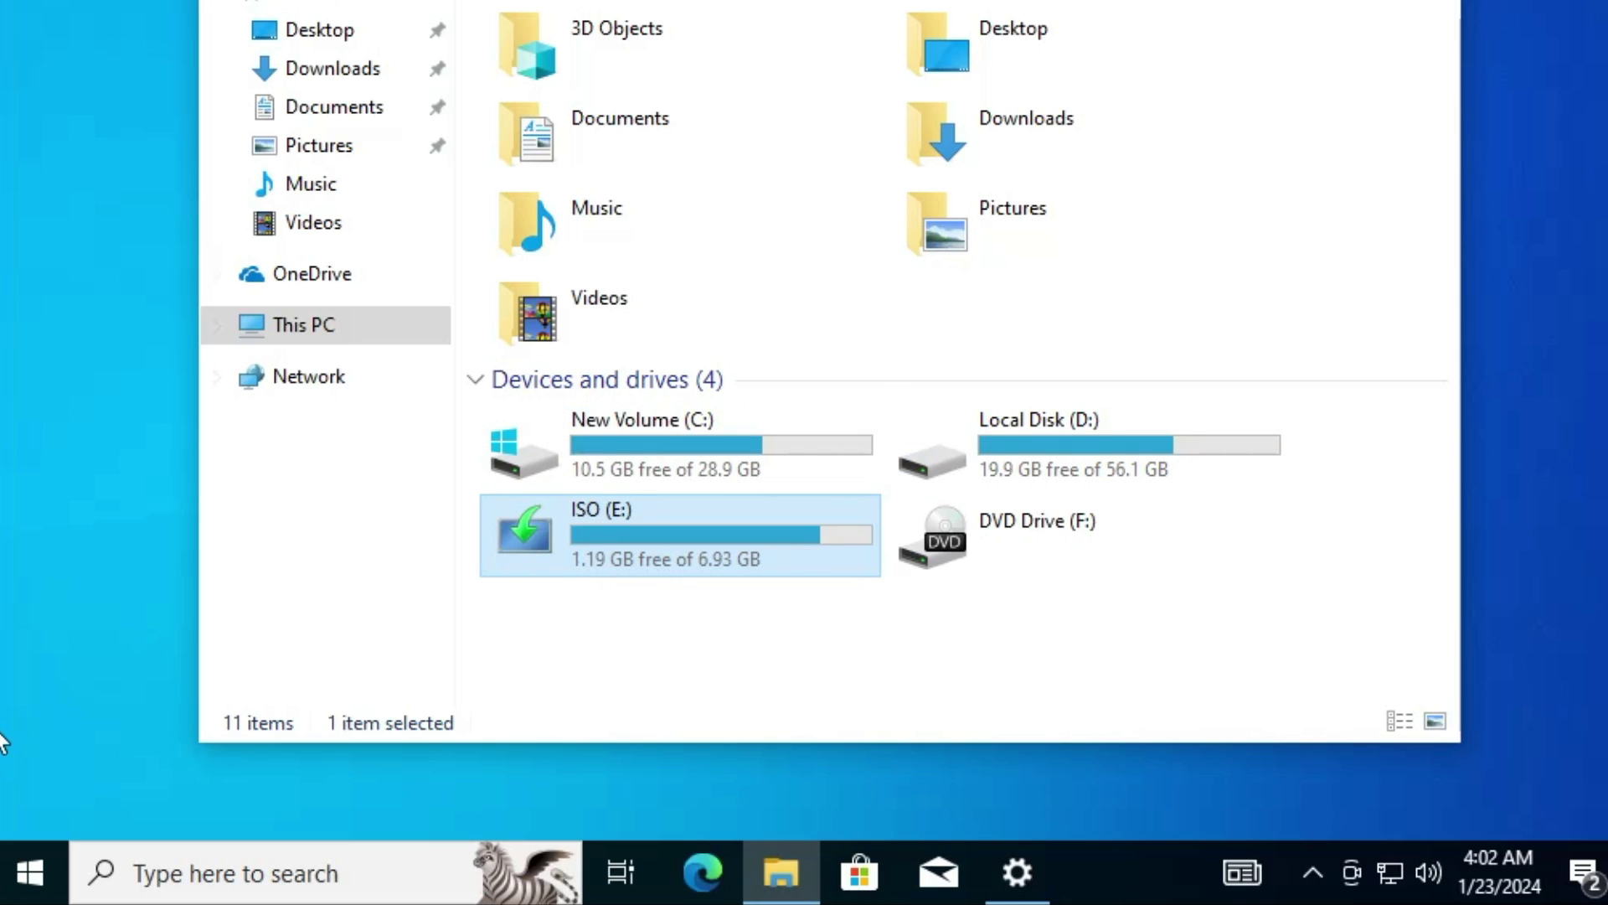
{"action": "right_click", "coordinate": [28, 870]}
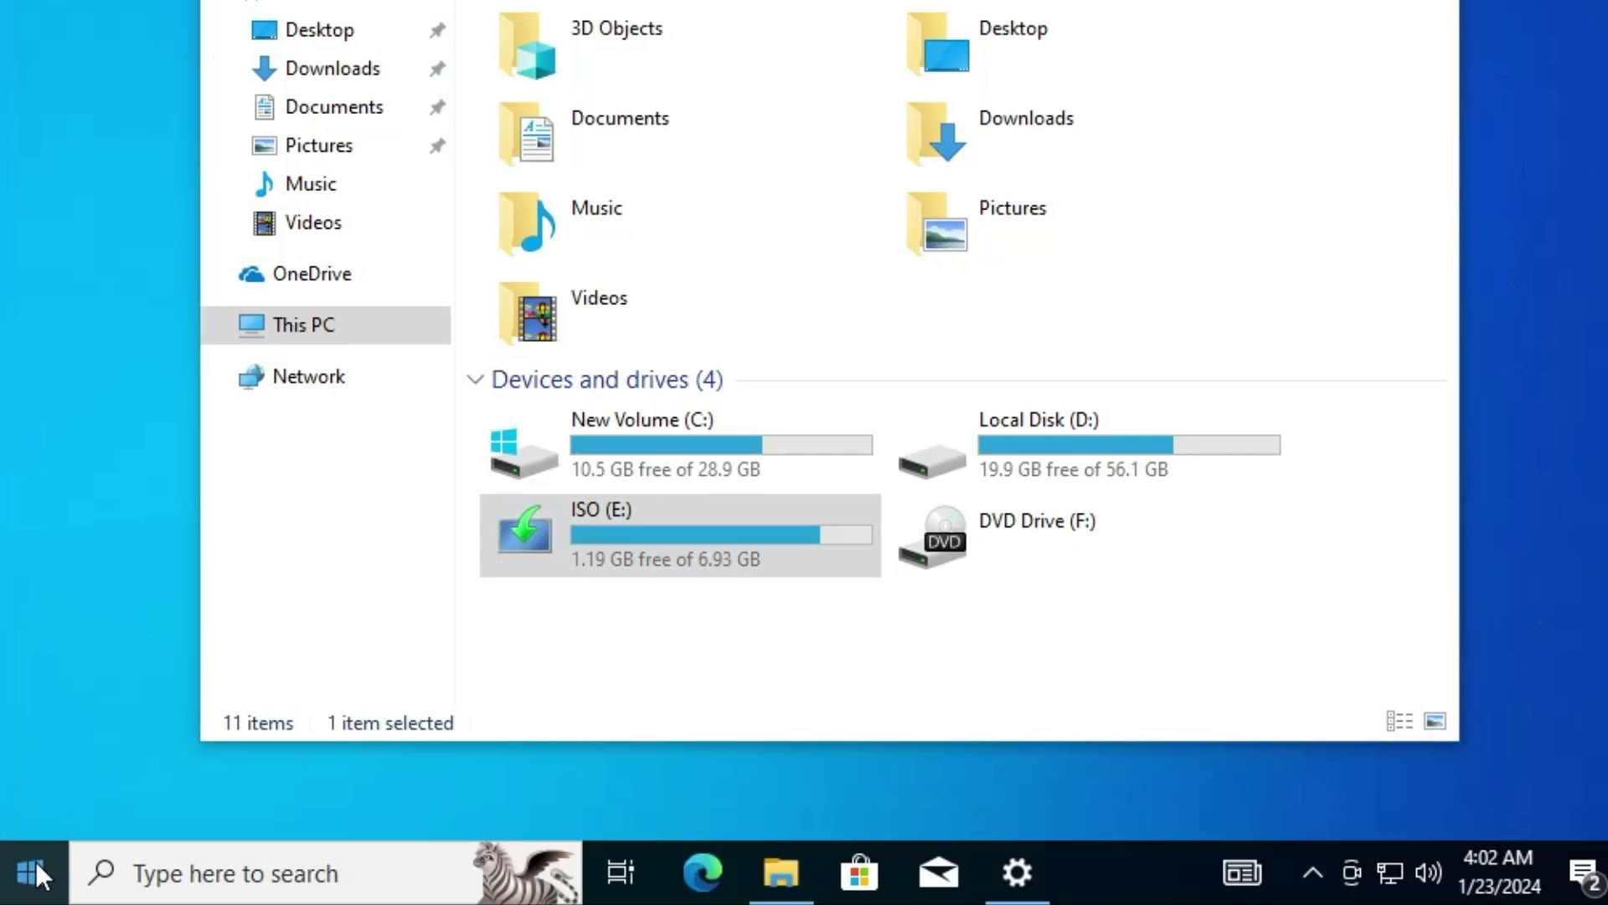
{"action": "left_click", "coordinate": [166, 262]}
Step: Delete the ISO (E:) volume and confirm erasing it
{"action": "left_click", "coordinate": [824, 453]}
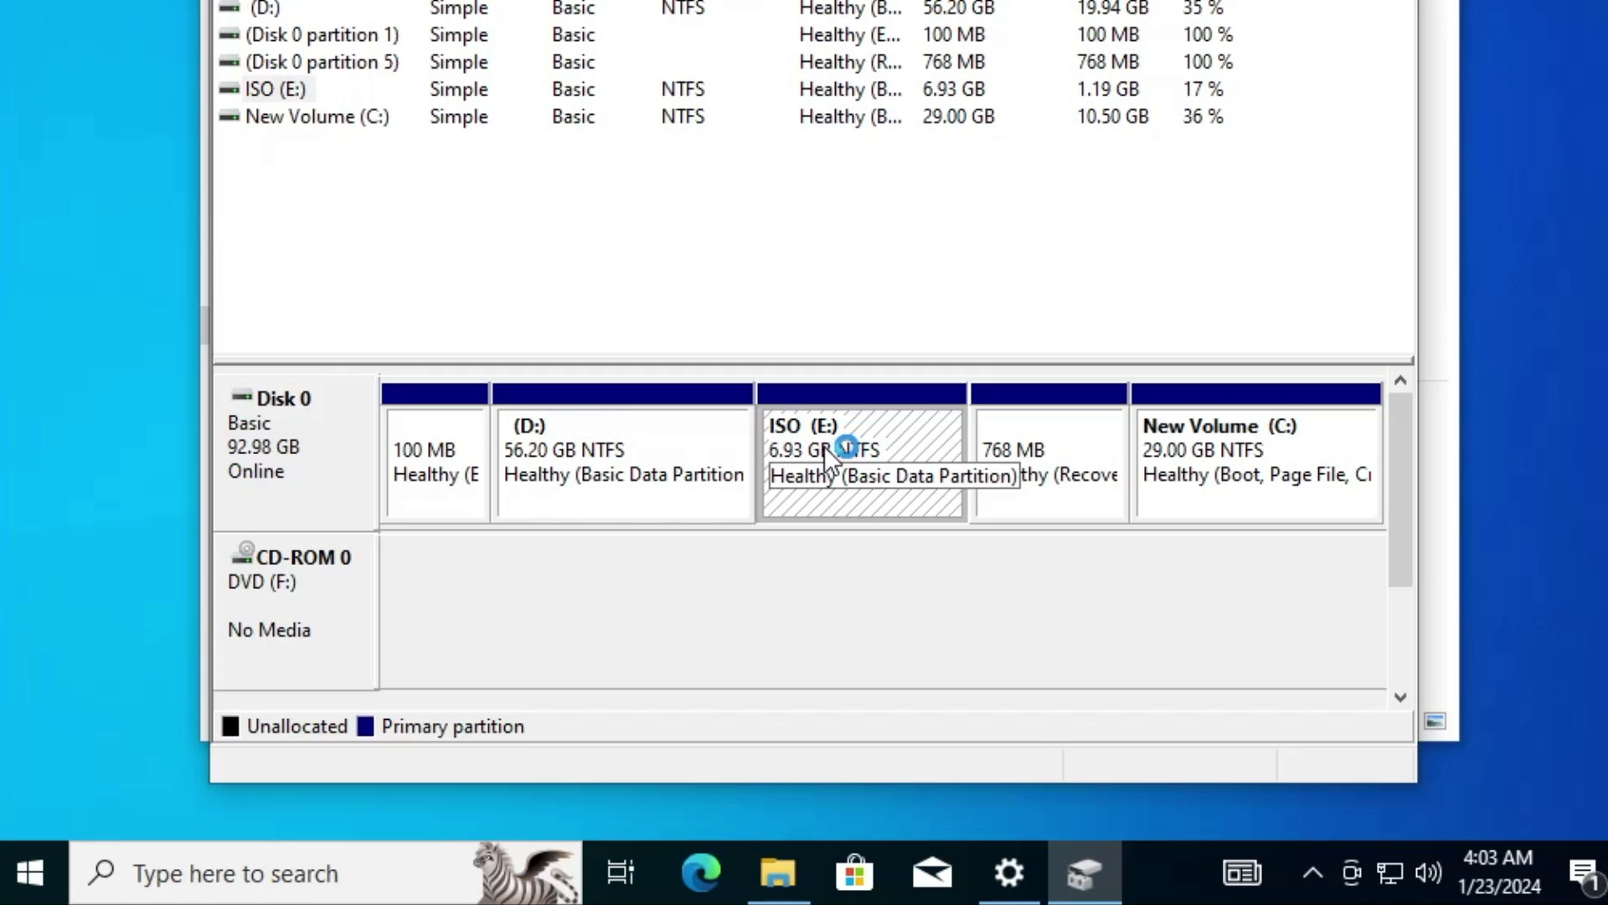
{"action": "right_click", "coordinate": [809, 442]}
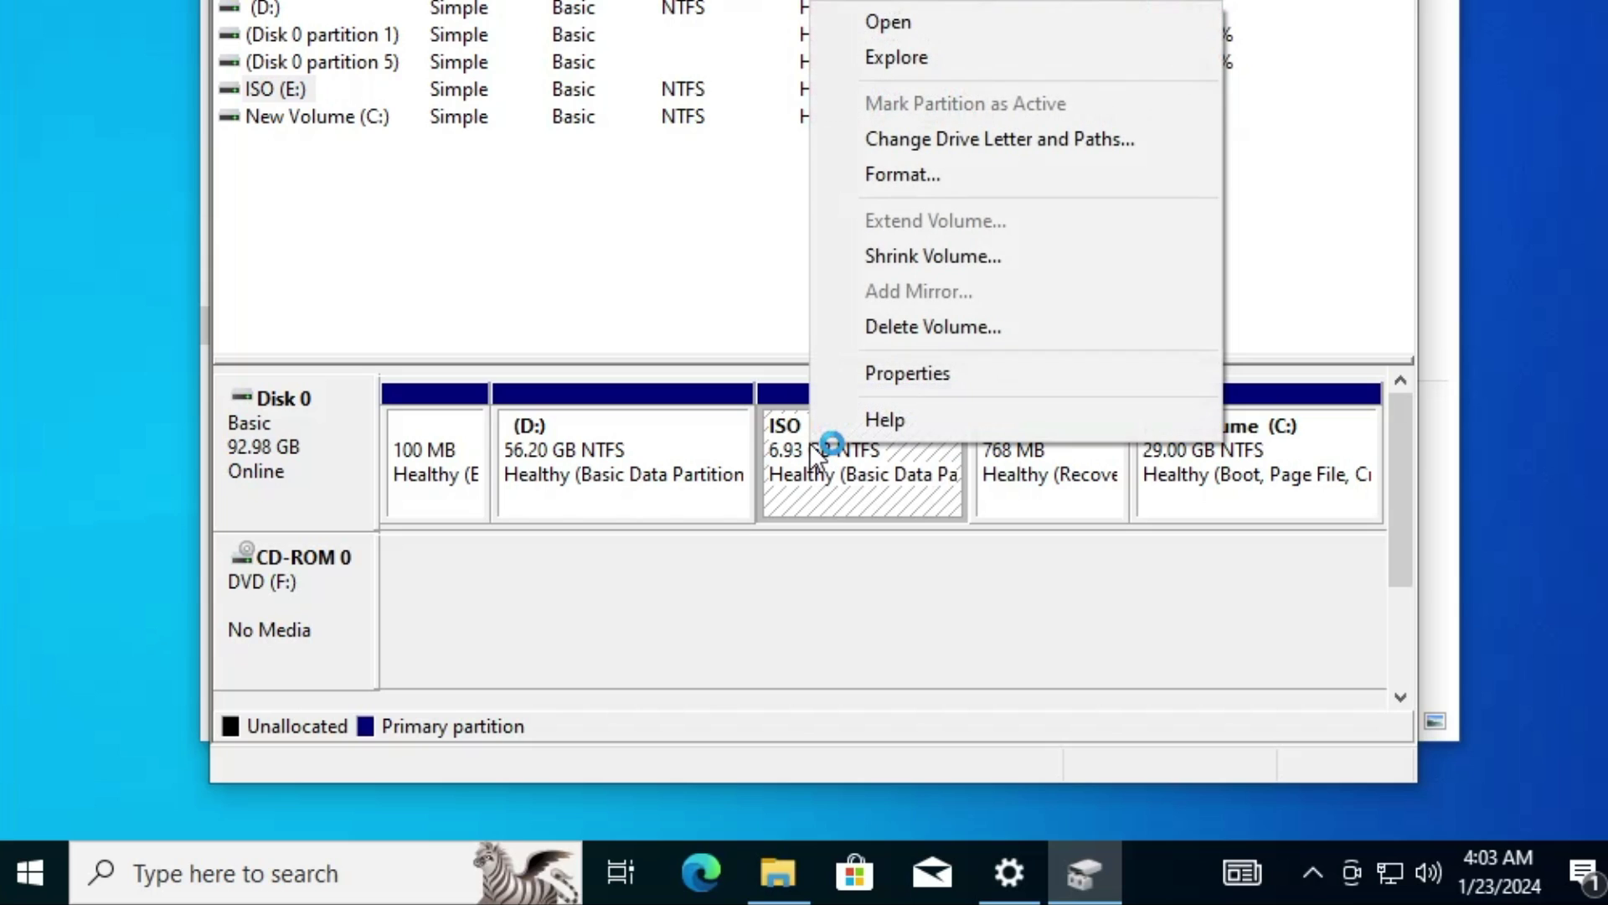
{"action": "left_click", "coordinate": [902, 328]}
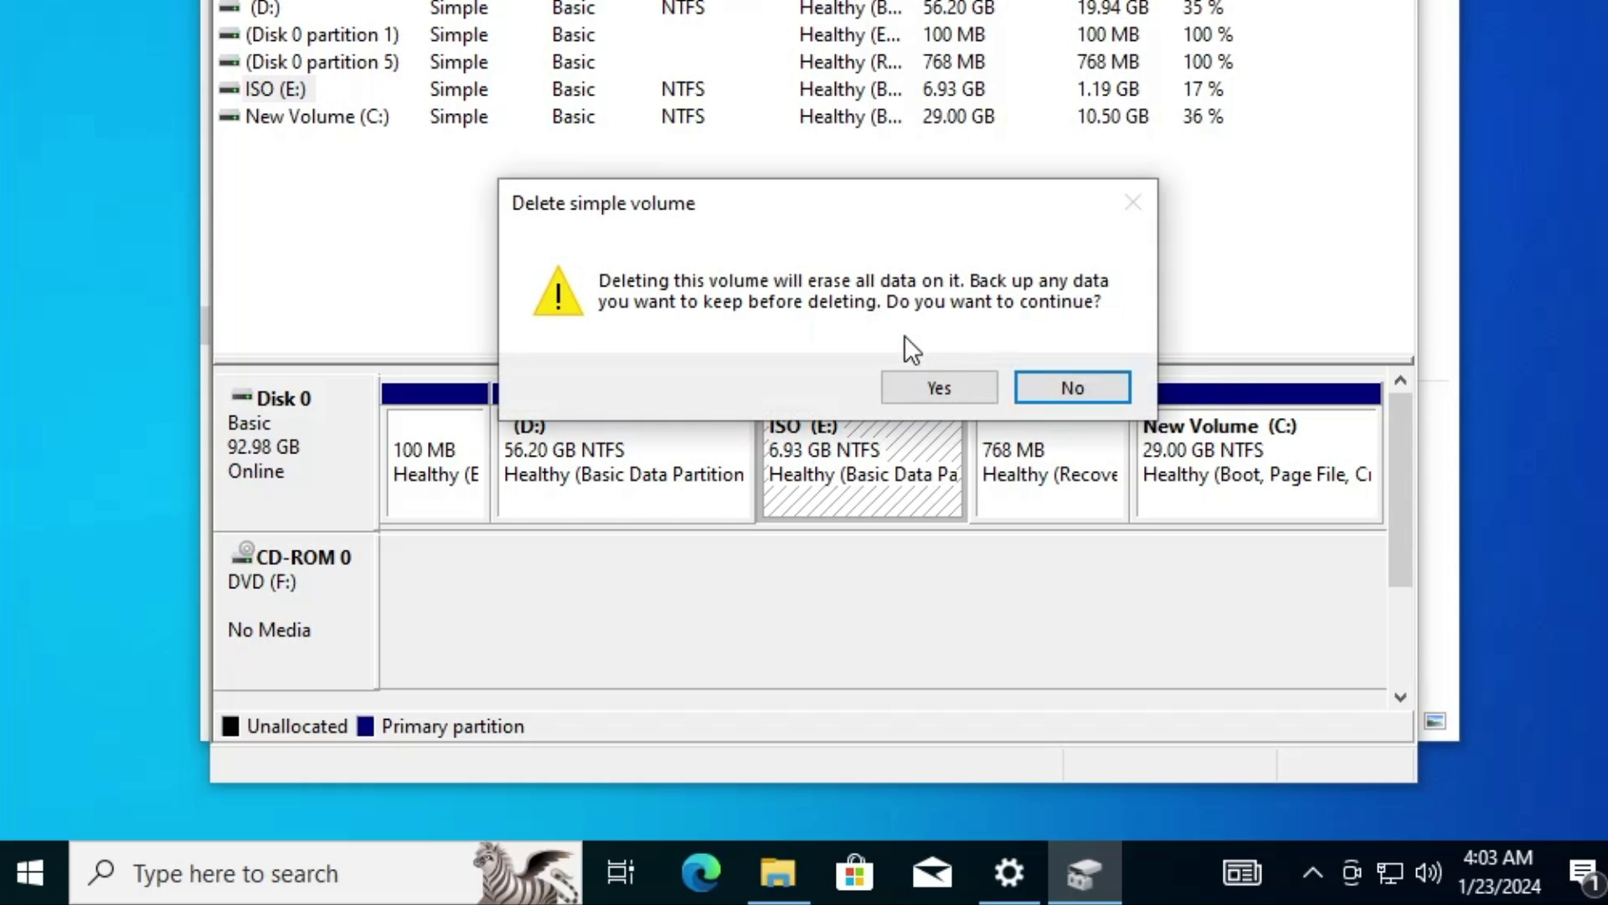
{"action": "left_click", "coordinate": [933, 385]}
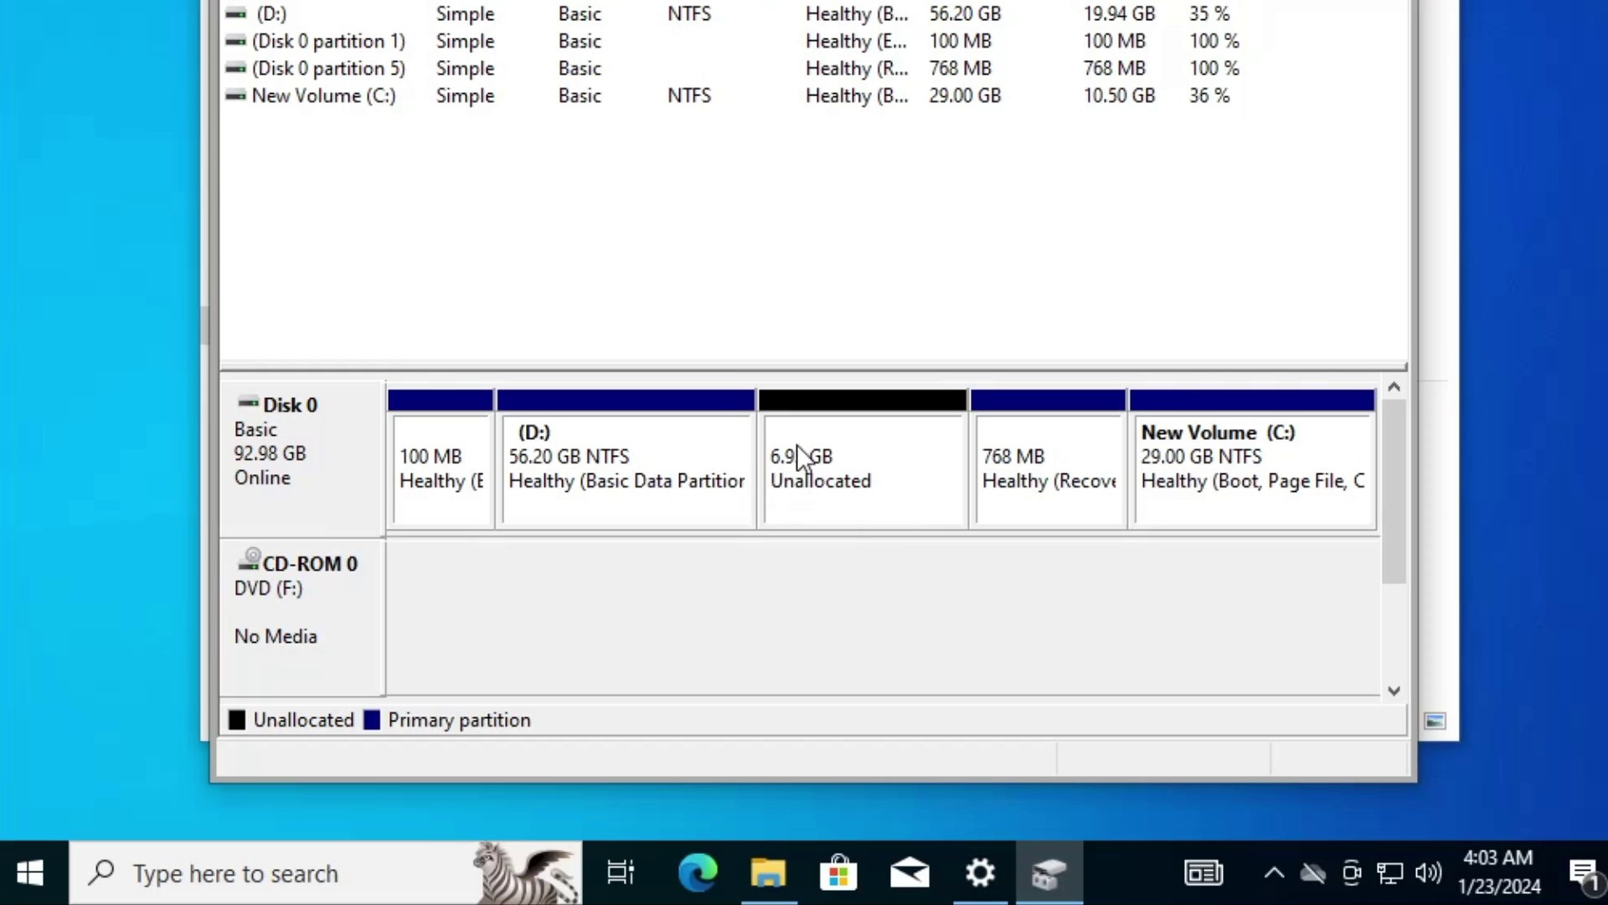
Step: Extend D: over all the freed unallocated space, then close Disk Management
{"action": "right_click", "coordinate": [604, 442]}
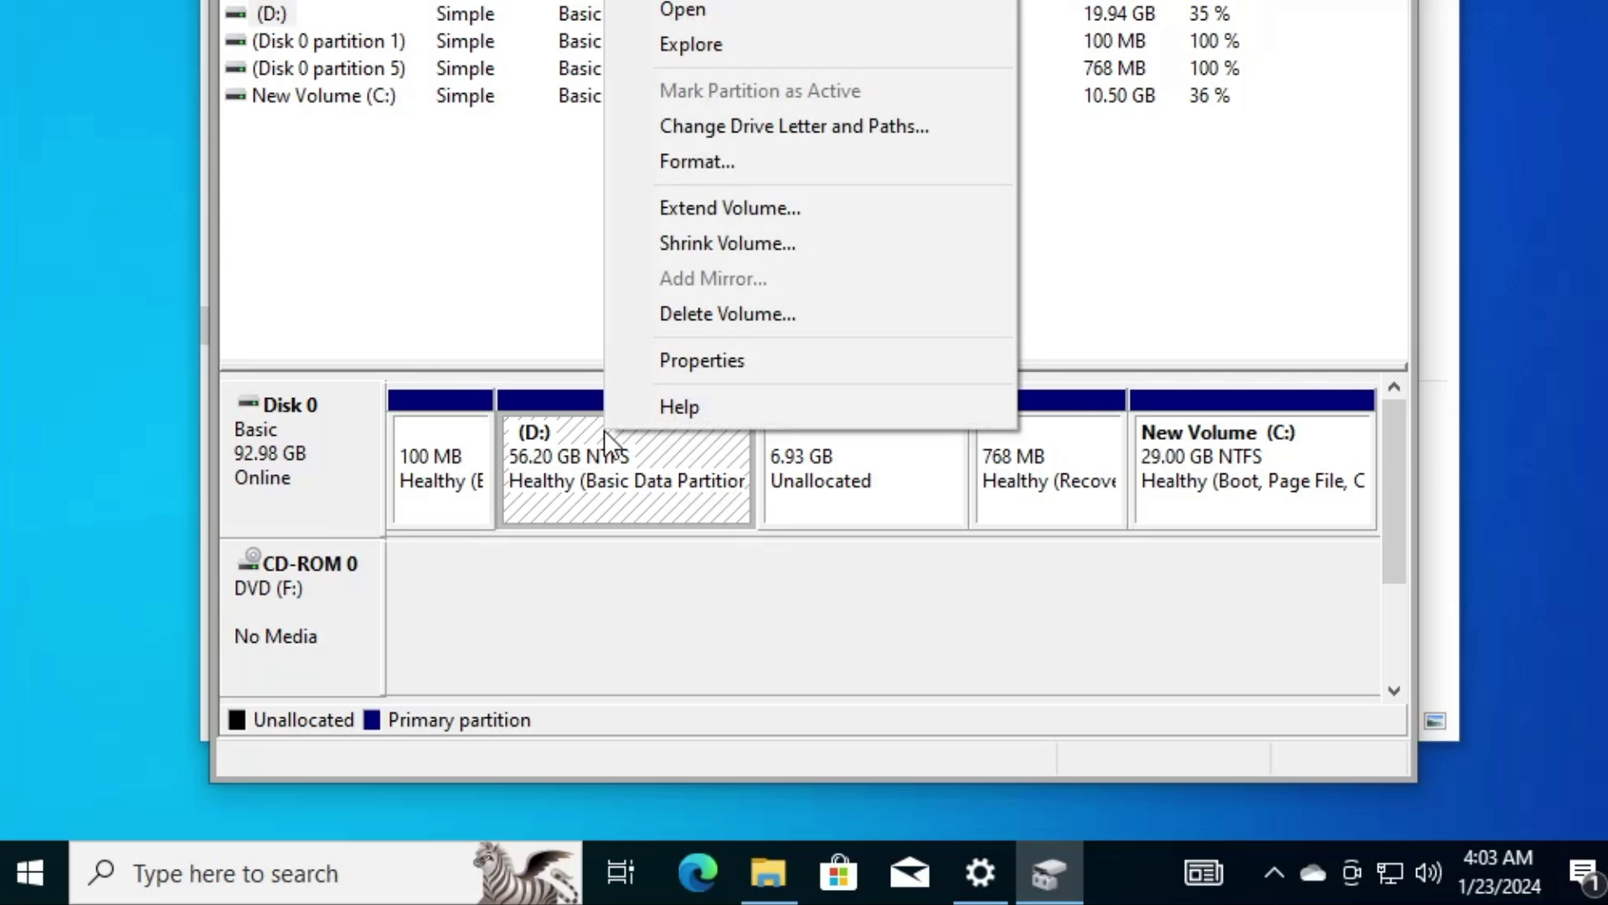
{"action": "left_click", "coordinate": [699, 214]}
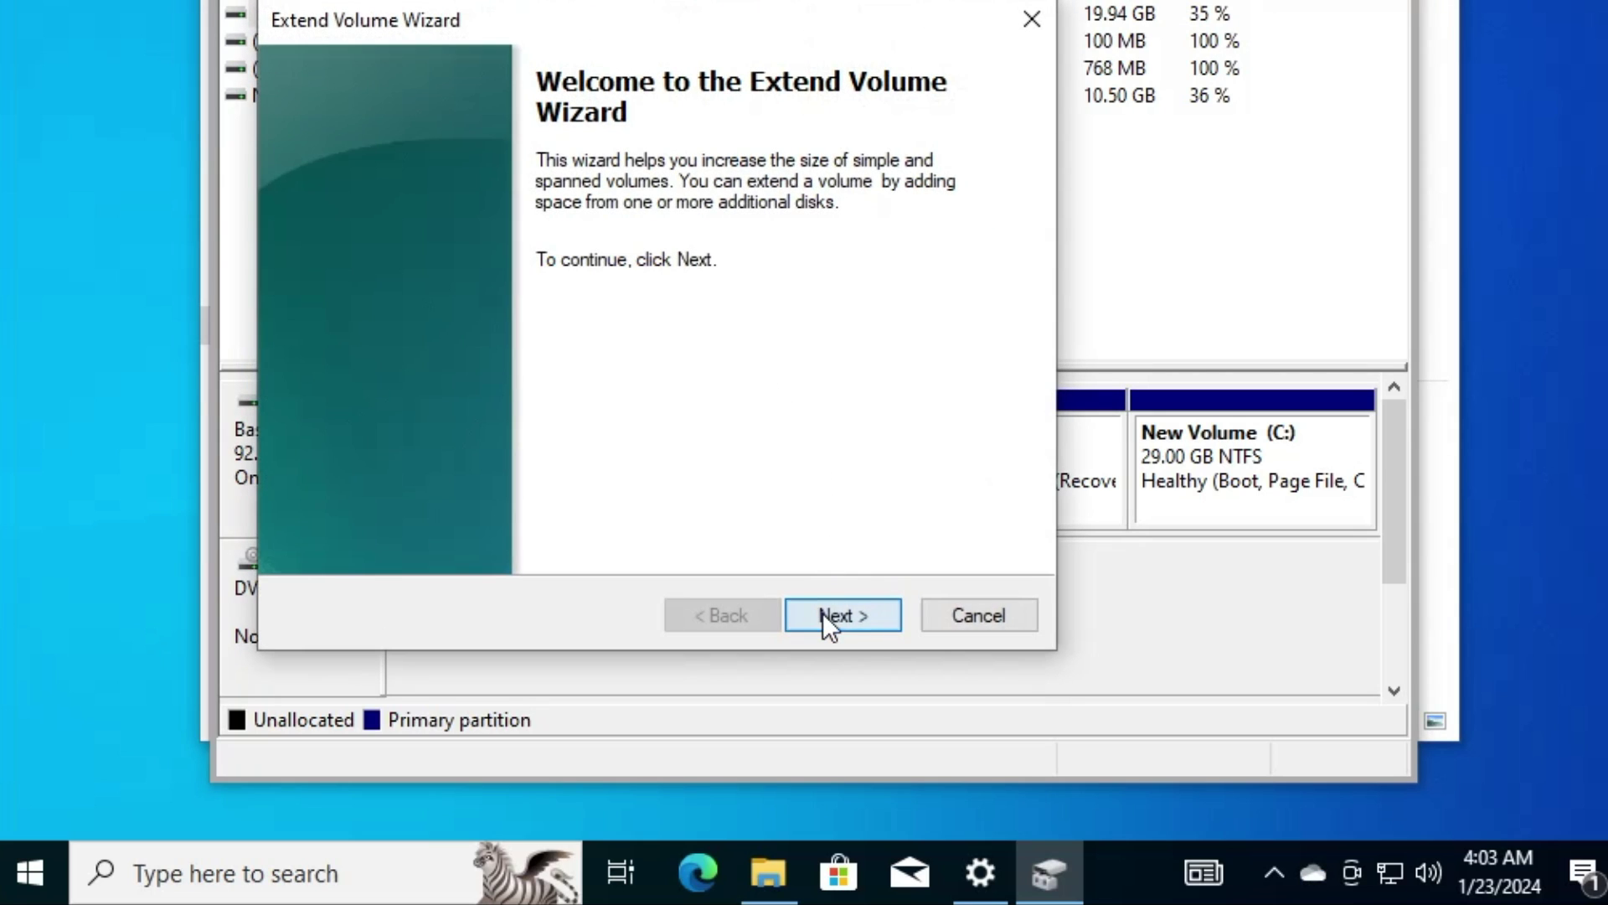
{"action": "left_click", "coordinate": [823, 612]}
{"action": "left_click", "coordinate": [823, 612]}
{"action": "left_click", "coordinate": [823, 611]}
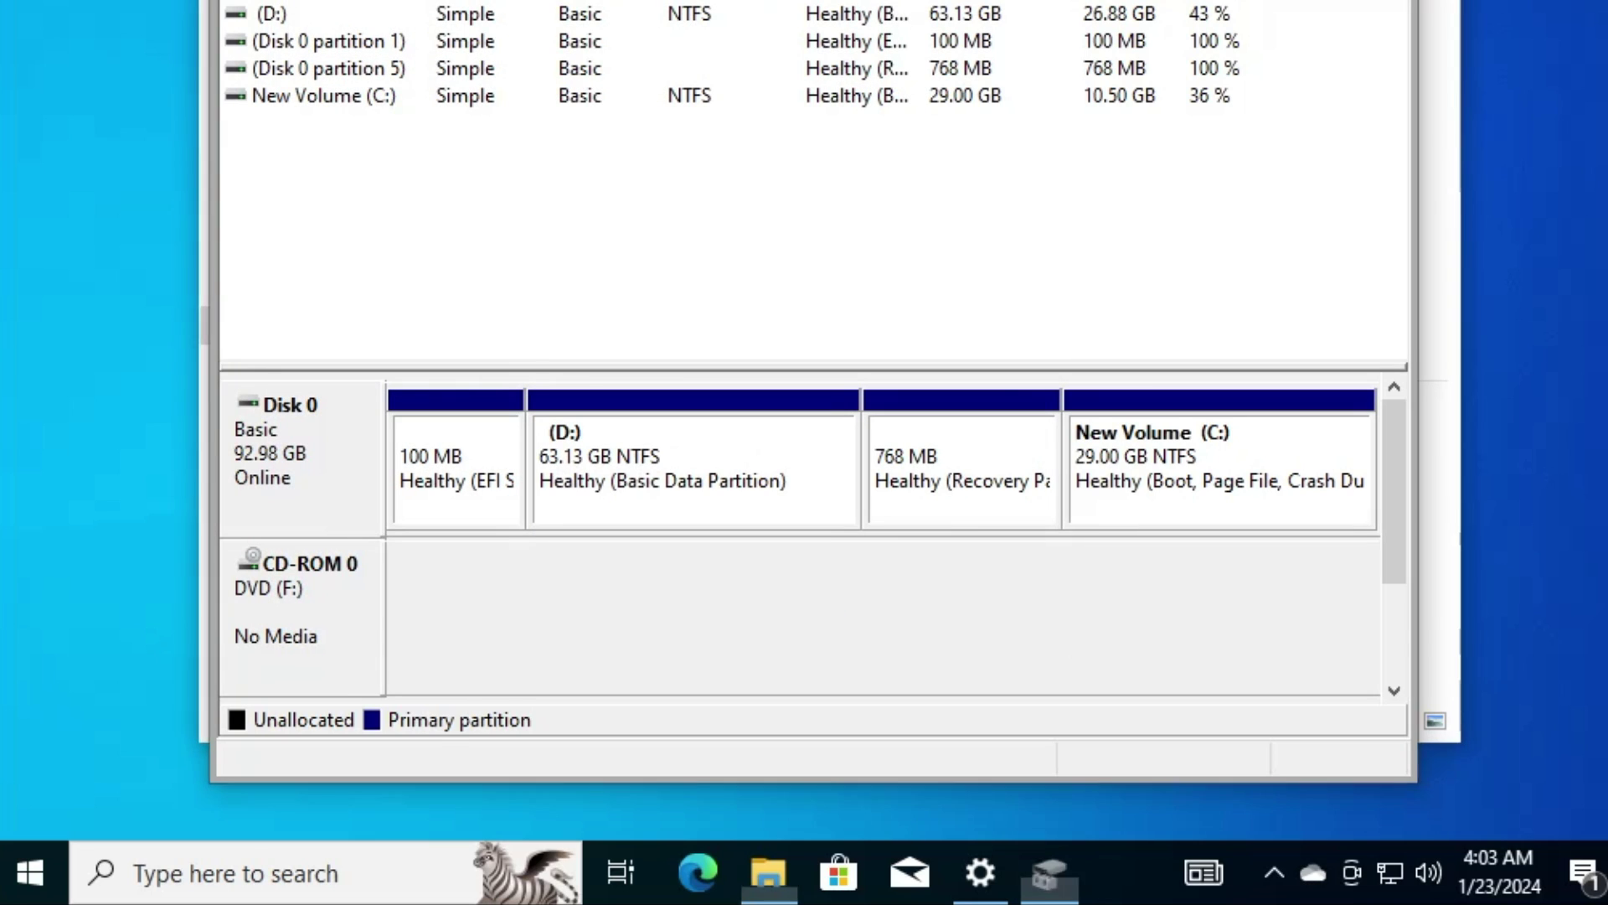
{"action": "key", "text": "alt+F4"}
{"action": "left_click", "coordinate": [721, 460]}
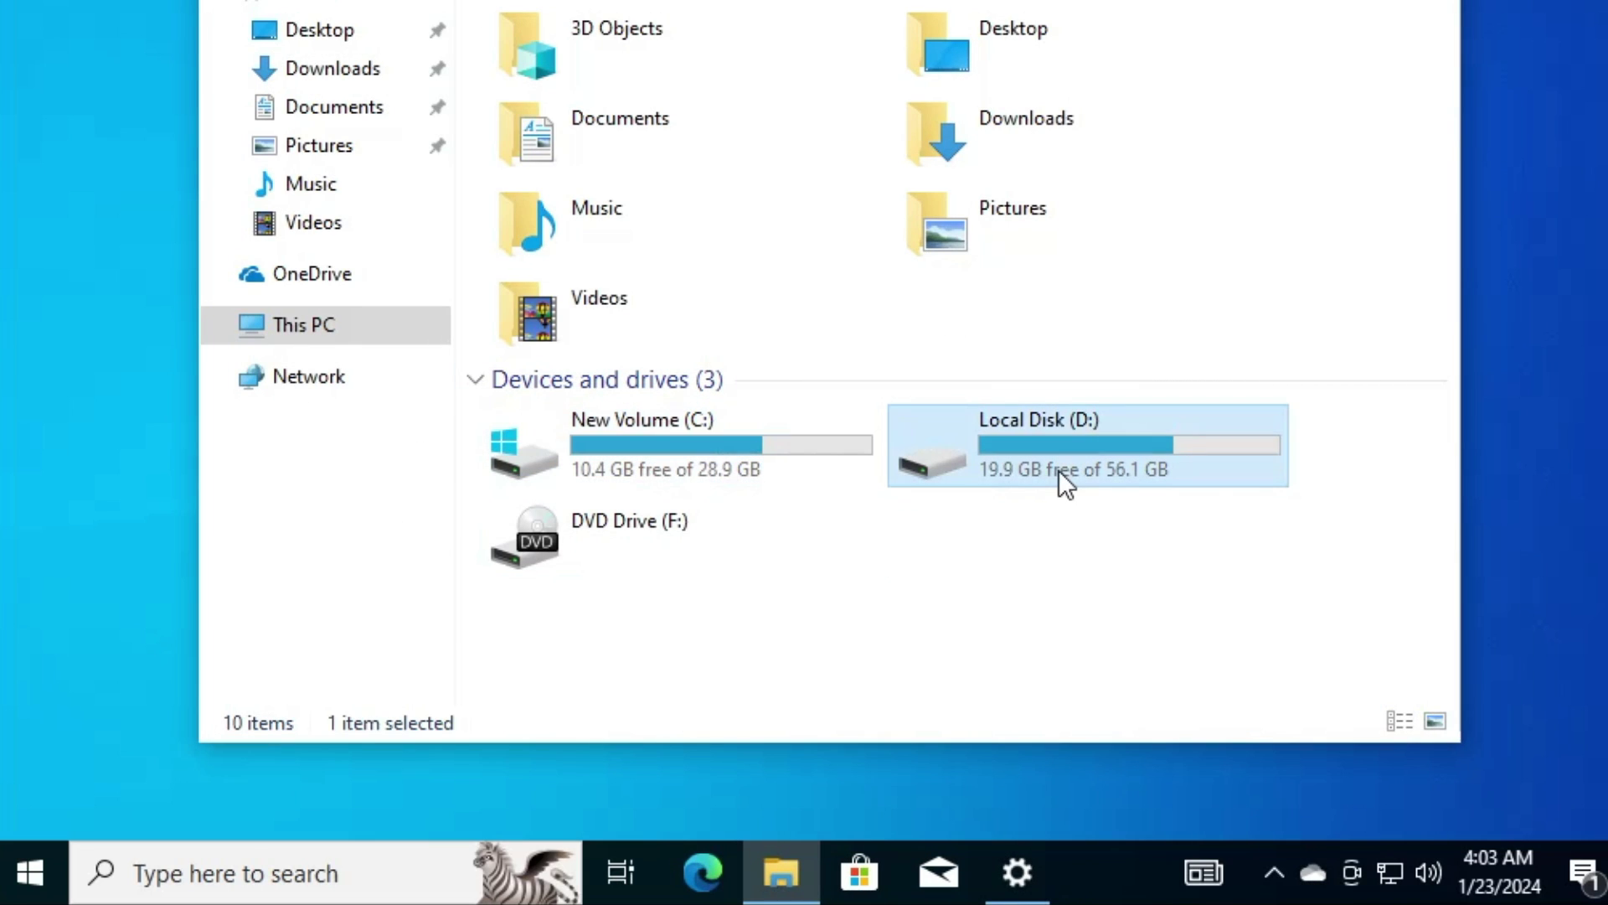
{"action": "left_click", "coordinate": [726, 429]}
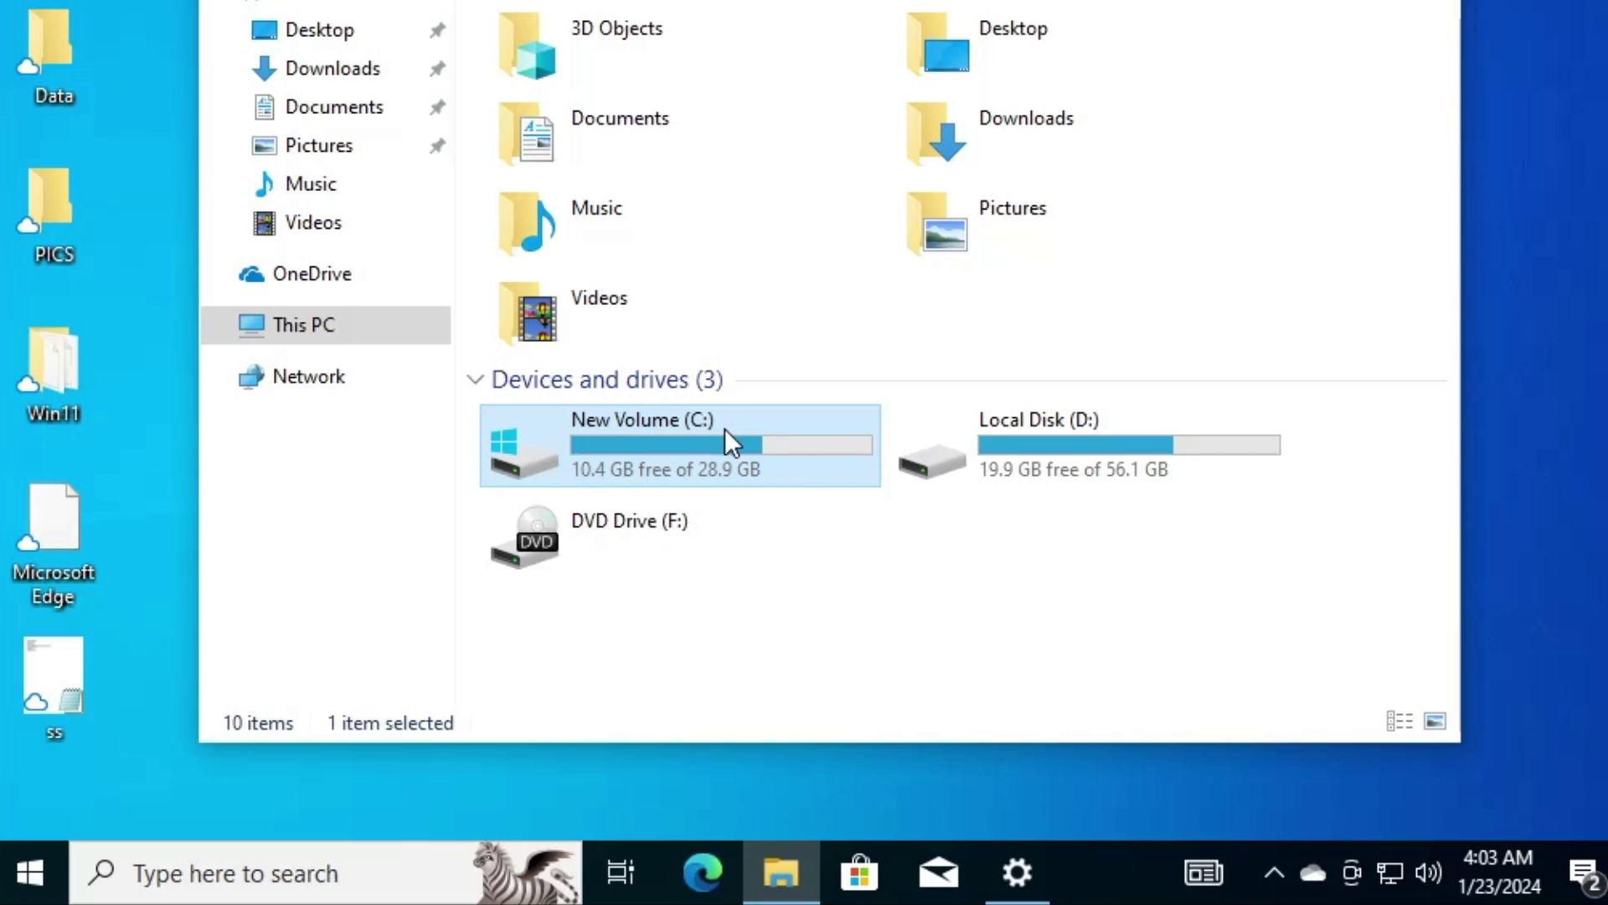